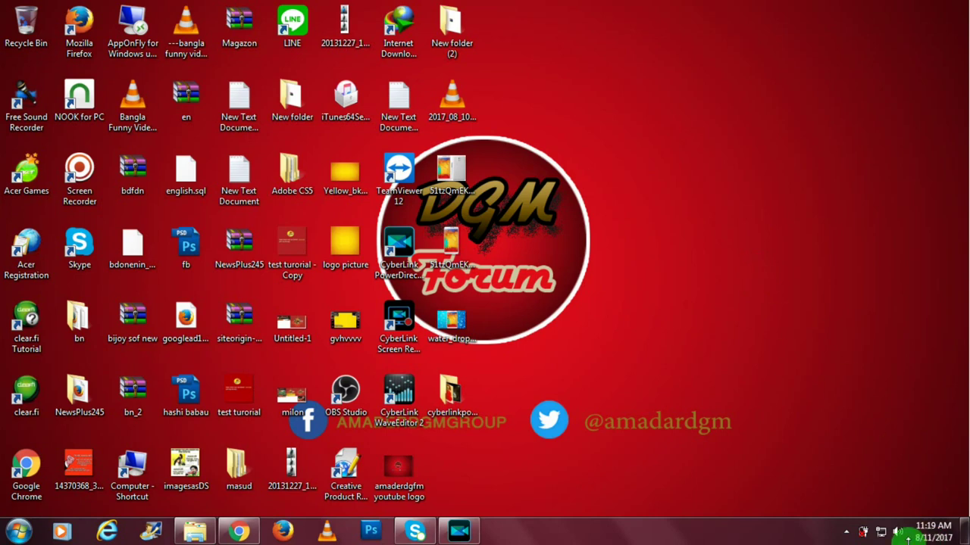
left_click(845, 532)
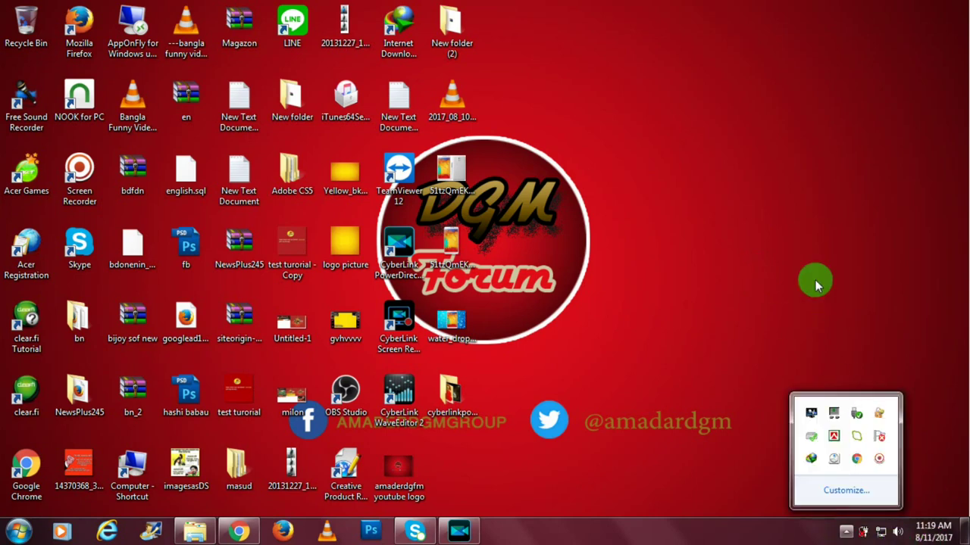
left_click(815, 279)
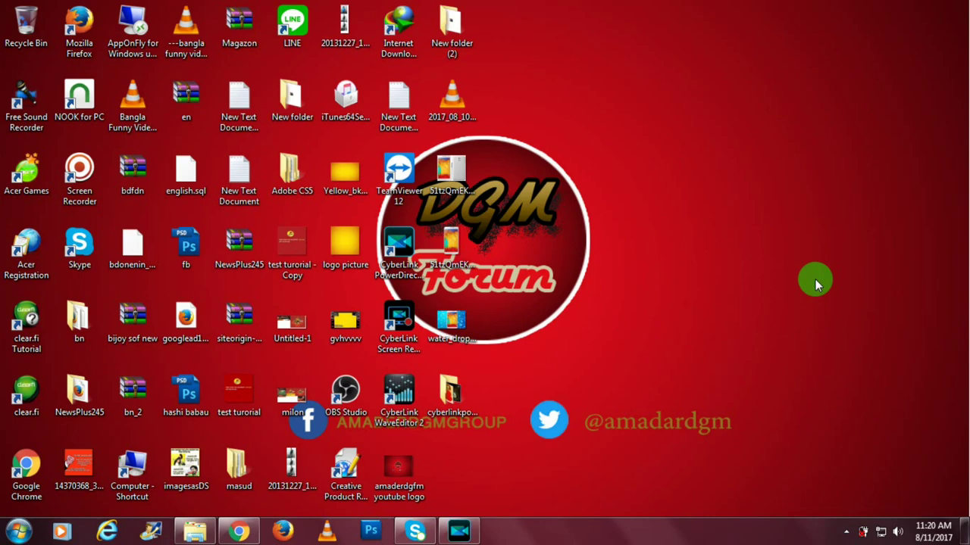
Step: Switch to Chrome, search Google for "cyberlink powerdirector 15" and open CyberLink's PowerDirector 15 product page
left_click(235, 531)
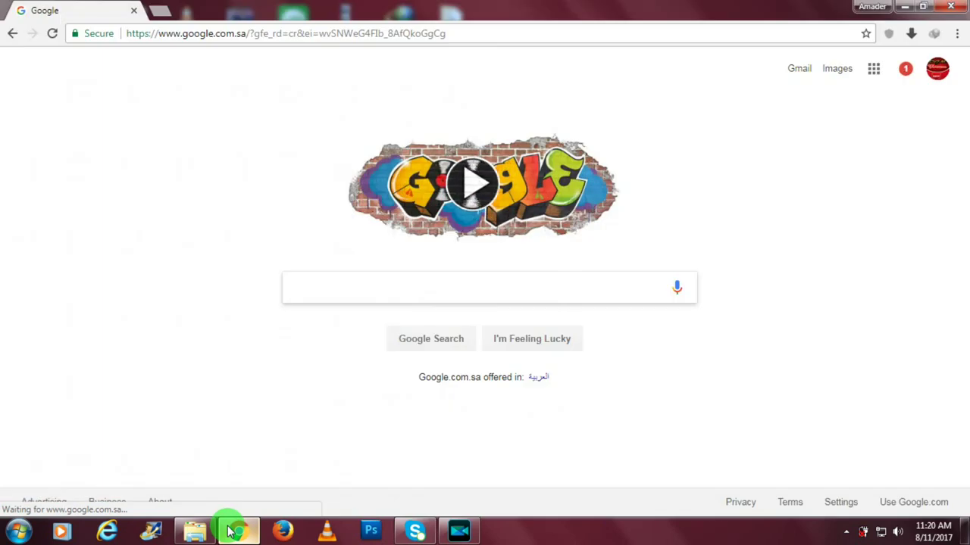
type("cy")
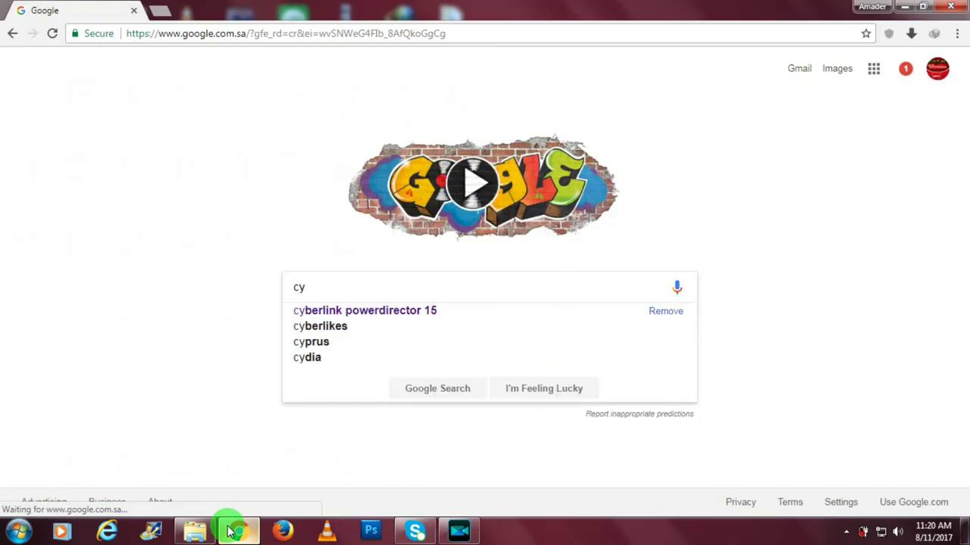
key("Down")
key("Return")
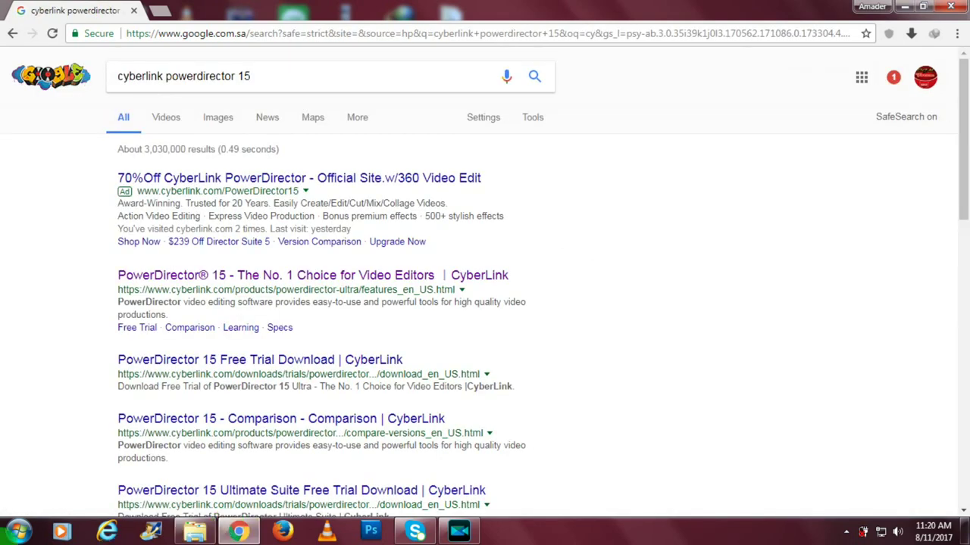
left_click(181, 279)
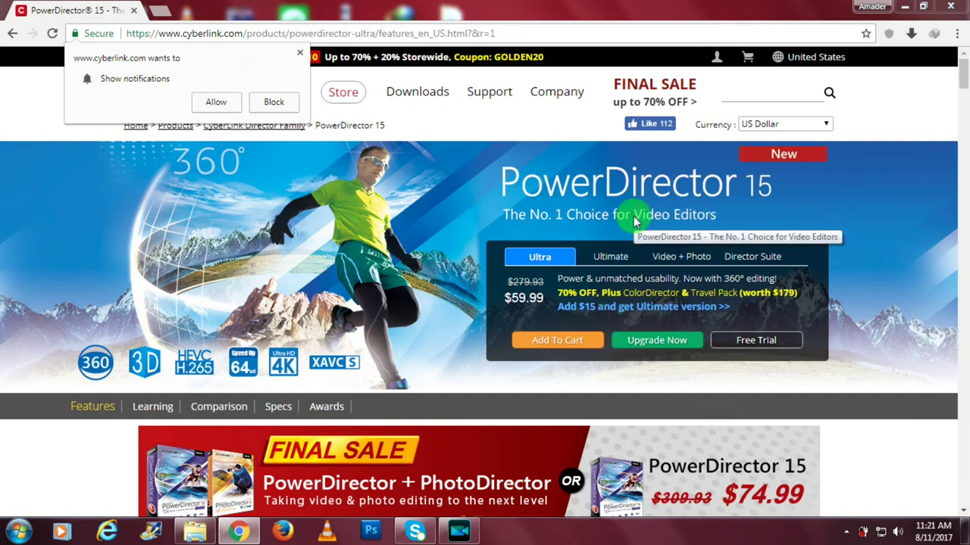
Step: Compare the Ultra and Ultimate editions of PowerDirector 15, dismissing the notification request and the pop-up overlay
left_click(606, 258)
left_click(547, 256)
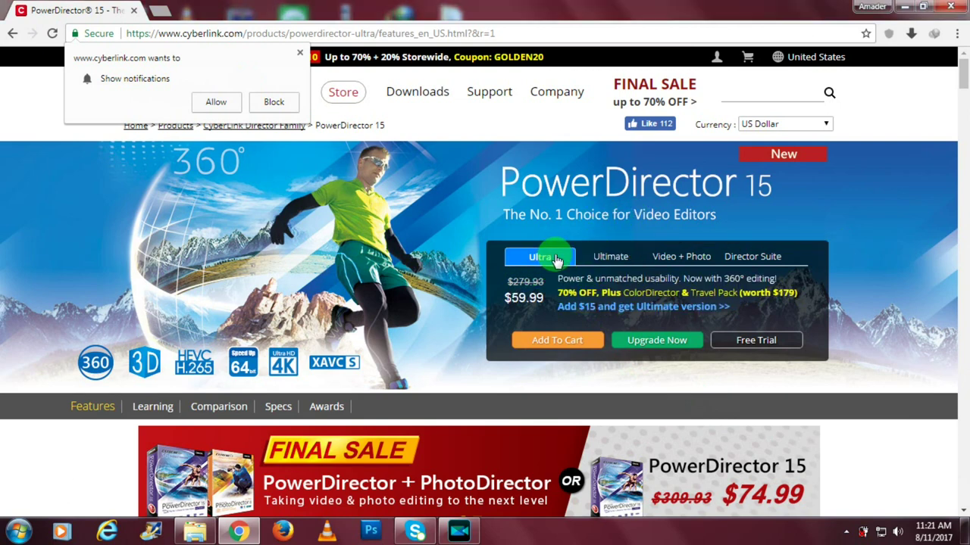
left_click(602, 259)
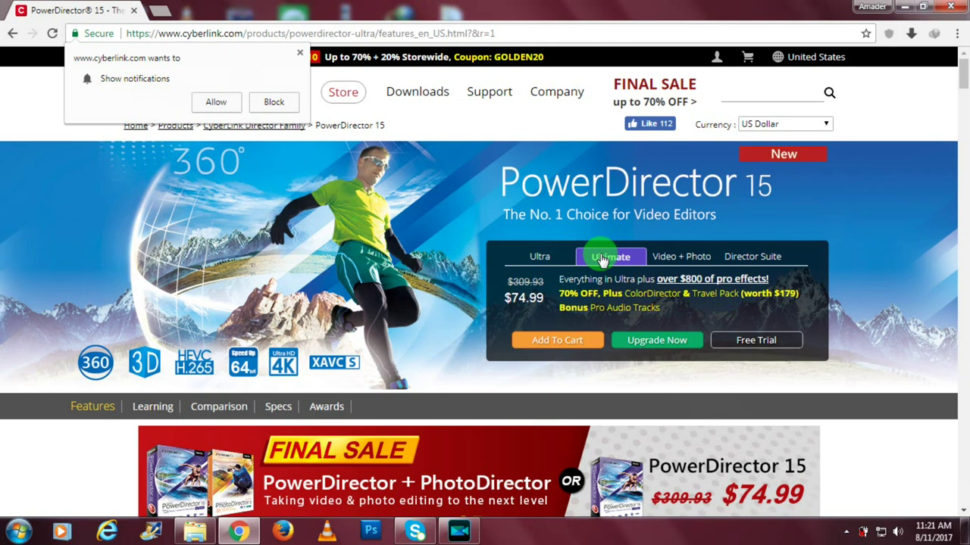
left_click(535, 256)
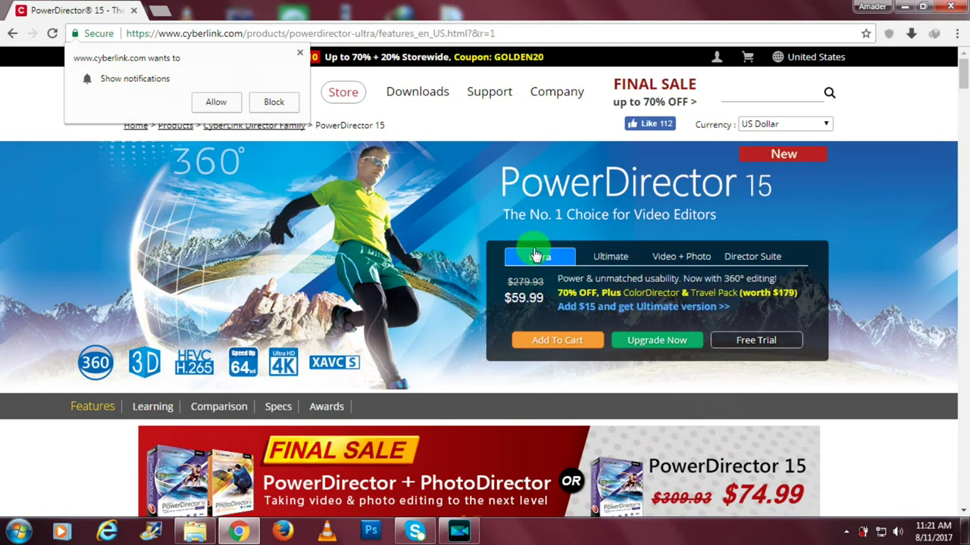
left_click(606, 262)
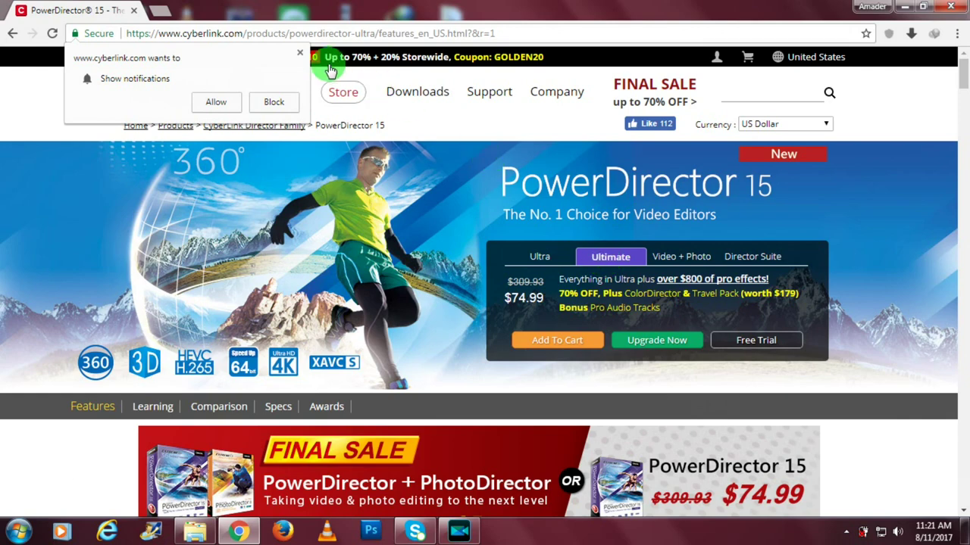
left_click(299, 57)
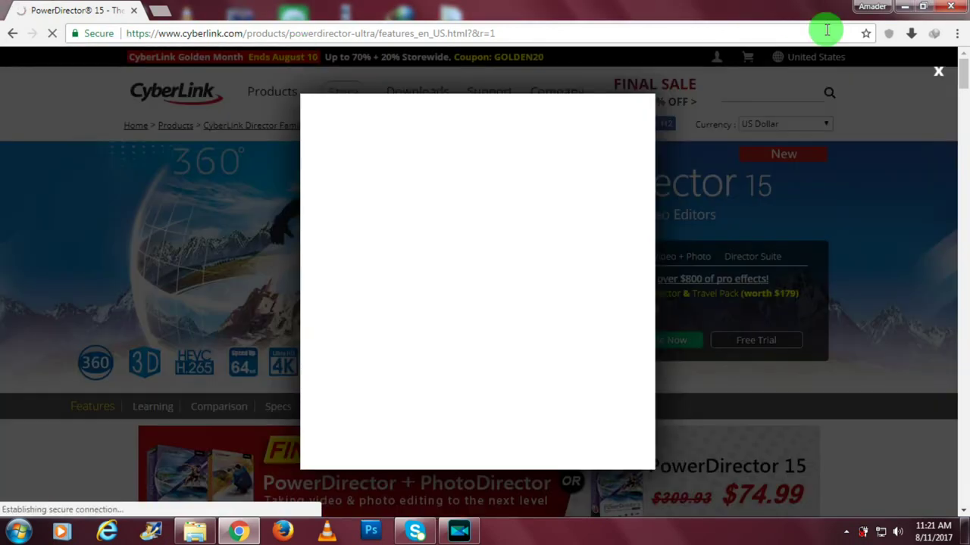
left_click(922, 208)
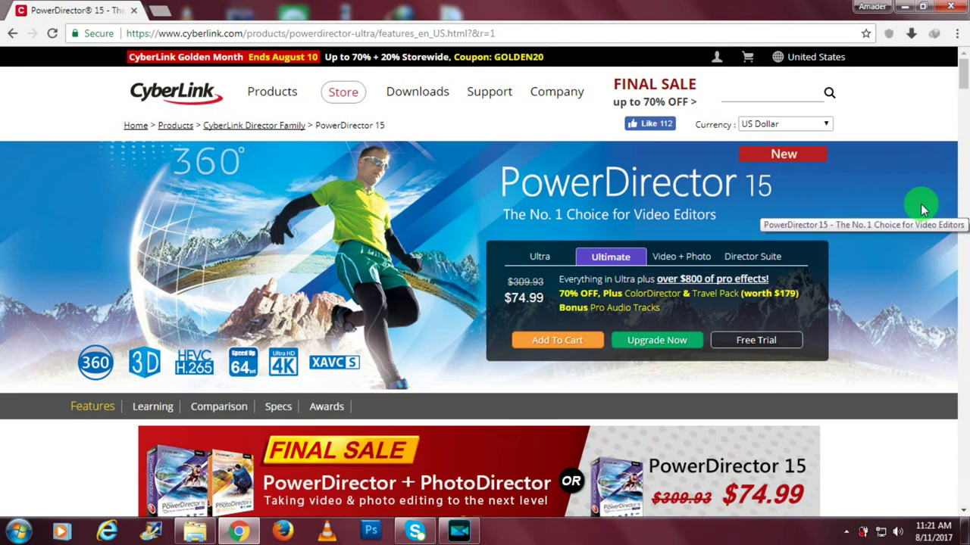
Step: Open the PowerDirector 15 free trial download page and activate the form's optional name field
left_click(757, 342)
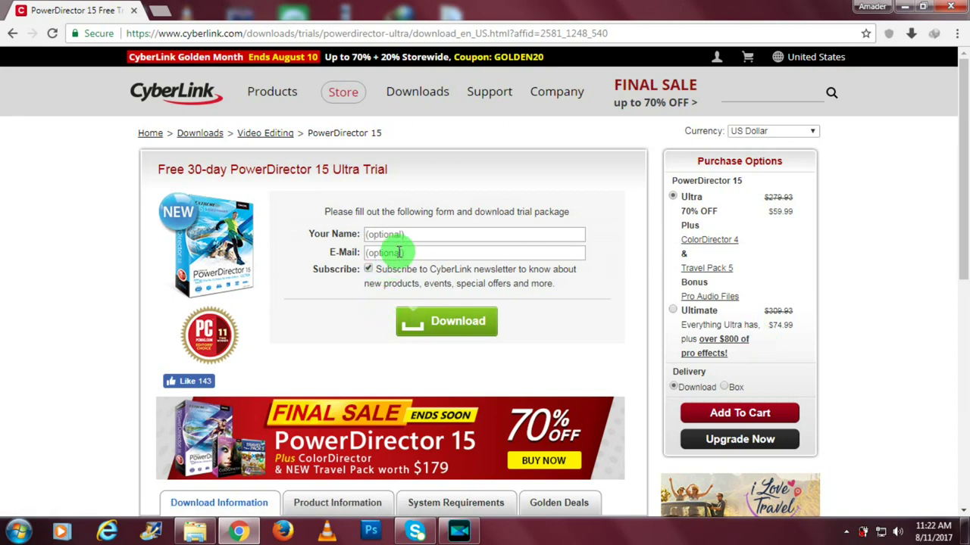
left_click(402, 237)
left_click(424, 251)
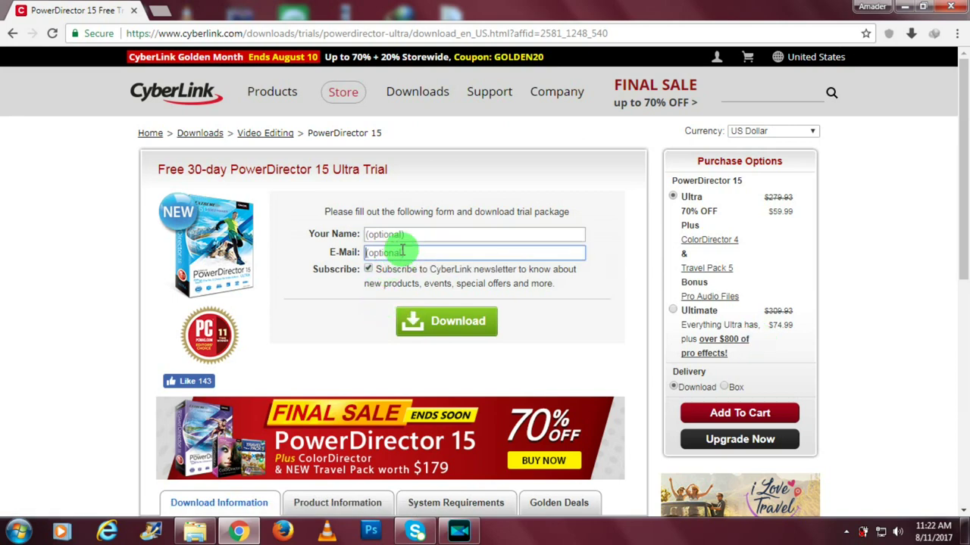
left_click(404, 236)
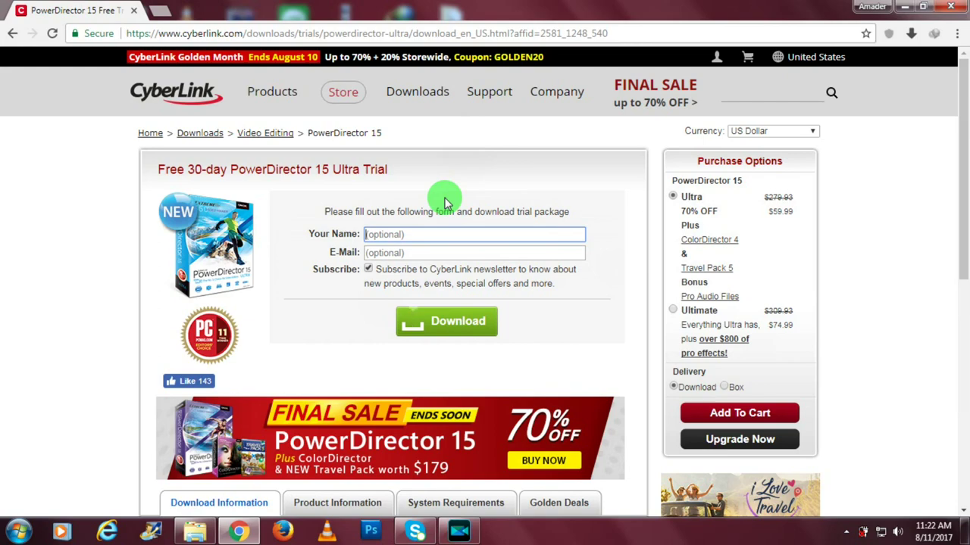
Step: Minimize the browser and switch to the open PowerDirector project
left_click(905, 6)
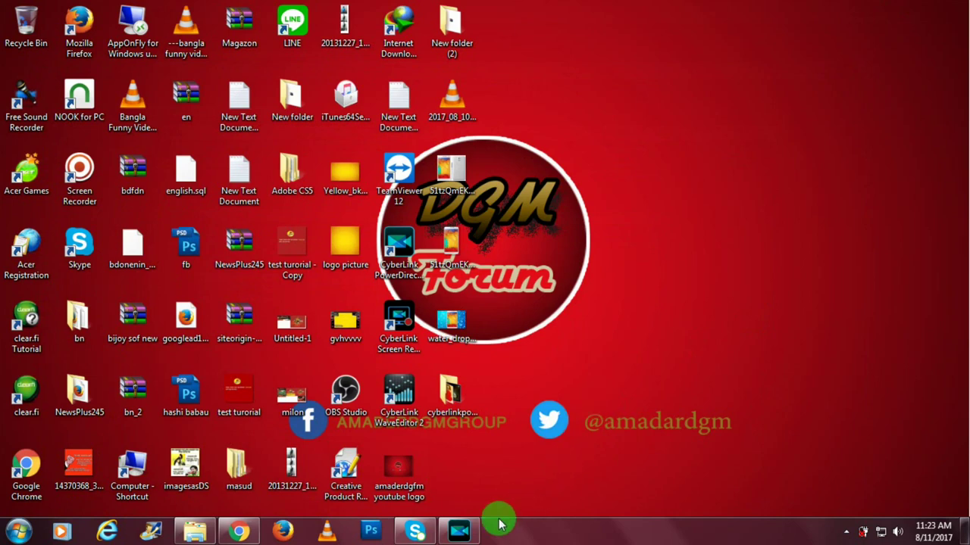
left_click(465, 531)
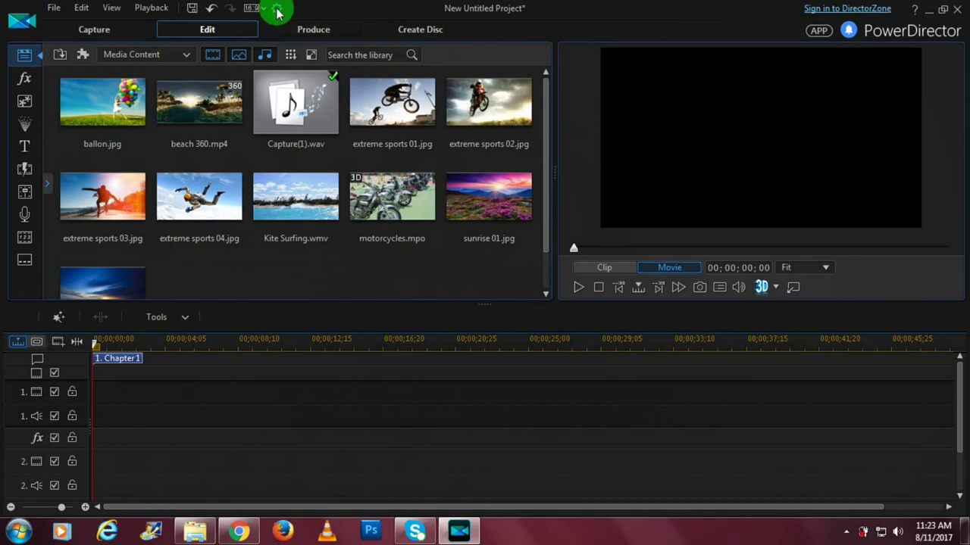
Step: Examine the available file, editing and playback commands, including the options for going to a second or timecode
left_click(55, 9)
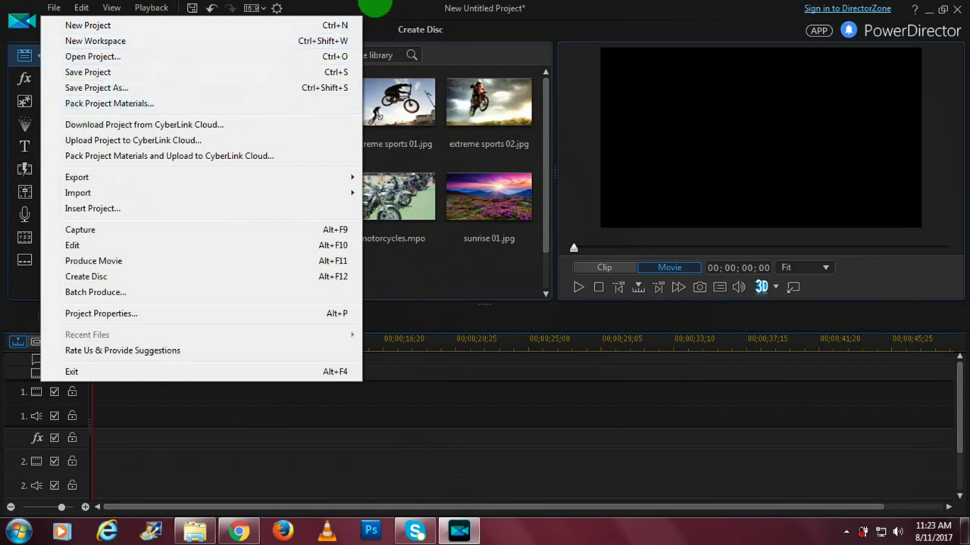
left_click(368, 9)
left_click(82, 9)
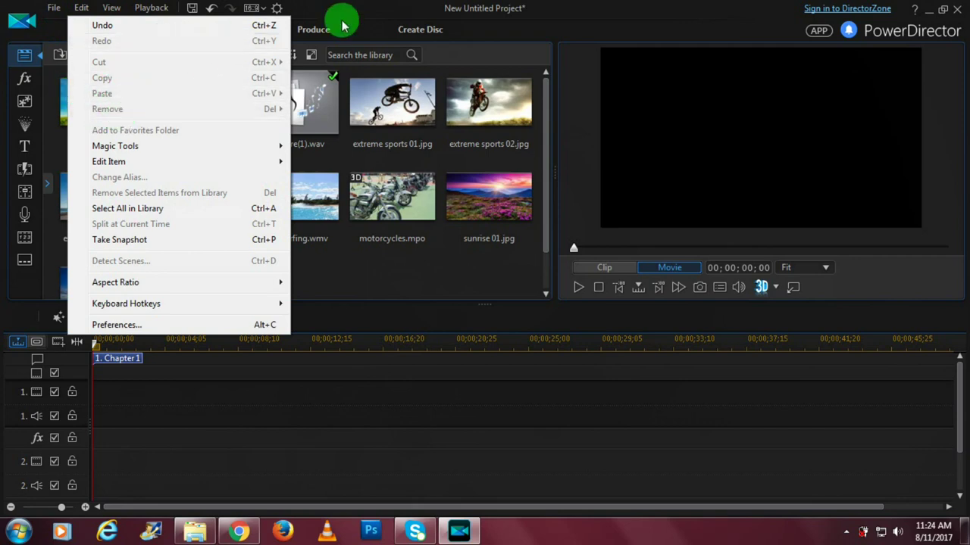
left_click(399, 8)
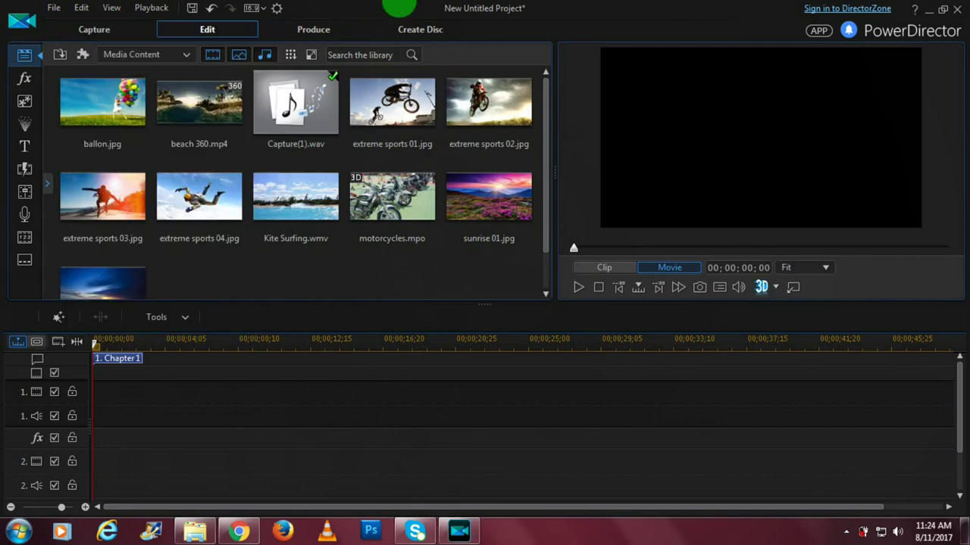
left_click(162, 9)
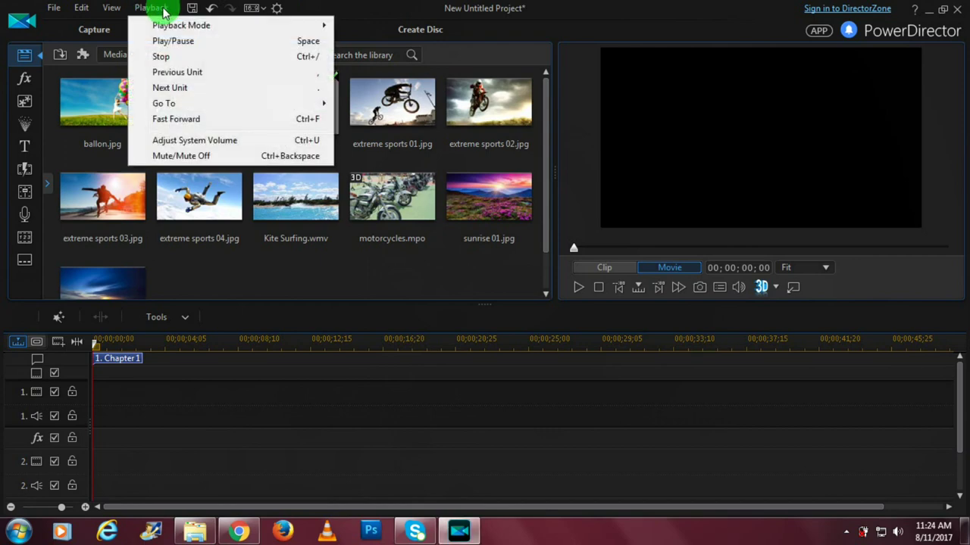
mouse_move(194, 25)
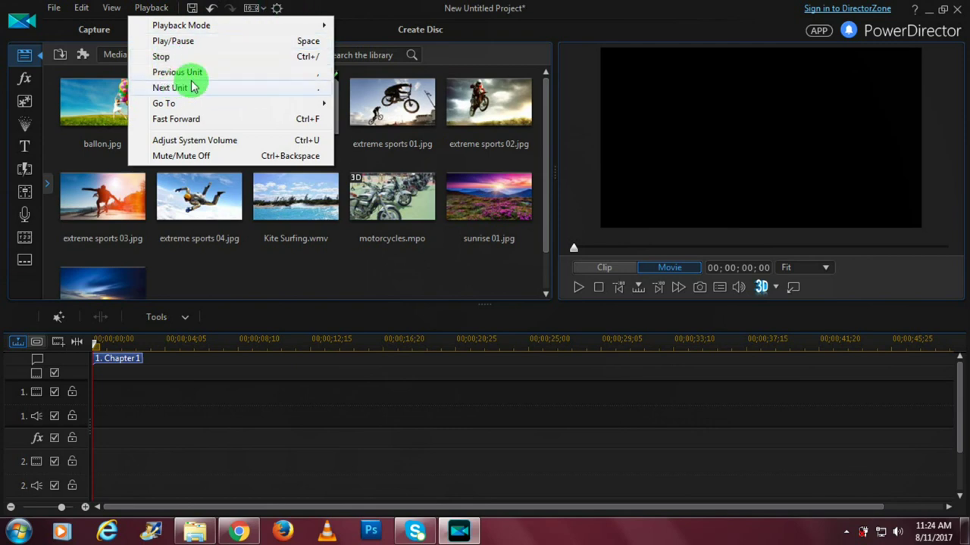
mouse_move(188, 103)
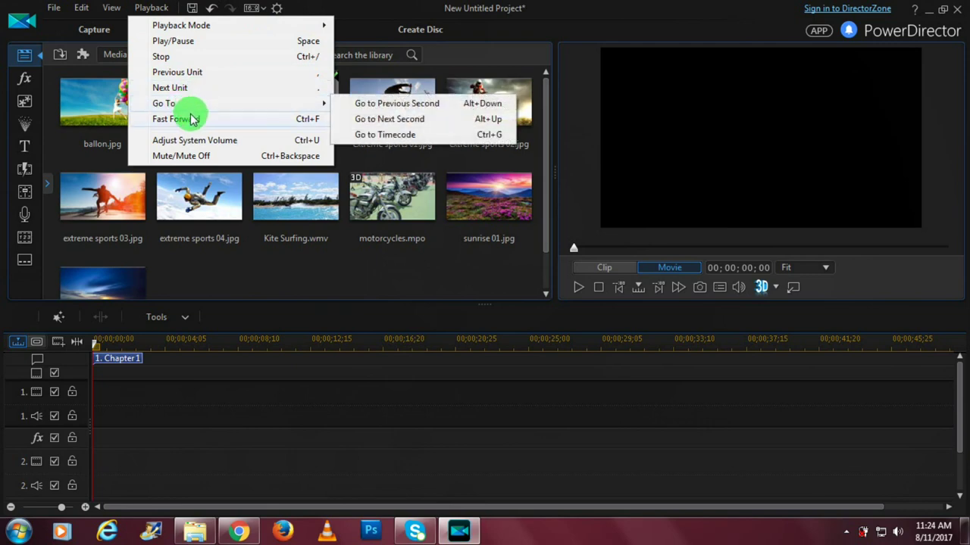
left_click(329, 8)
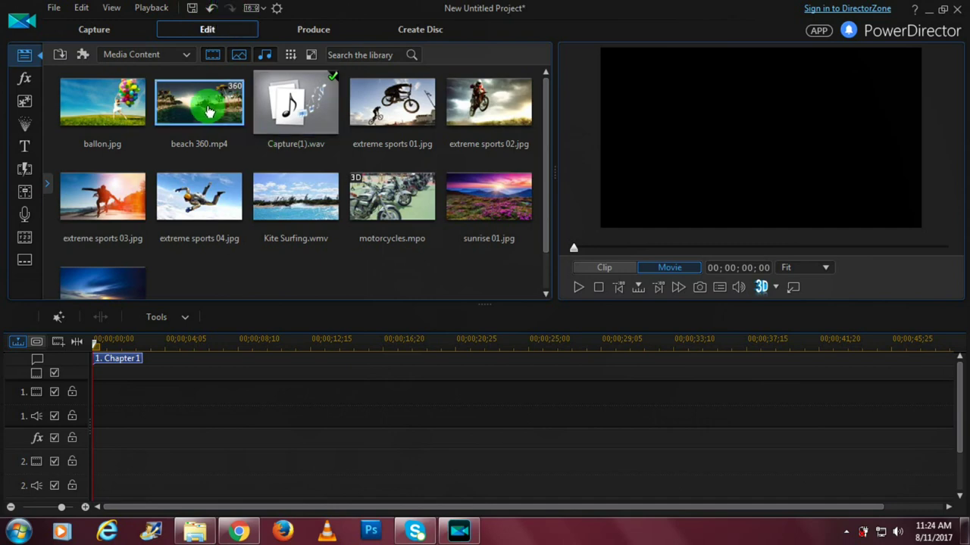
Step: Place extreme sports 01.jpg and extreme sports 02.jpg together at the start of video track 1 and select the second clip
left_click(387, 110)
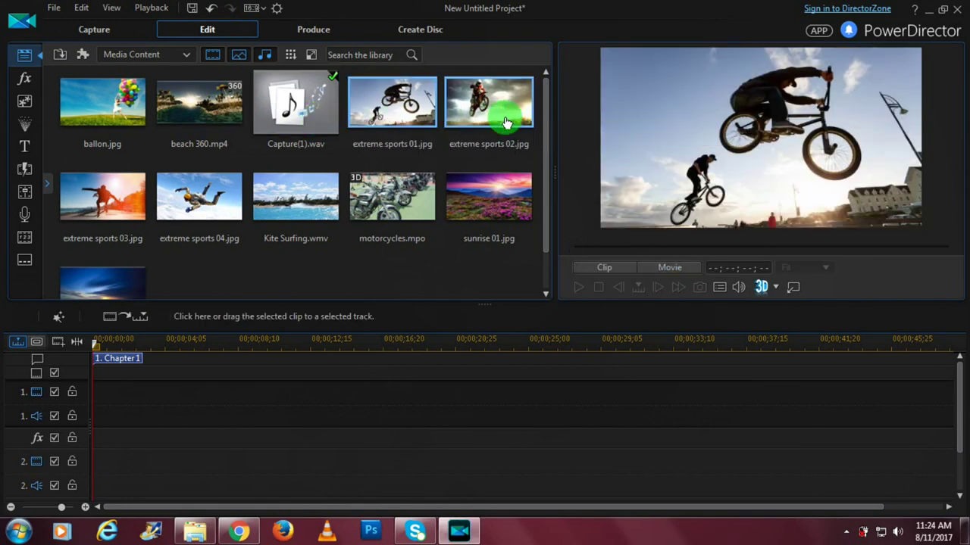
left_click_drag(506, 122, 87, 399)
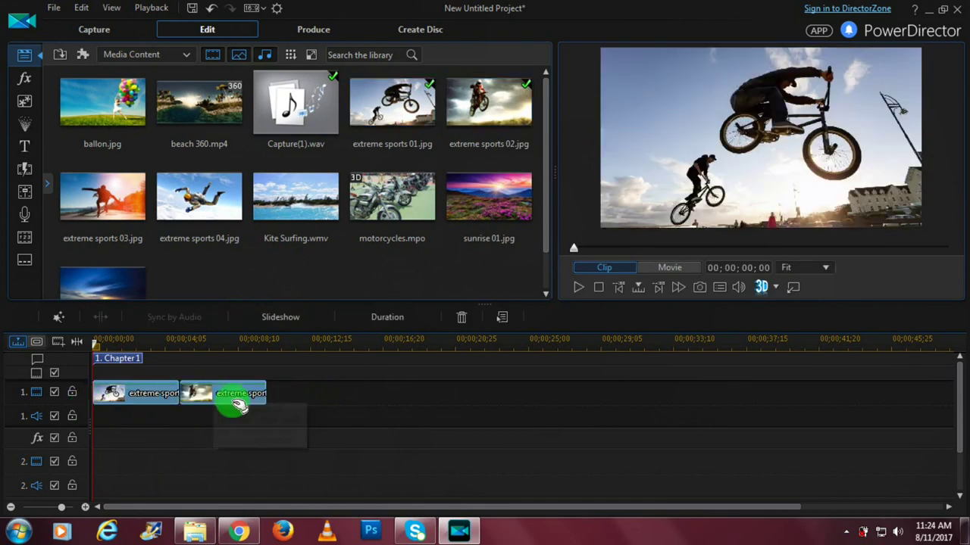
left_click(224, 396)
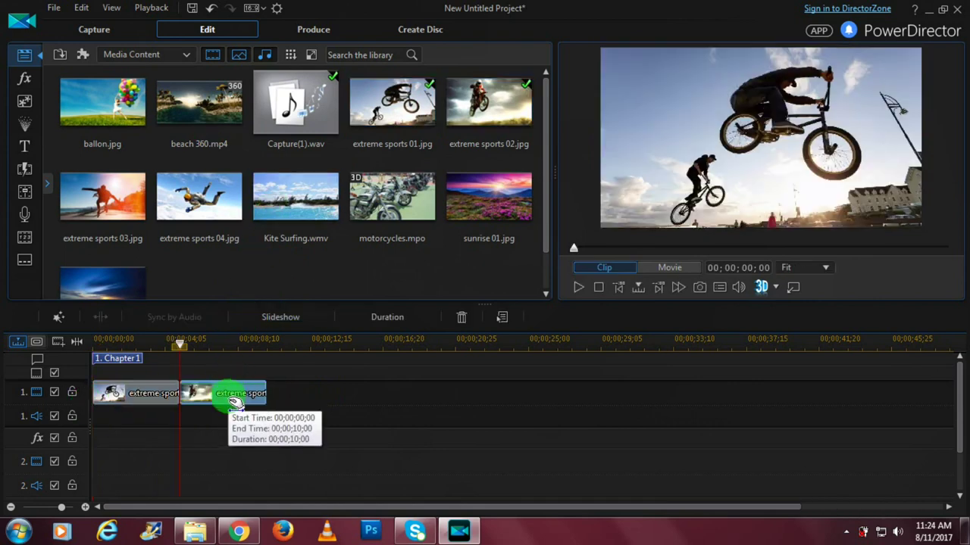
Step: Undo the placement of the two image clips on the timeline and redo it
left_click(213, 10)
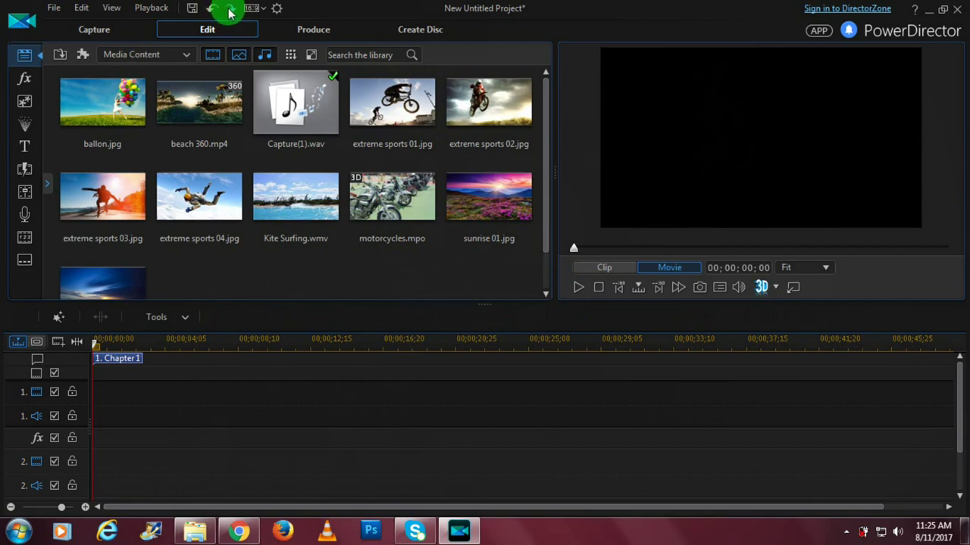
left_click(229, 12)
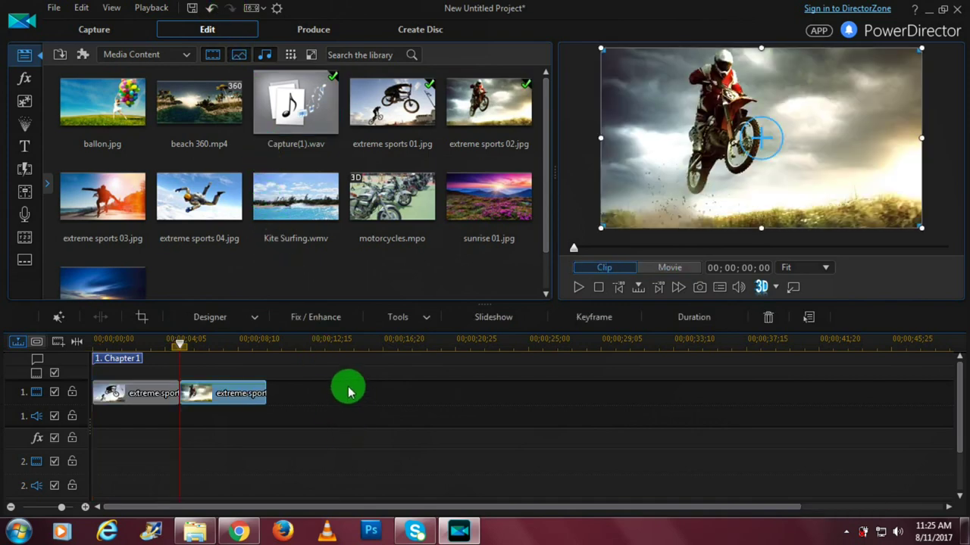
Step: Set the project aspect ratio to 9:16 and select the extreme sports 02 clip to check its framing
left_click(246, 9)
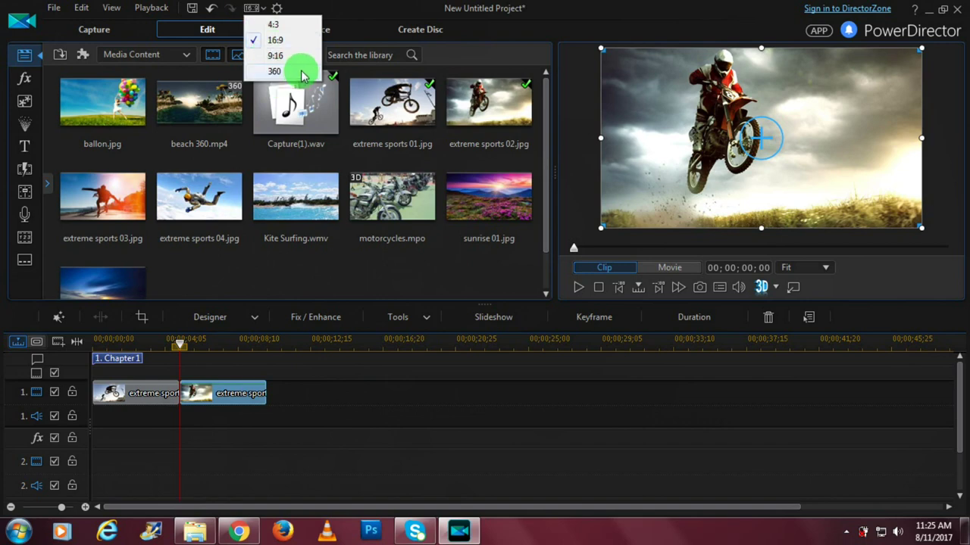
left_click(262, 55)
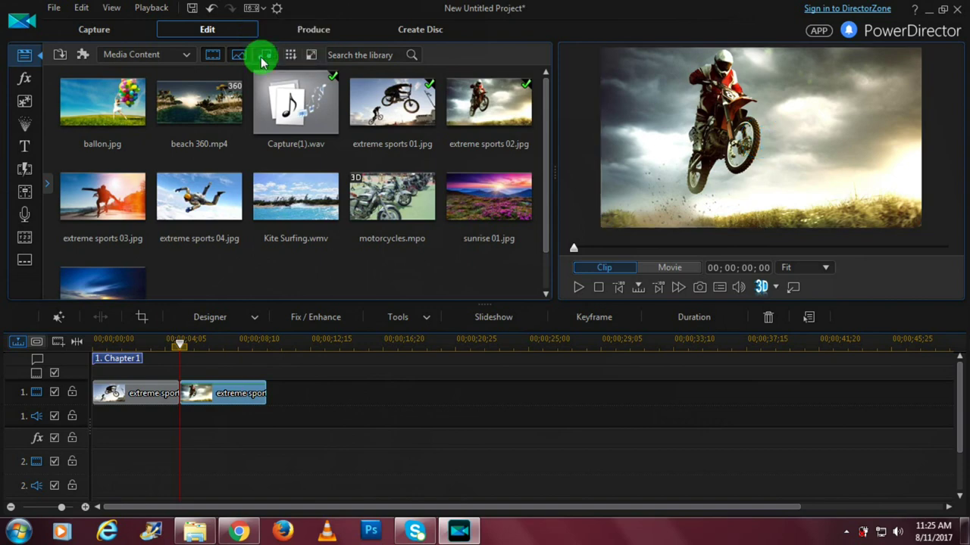
left_click(242, 392)
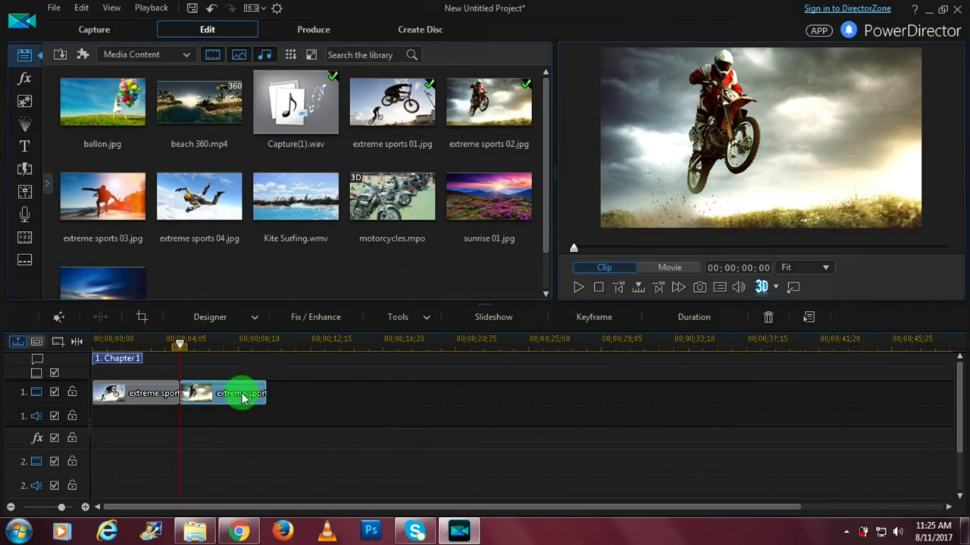
right_click(254, 390)
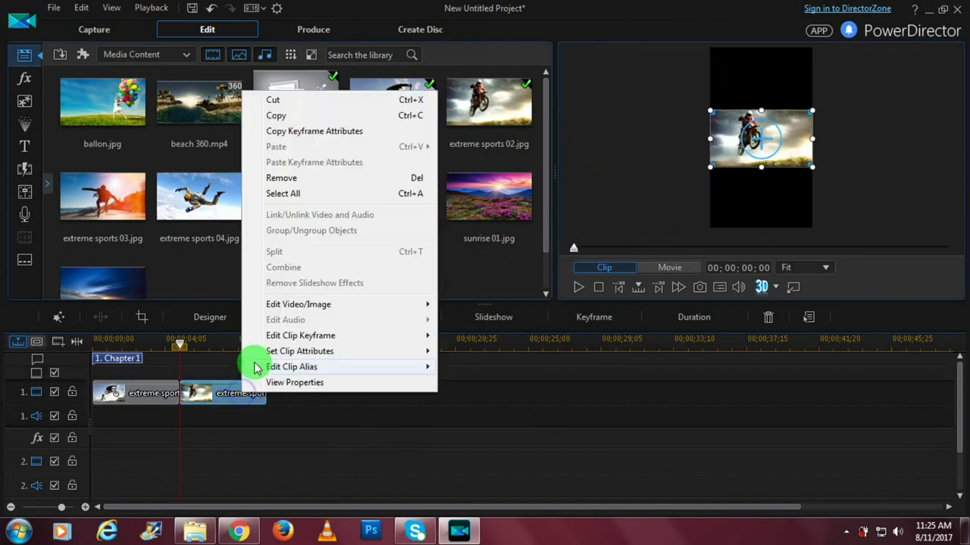
left_click(308, 424)
left_click(241, 393)
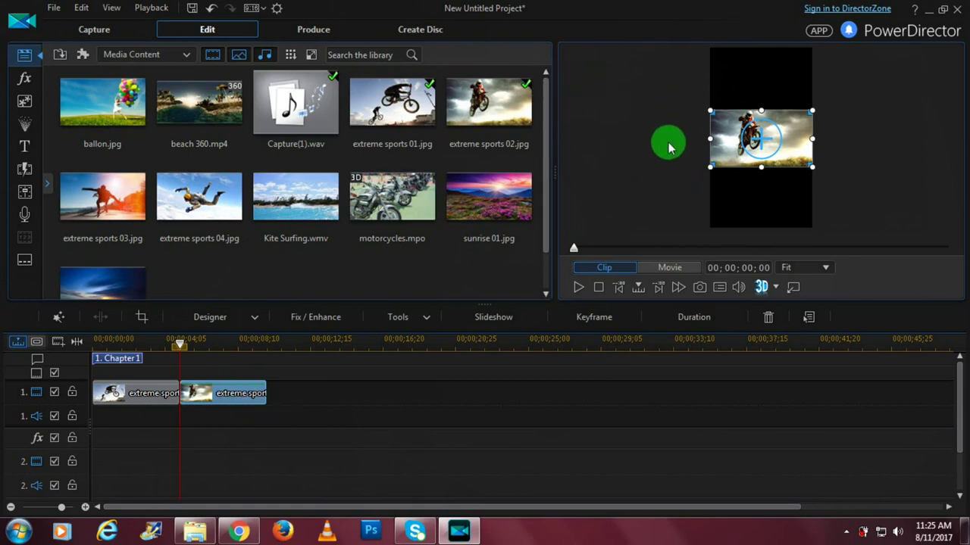
Step: Set the project aspect ratio back to 16:9
left_click(257, 9)
left_click(257, 40)
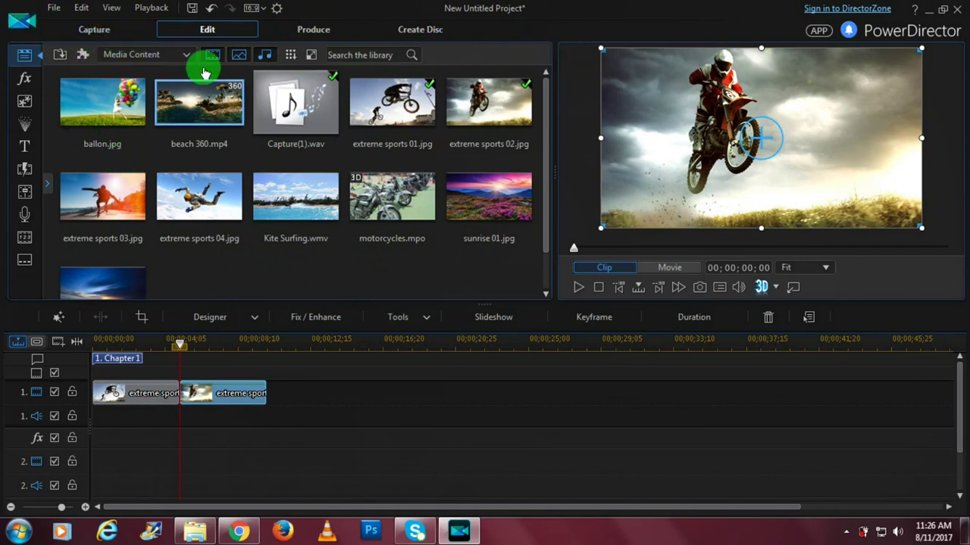
Step: Launch the Screen Recorder from the Capture workspace, start a full-screen 16:9 recording and stop it after a few seconds
left_click(94, 31)
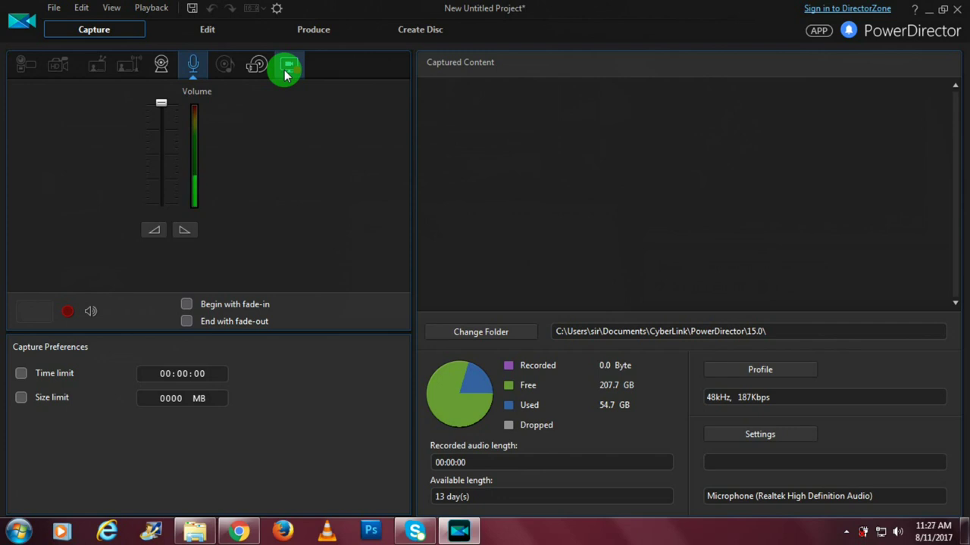
left_click(287, 67)
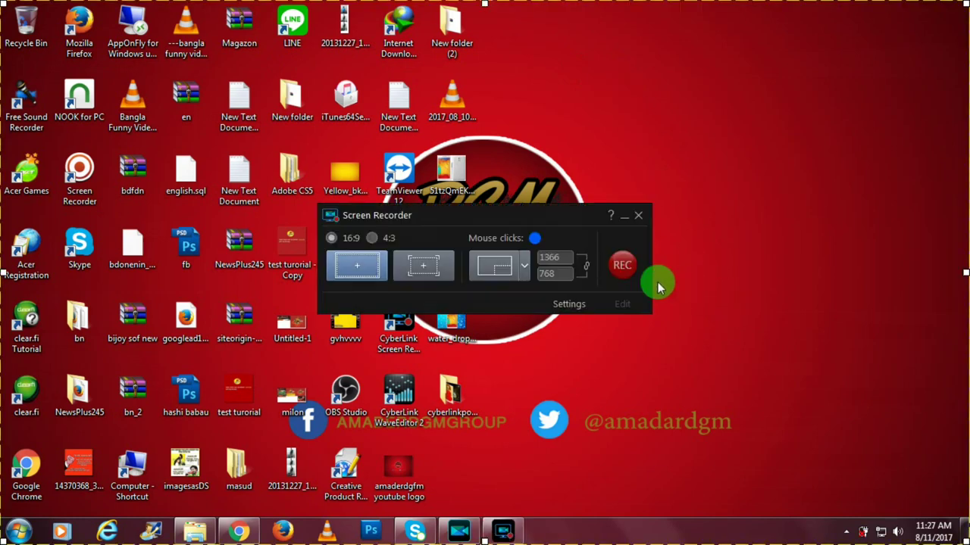
left_click(622, 265)
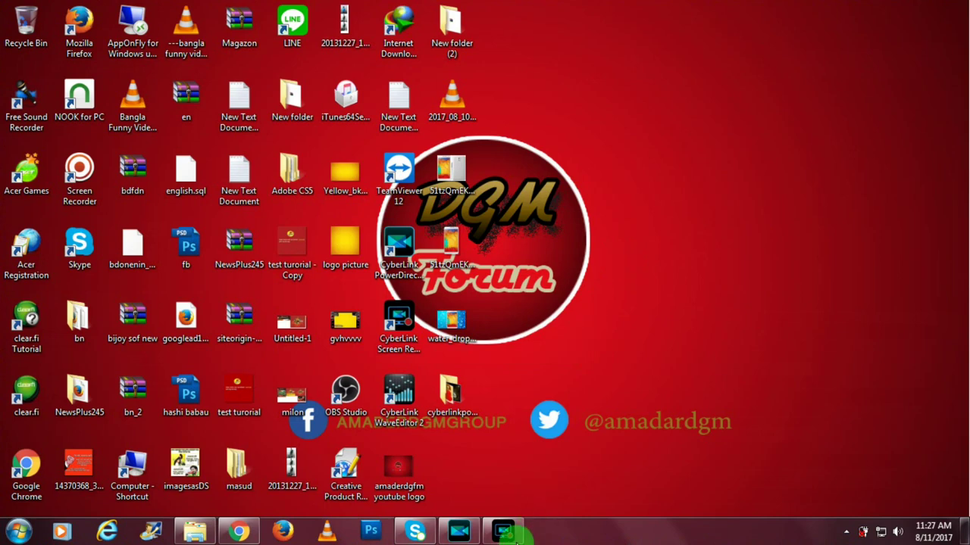
left_click(503, 531)
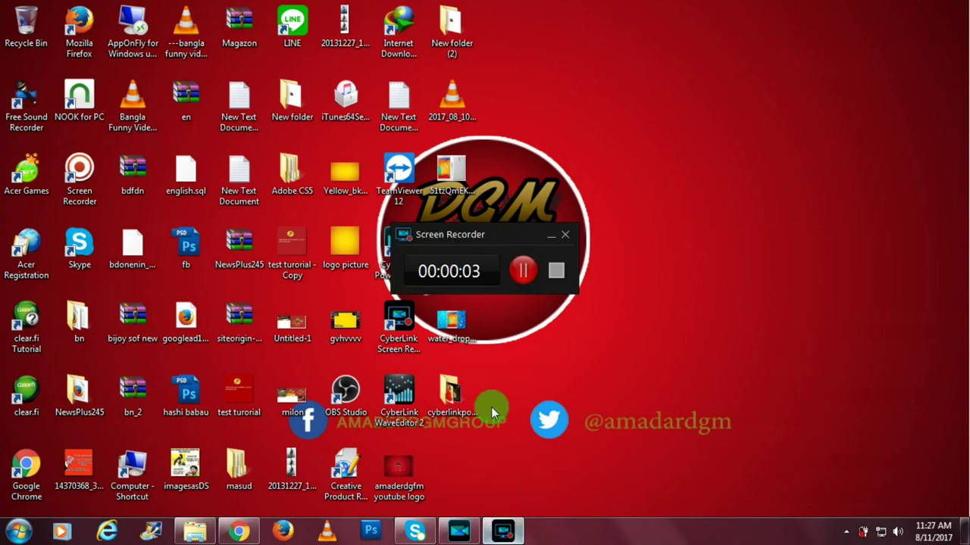
left_click(559, 270)
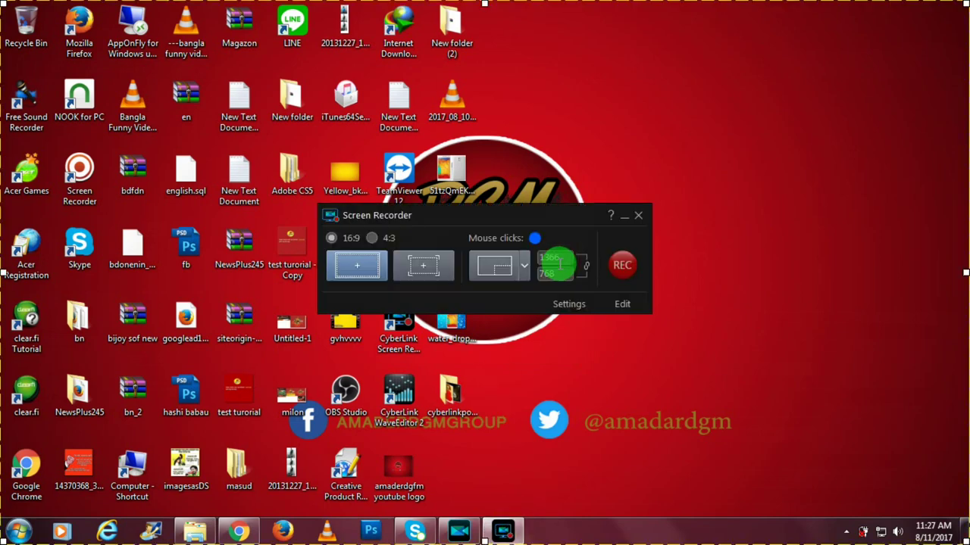
Step: Try to send the screen recording to PowerDirector for editing and return to the Edit workspace
left_click(615, 270)
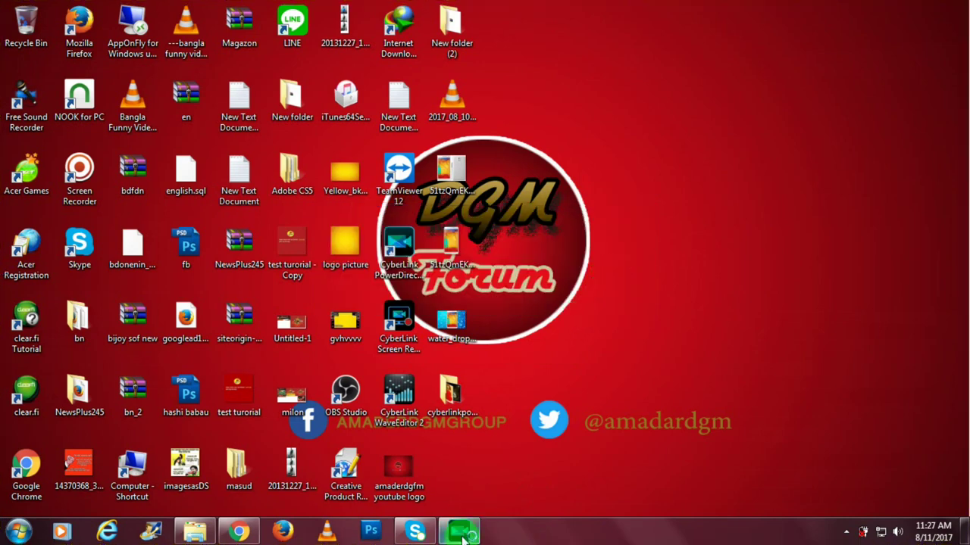
left_click(459, 531)
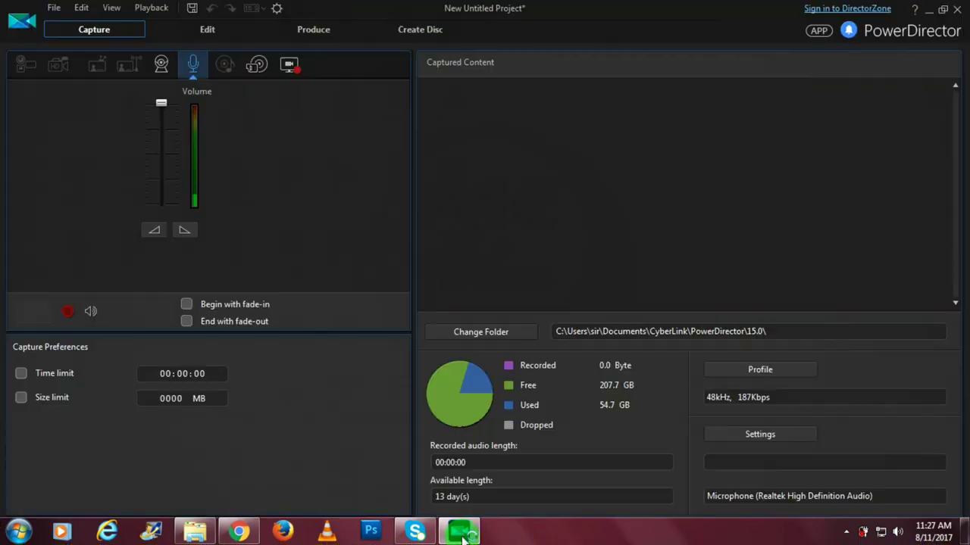
left_click(232, 33)
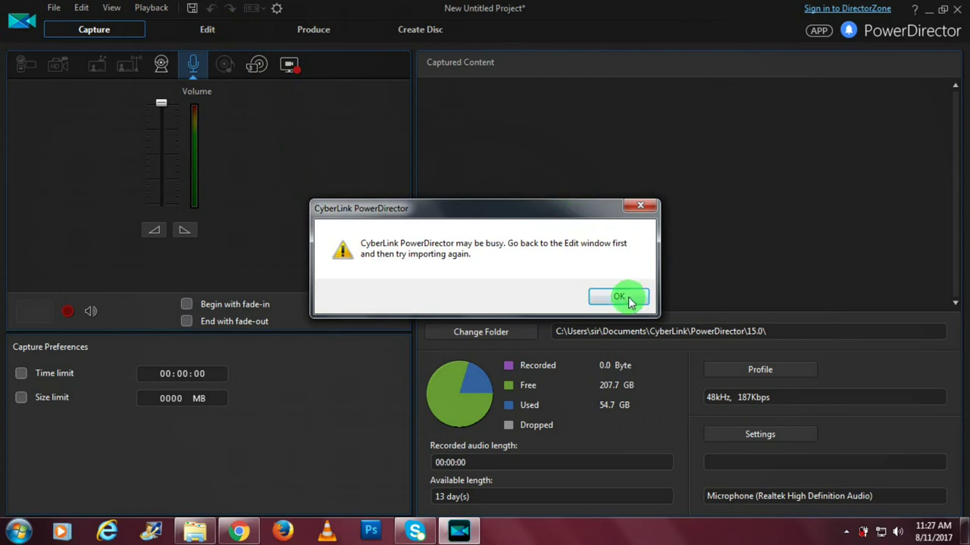
left_click(639, 210)
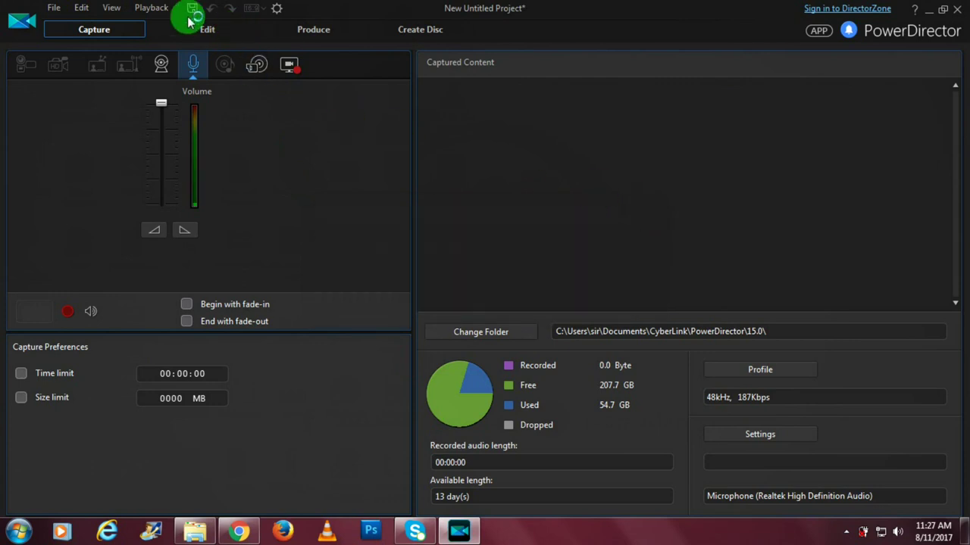
left_click(214, 35)
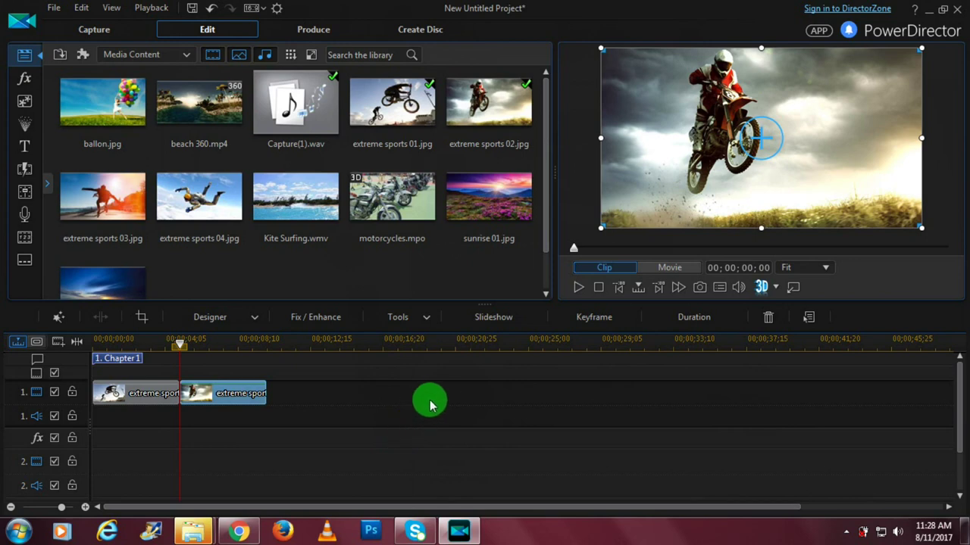
Step: Go to the Produce workspace and choose MP4 as the container for the H.264 AVC output
left_click(315, 31)
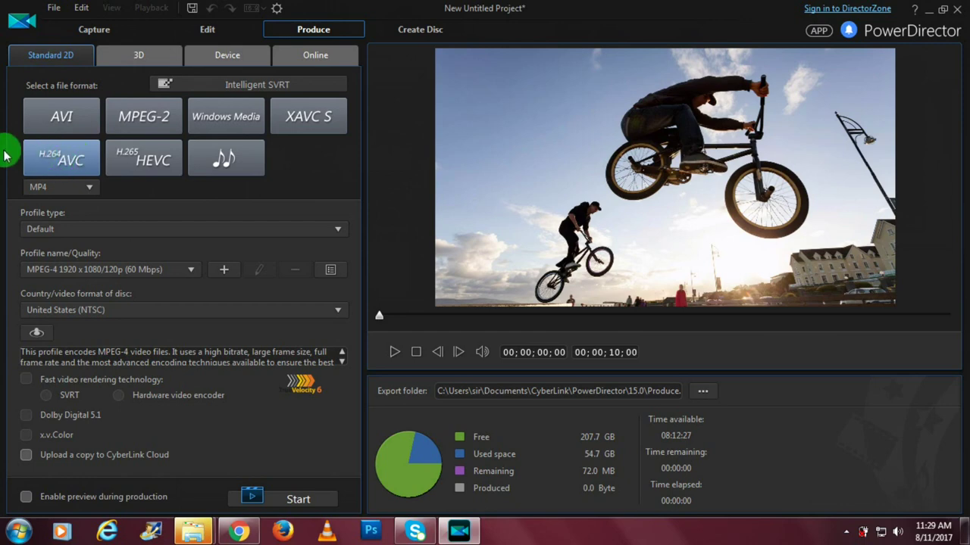
left_click(89, 190)
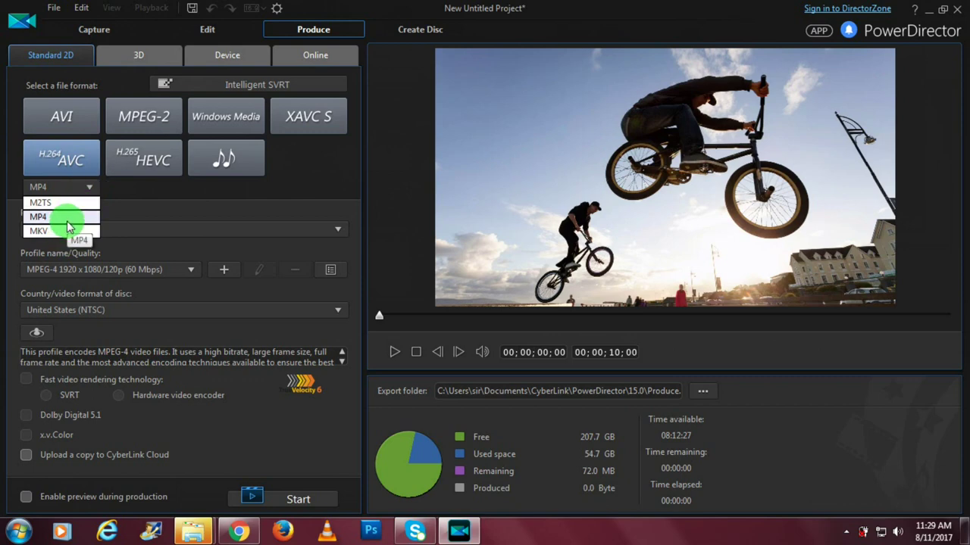
left_click(67, 218)
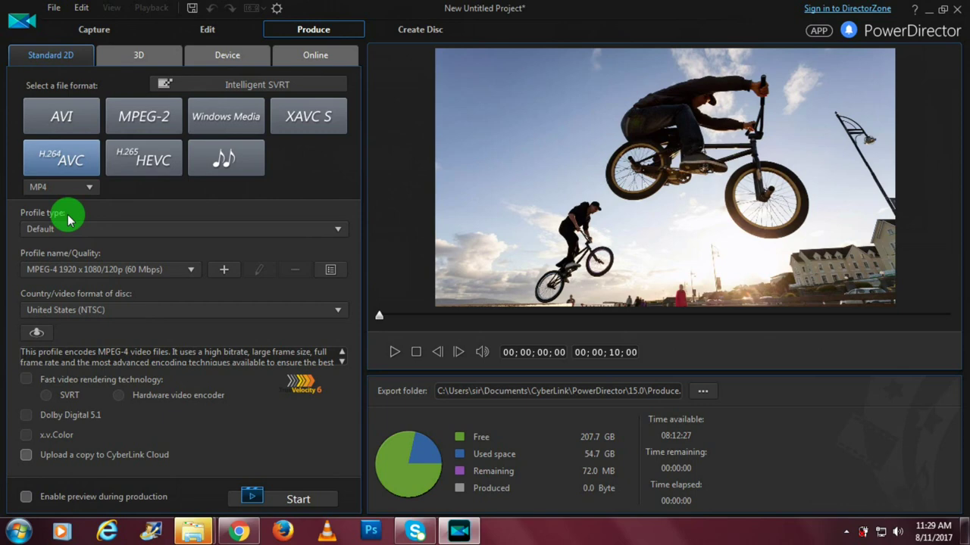
Step: Check the profile types, keep Default, and choose the MPEG-4 1920 x 1080/120p (60 Mbps) quality profile
left_click(114, 230)
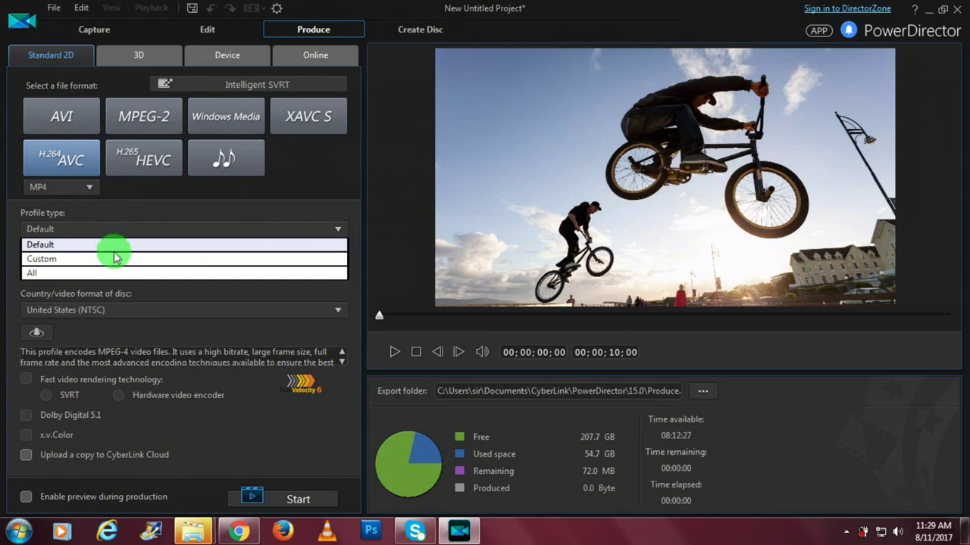
left_click(152, 221)
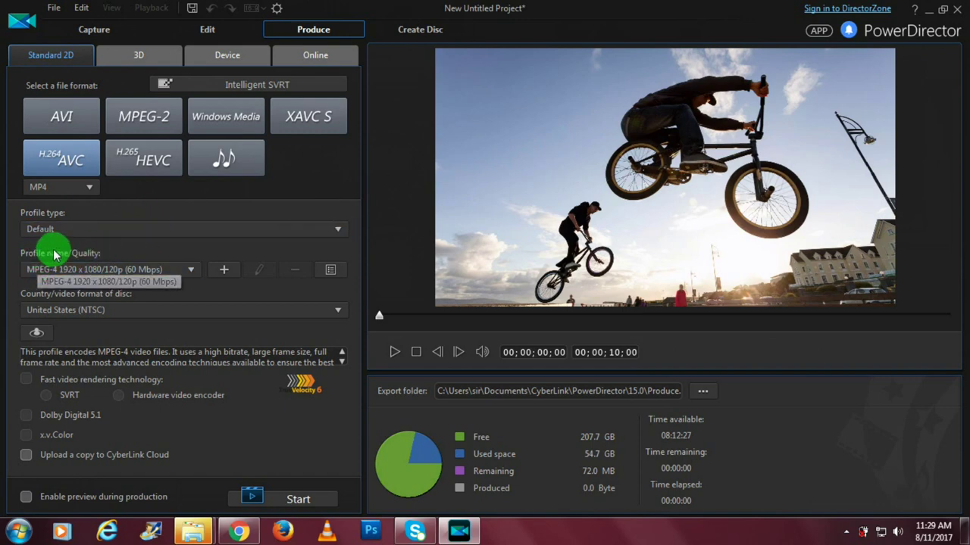
left_click(87, 270)
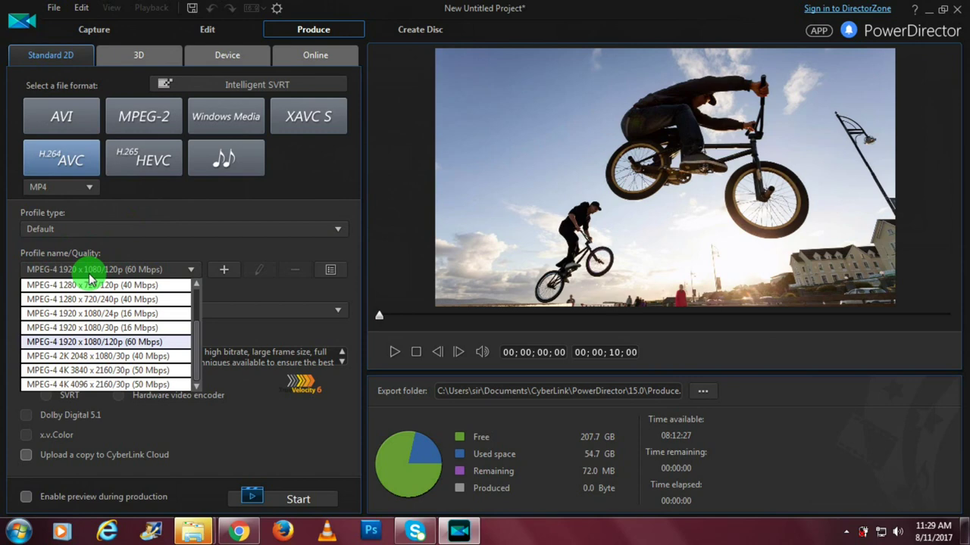
left_click(47, 343)
Step: Enable CyberLink TrueTheater Surround for the background music with the Living Room virtual environment
left_click(44, 340)
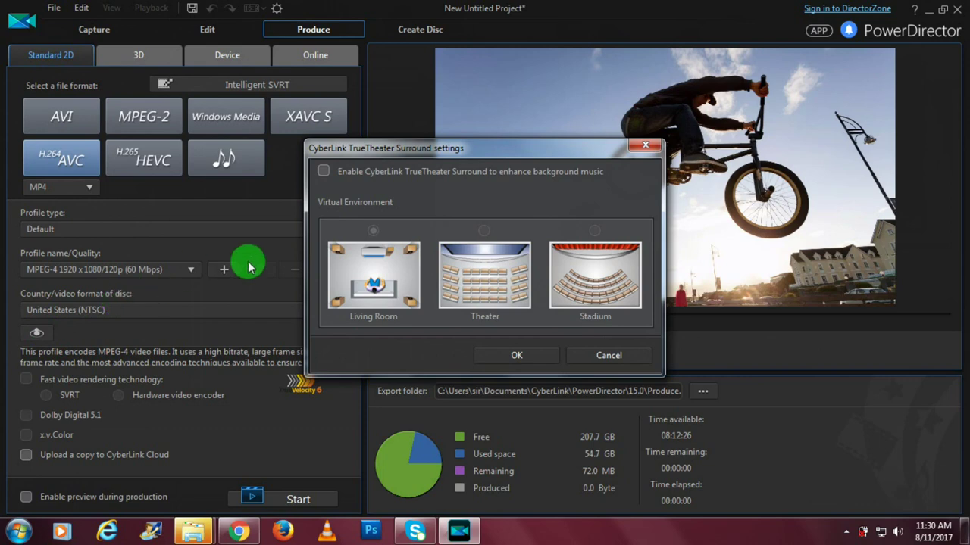
left_click(610, 355)
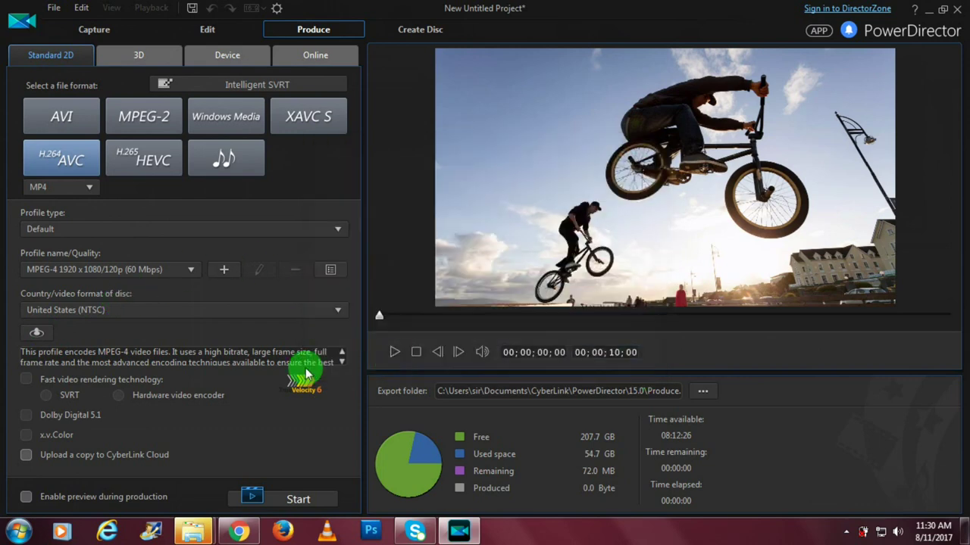
left_click(34, 334)
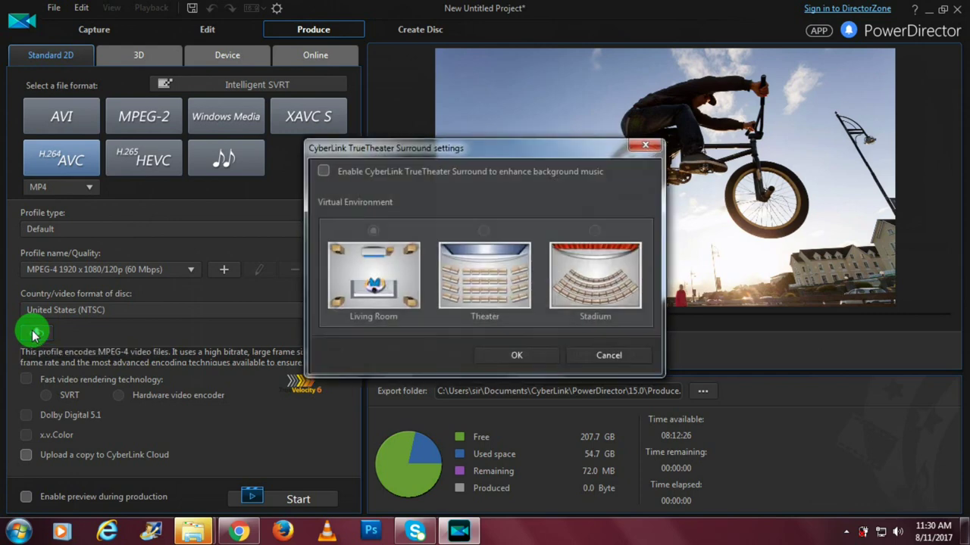
left_click(324, 172)
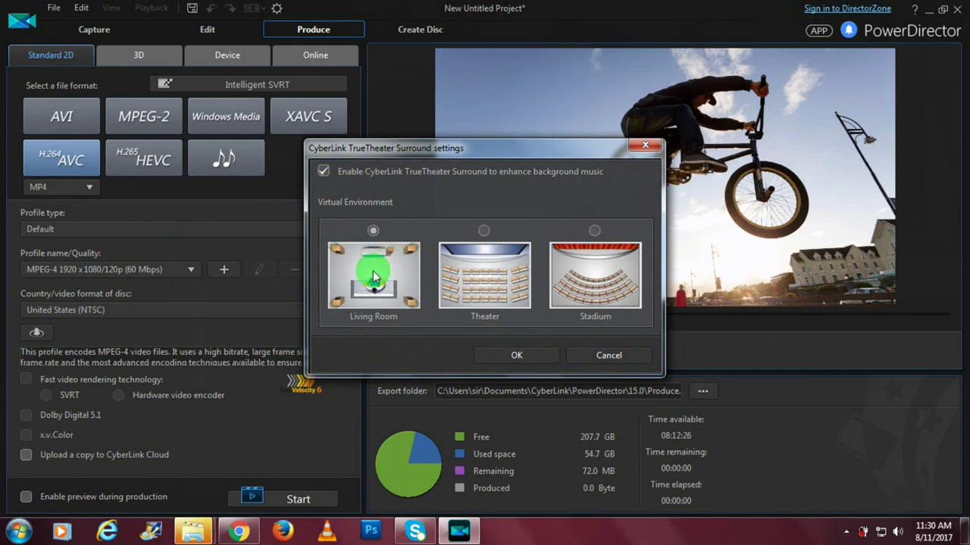
left_click(503, 302)
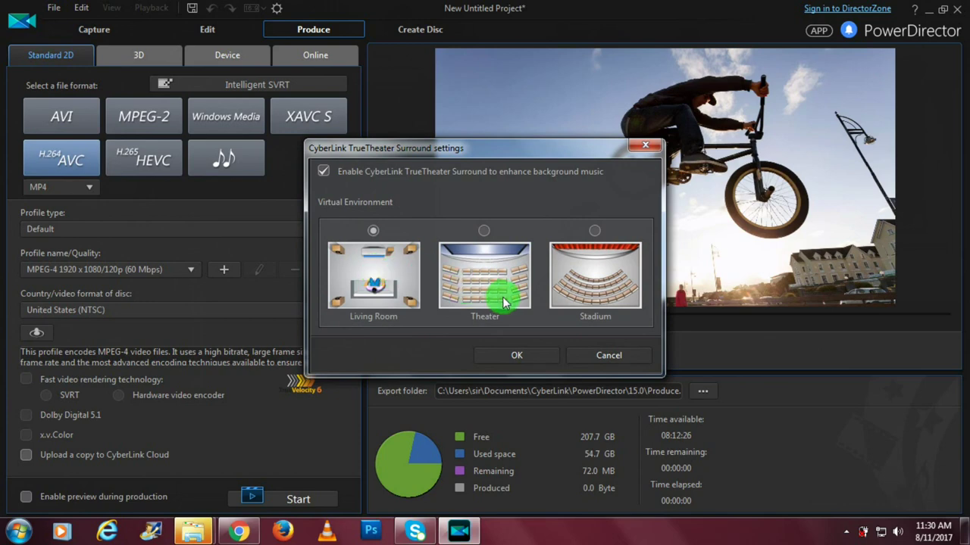
left_click(583, 275)
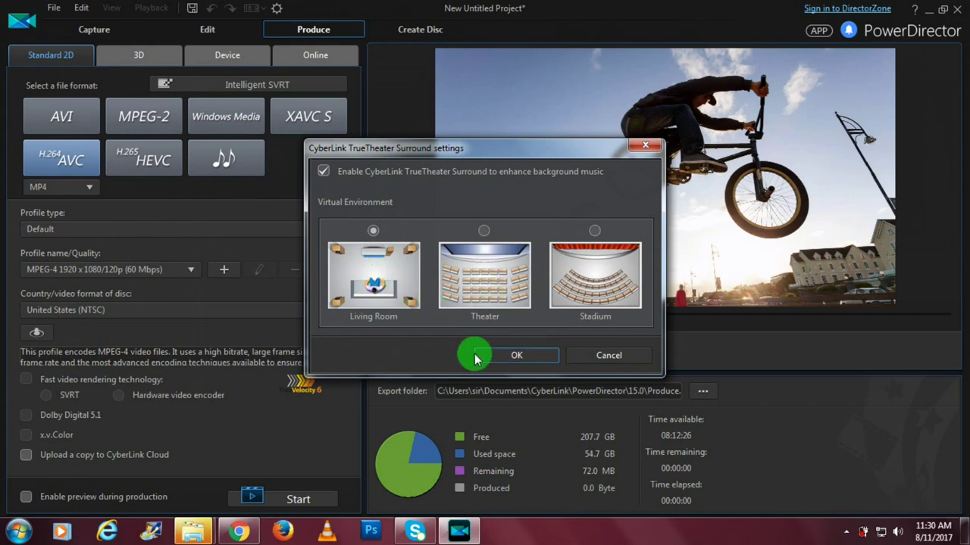
left_click(507, 360)
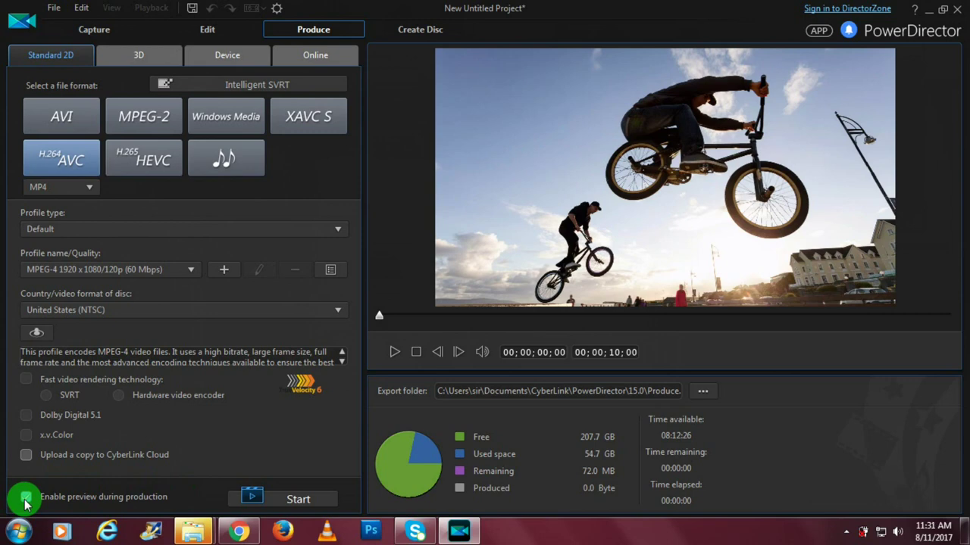
Step: Enable the preview during production and check where the export location and file name are chosen, leaving them as they are
left_click(25, 499)
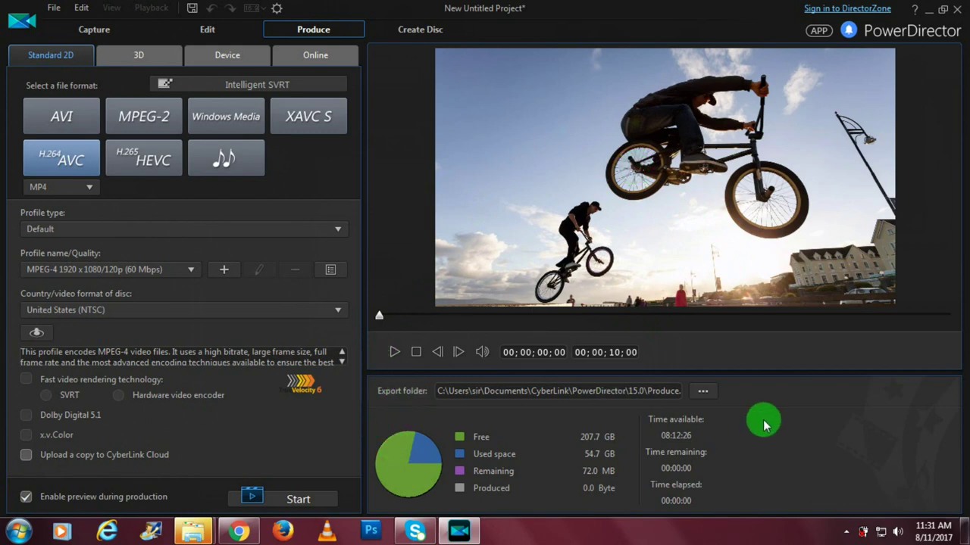
left_click(703, 391)
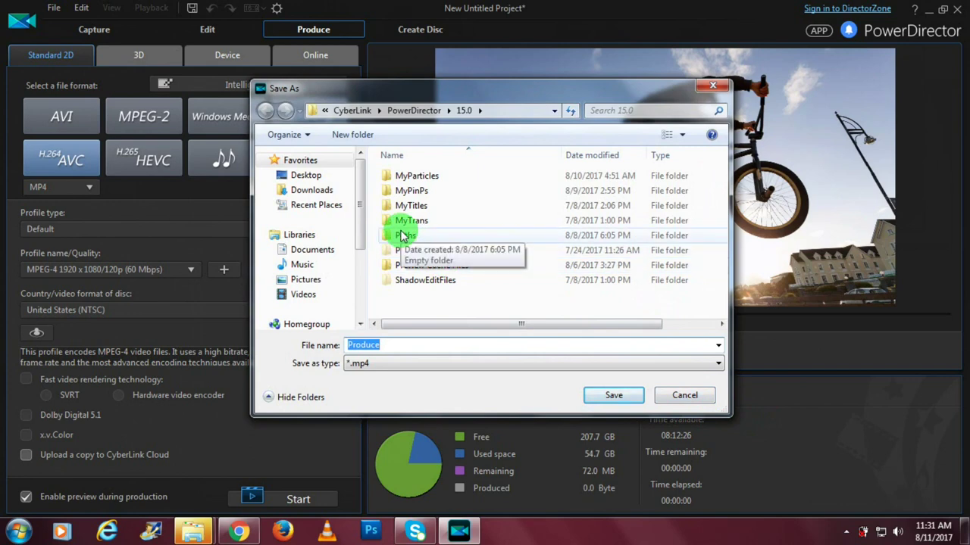
left_click(682, 396)
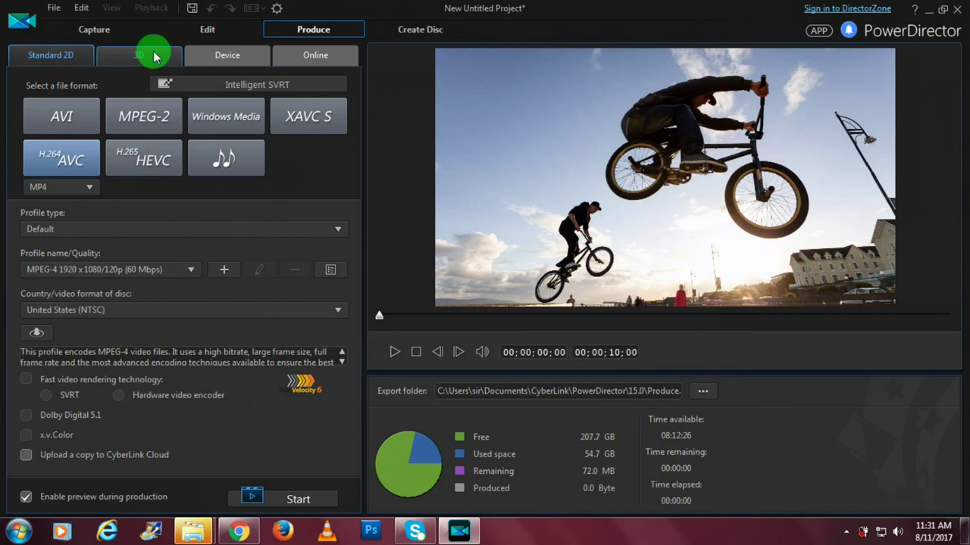
Step: Examine the Device and Online production options and the Create Disc workspace
left_click(220, 62)
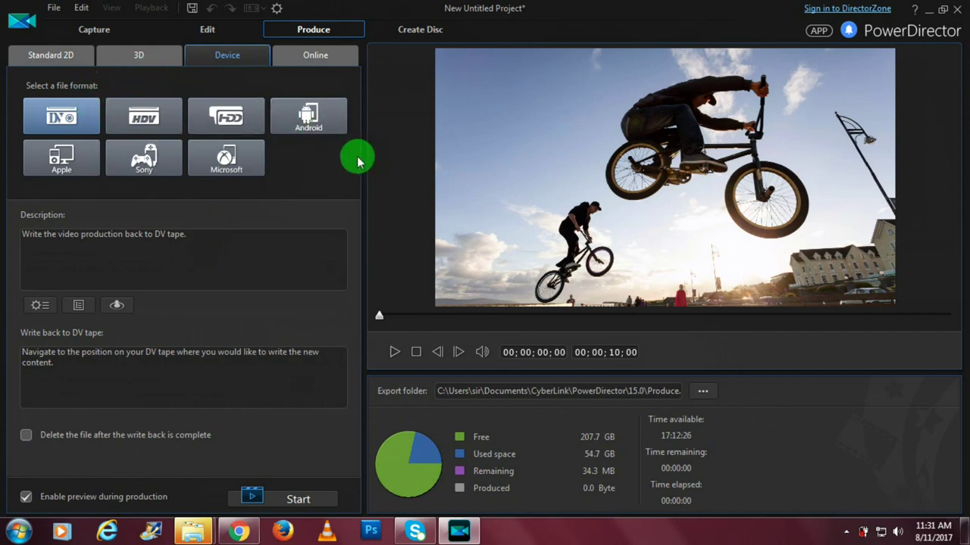
left_click(325, 56)
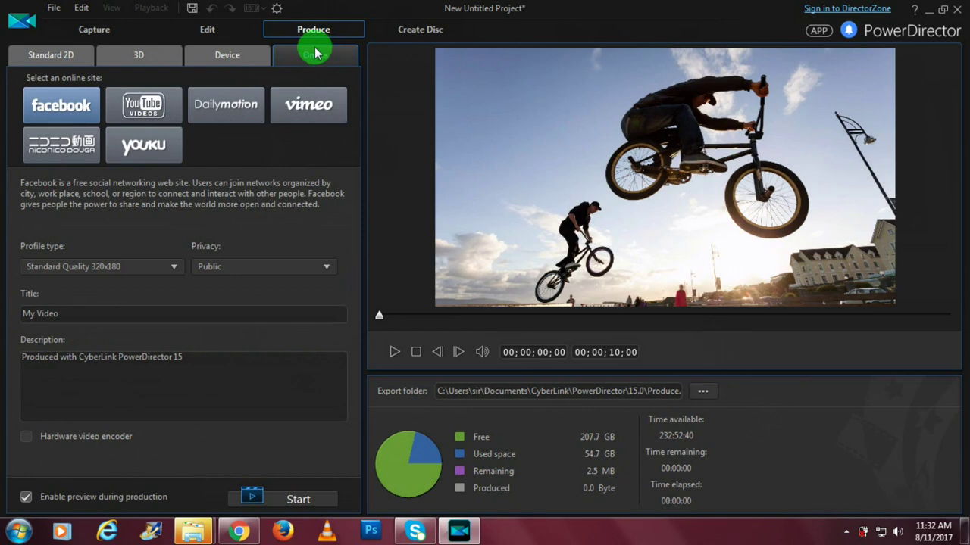
left_click(406, 36)
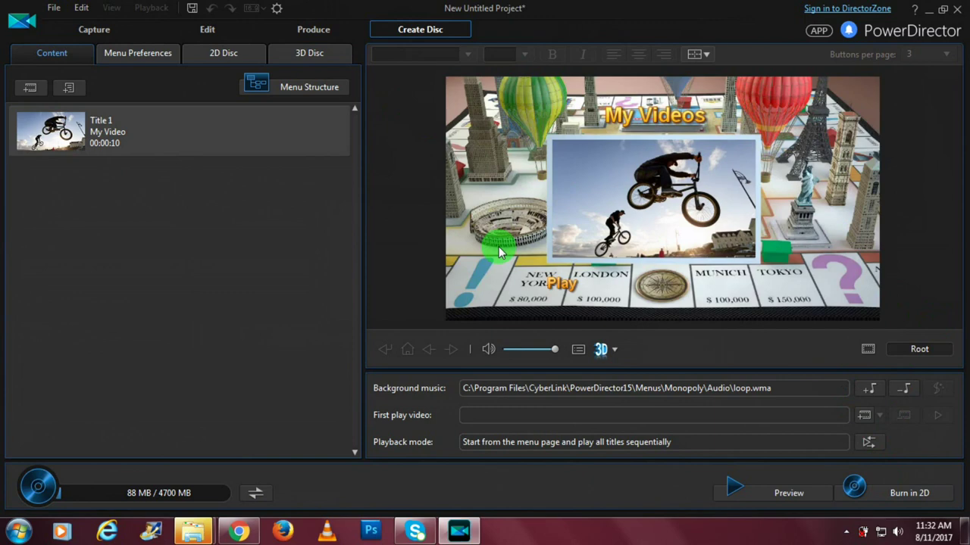
Step: Return to the Edit workspace and remove all clips from the media library
left_click(208, 31)
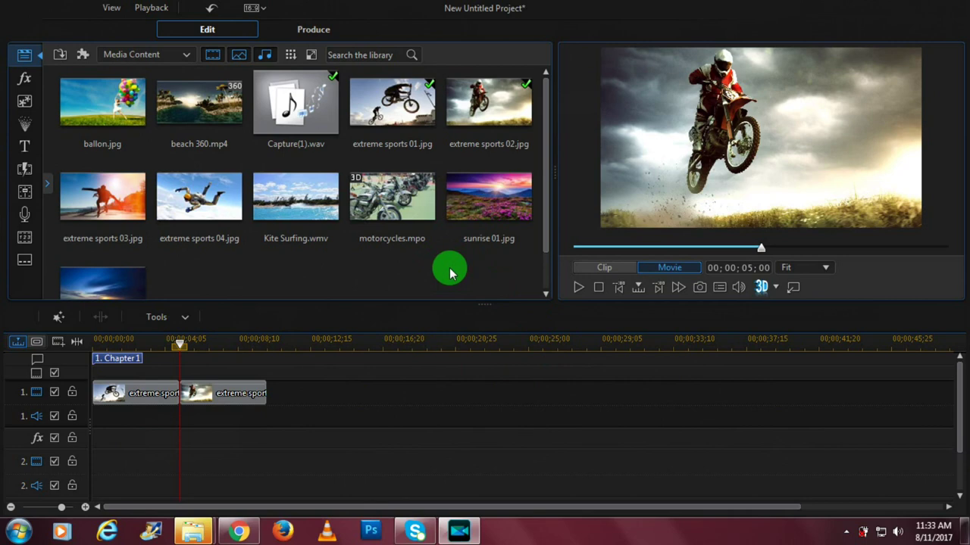
key("ctrl+a")
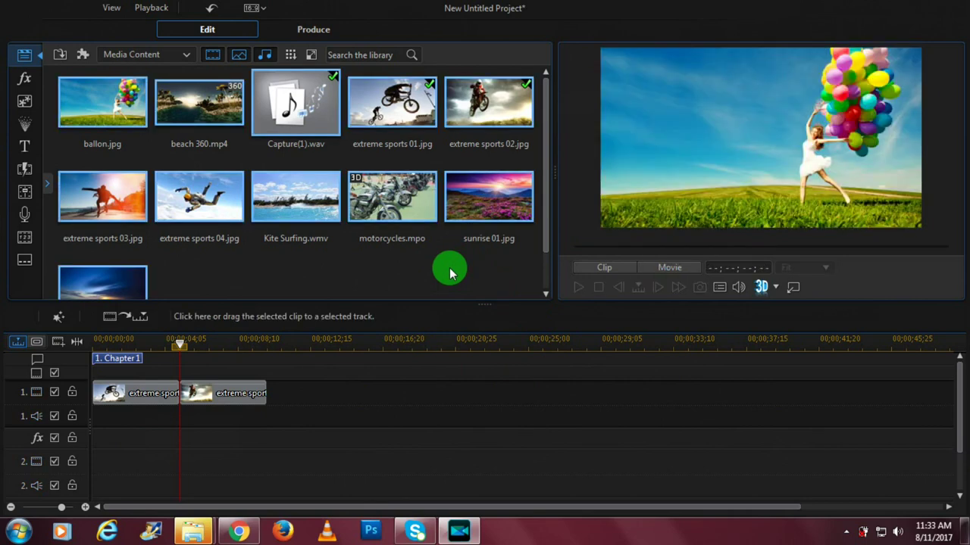
right_click(317, 201)
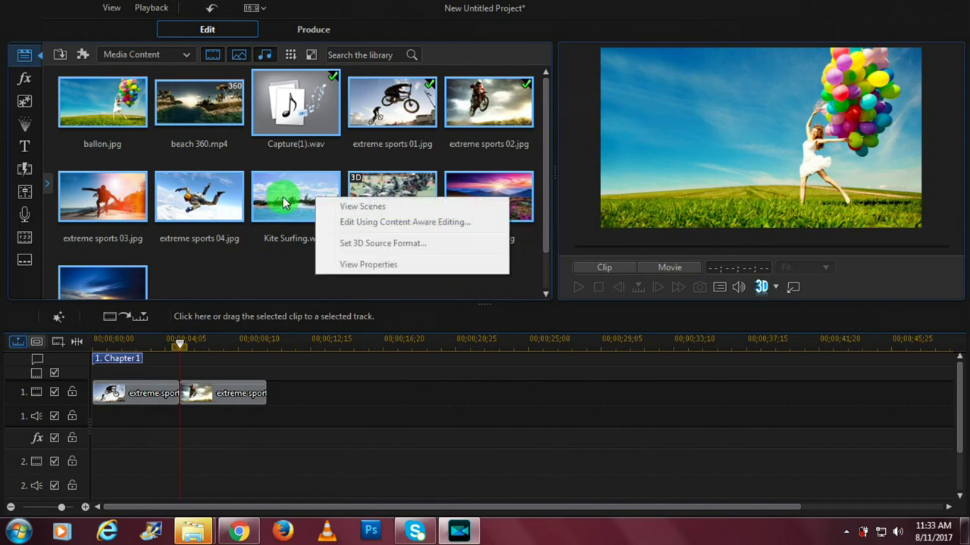
left_click(282, 201)
left_click(282, 202)
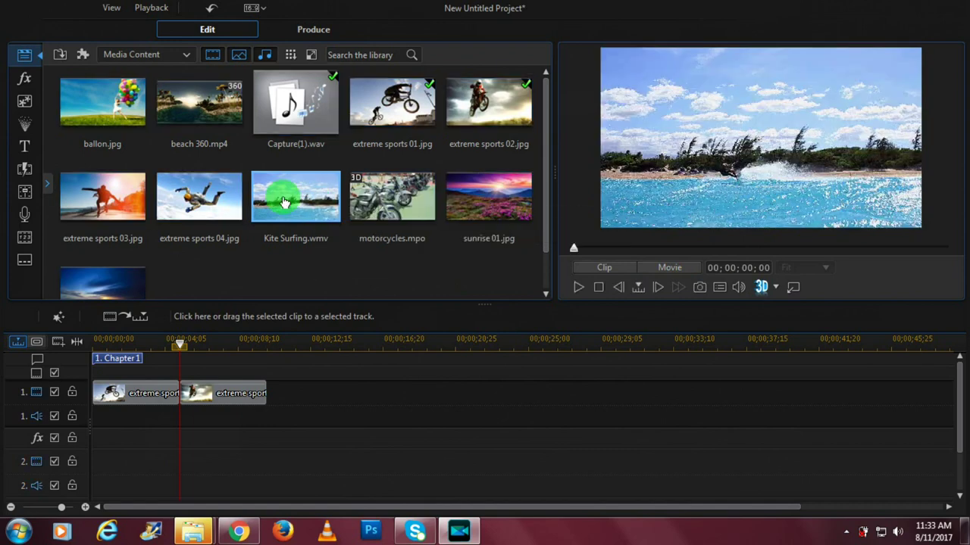
key("ctrl+a")
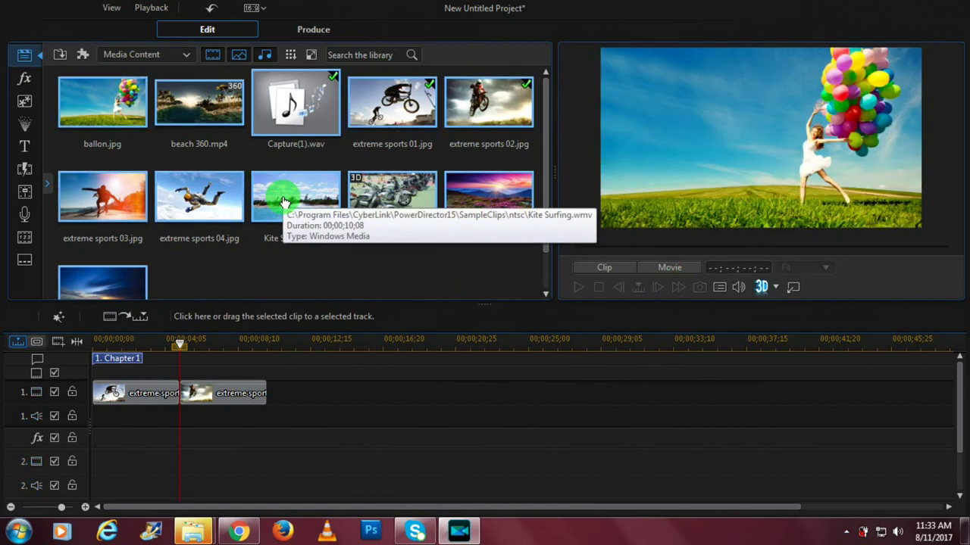
key("Delete")
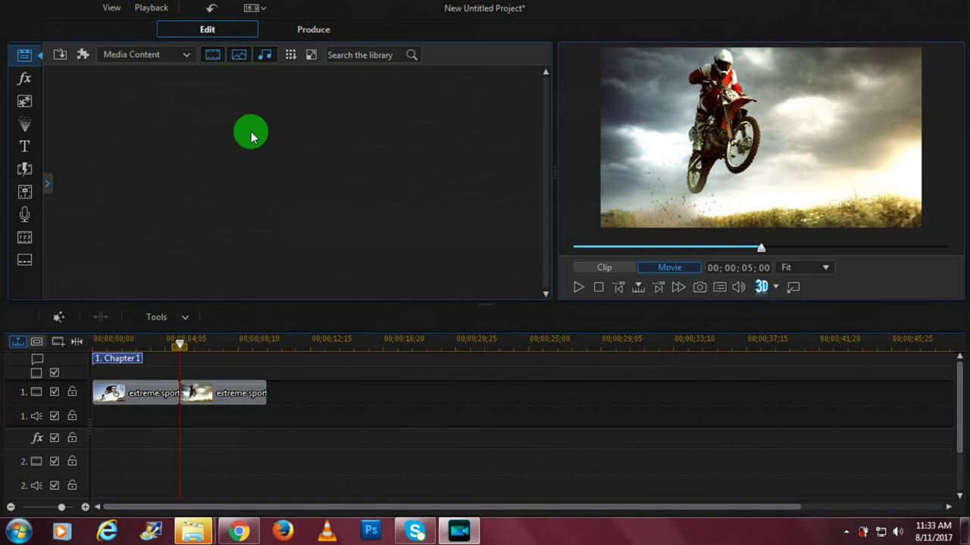
Step: Import the image "amaderdgfm youtube logo" from the Desktop into the media library
left_click(57, 58)
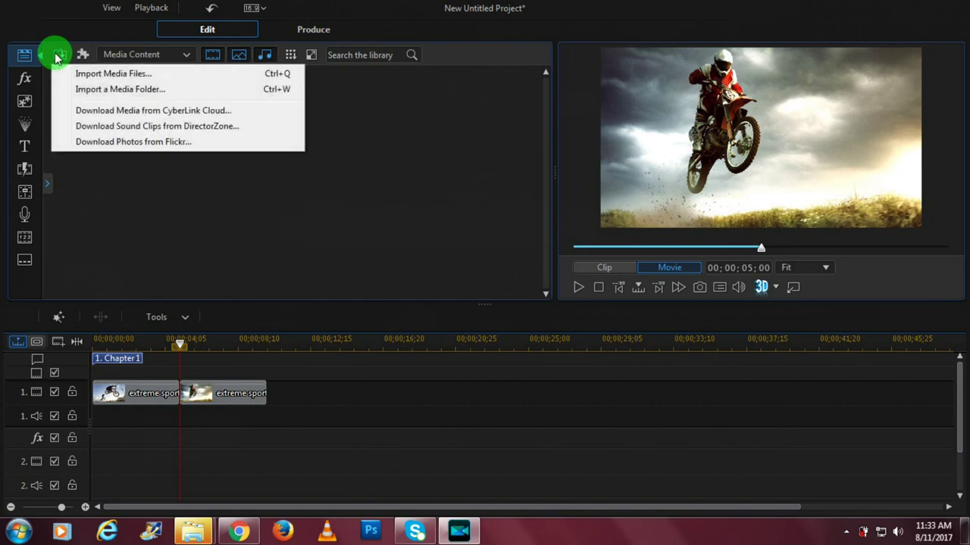
left_click(118, 76)
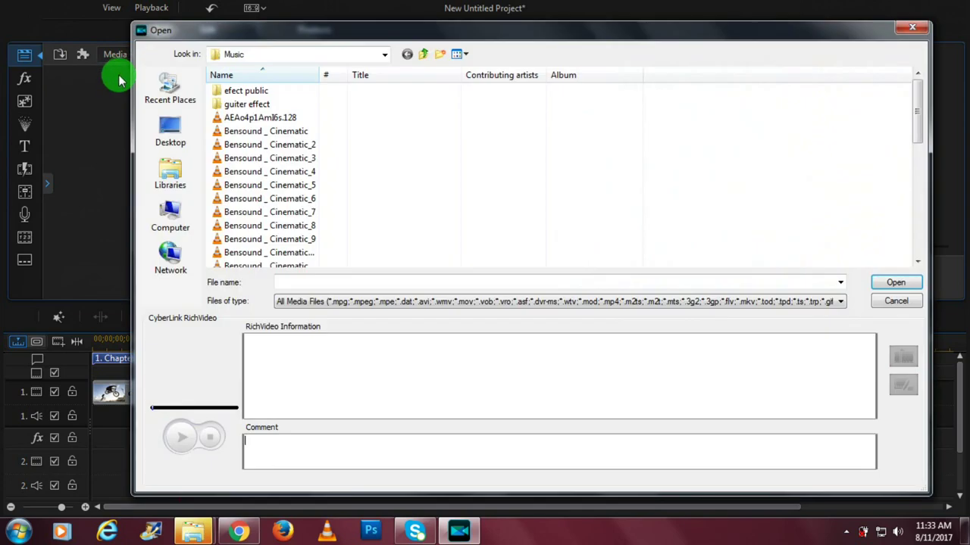
left_click(172, 127)
left_click(424, 157)
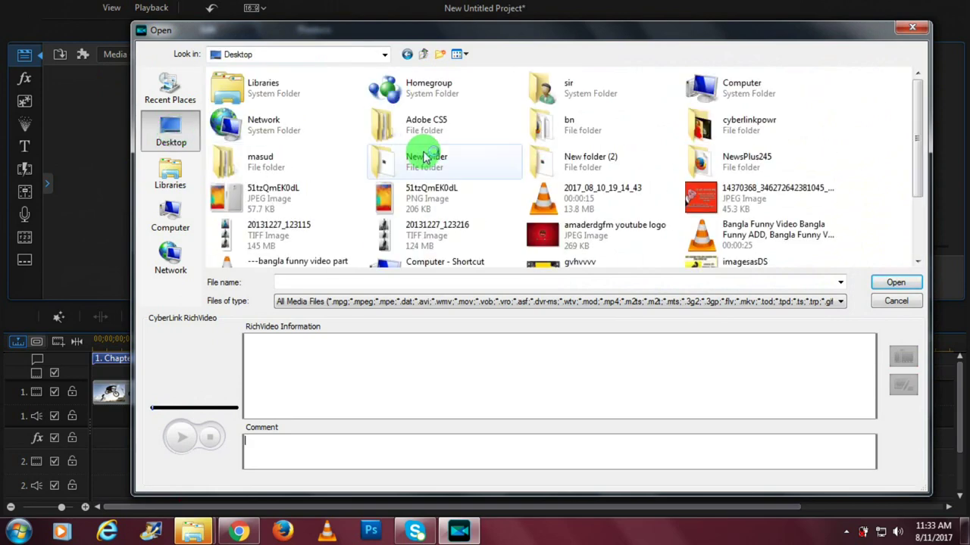
left_click(536, 234)
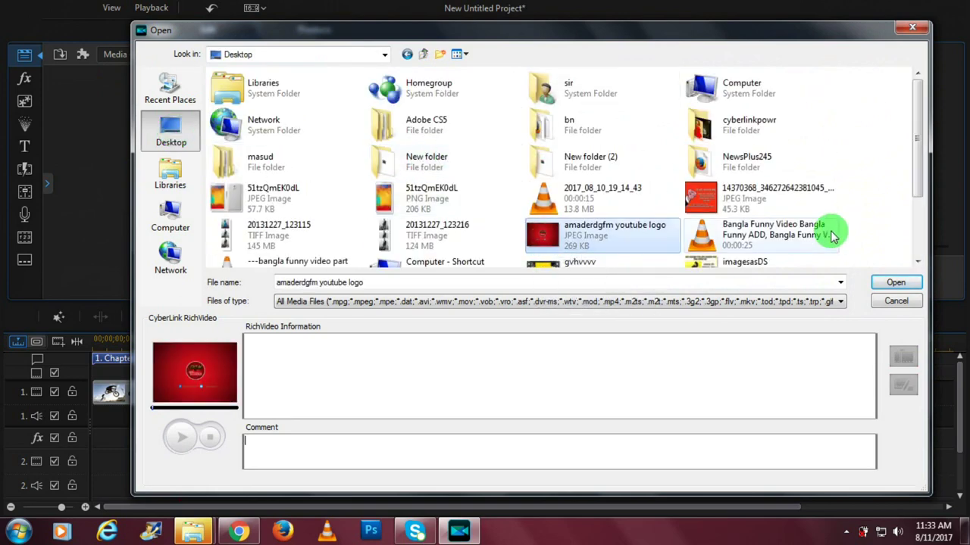
left_click(891, 284)
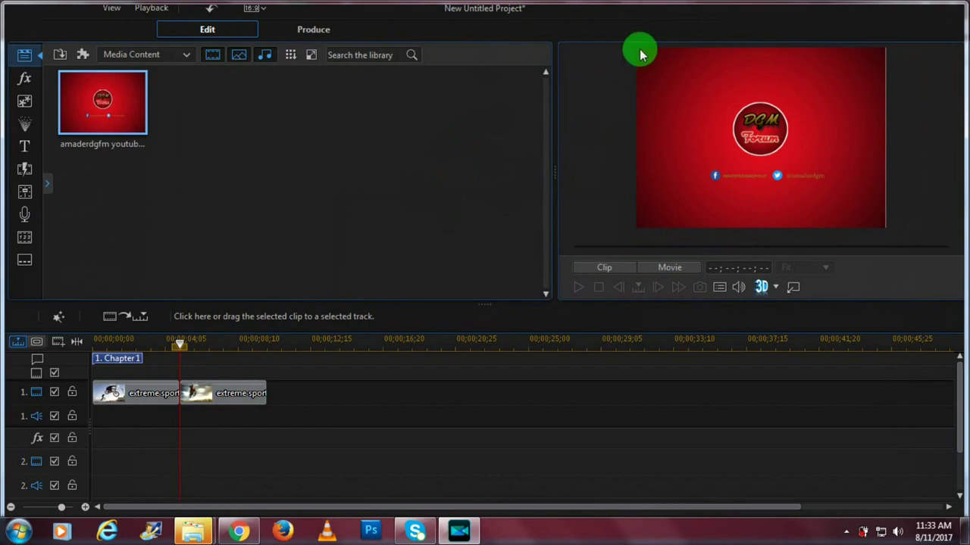
Step: Add 51tzQmEK0dL.png to the media library straight from the Windows desktop, then restore the full-size Edit workspace
left_click_drag(641, 48, 698, 53)
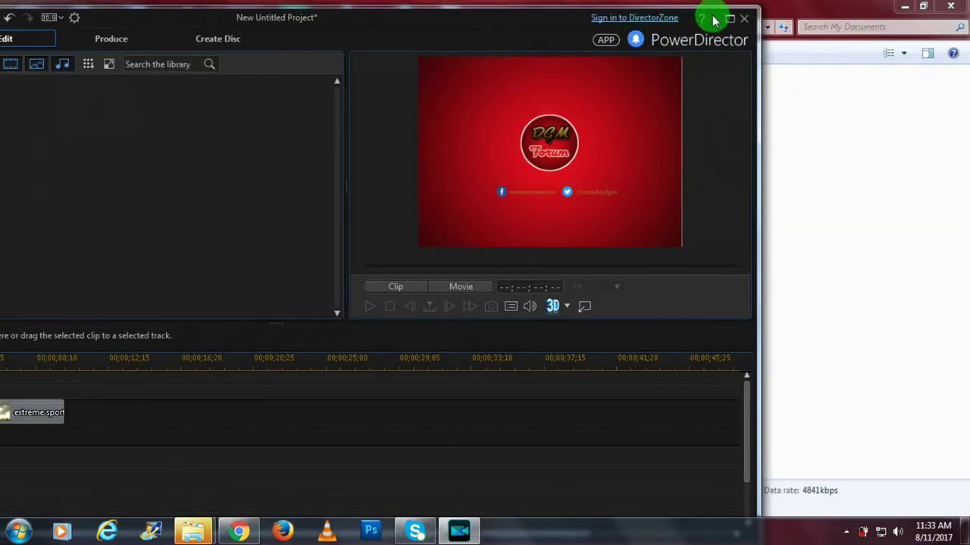
left_click(714, 19)
left_click(903, 12)
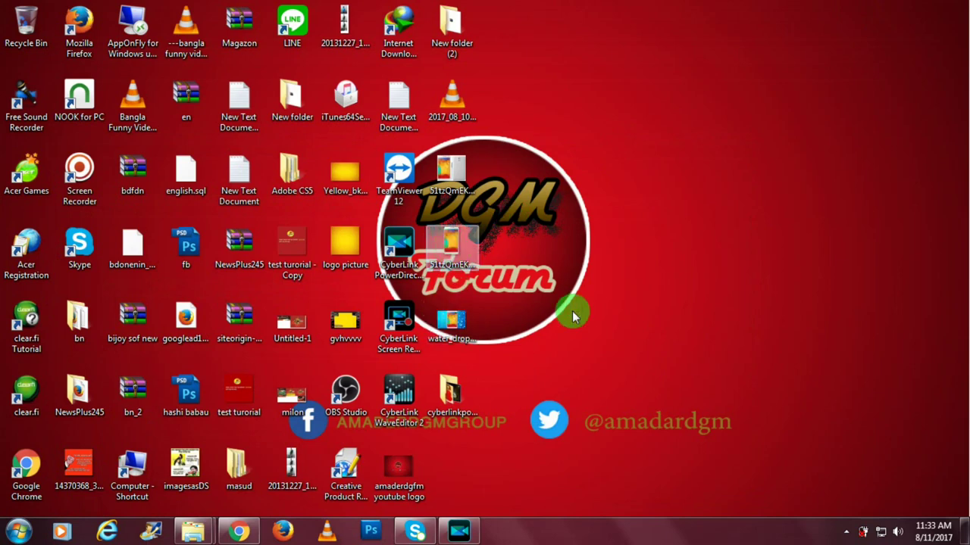
left_click_drag(459, 536, 144, 151)
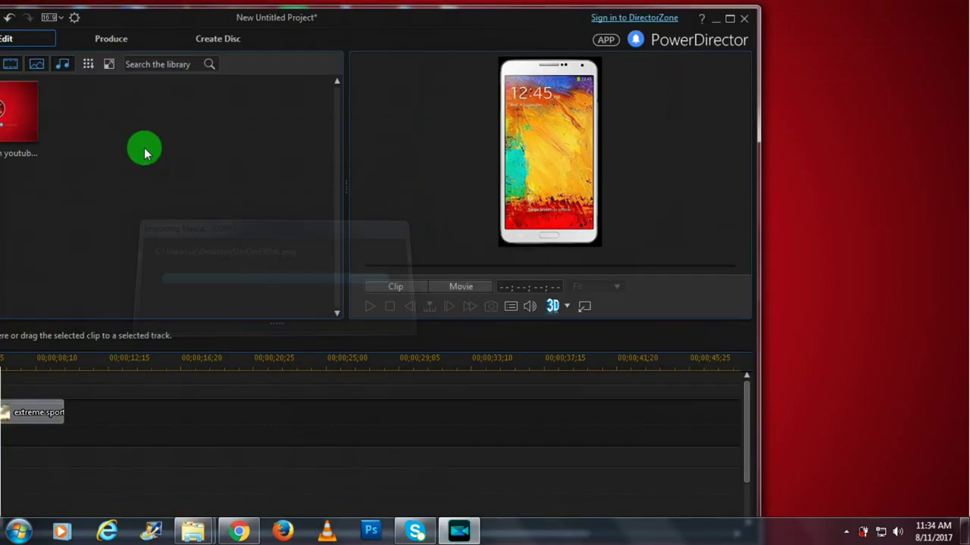
double_click(373, 29)
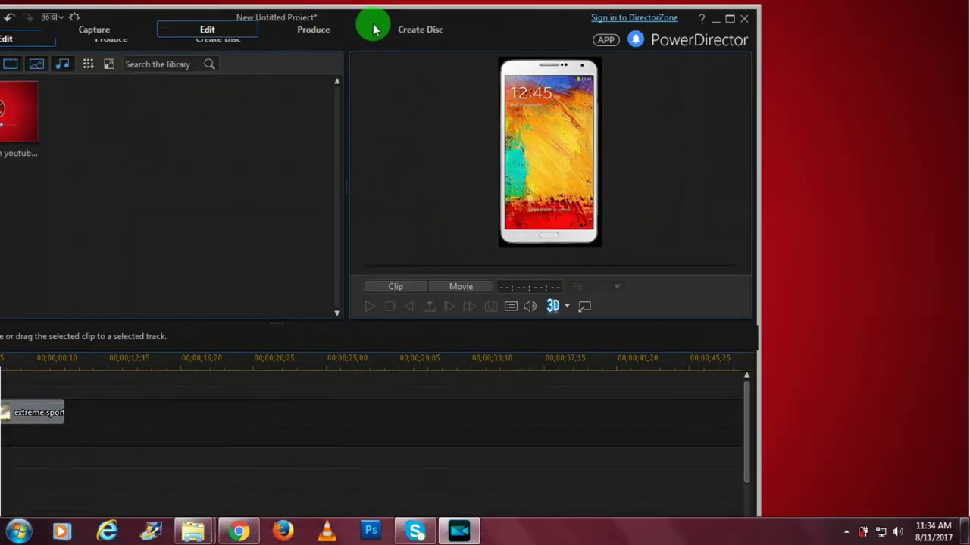
left_click(372, 27)
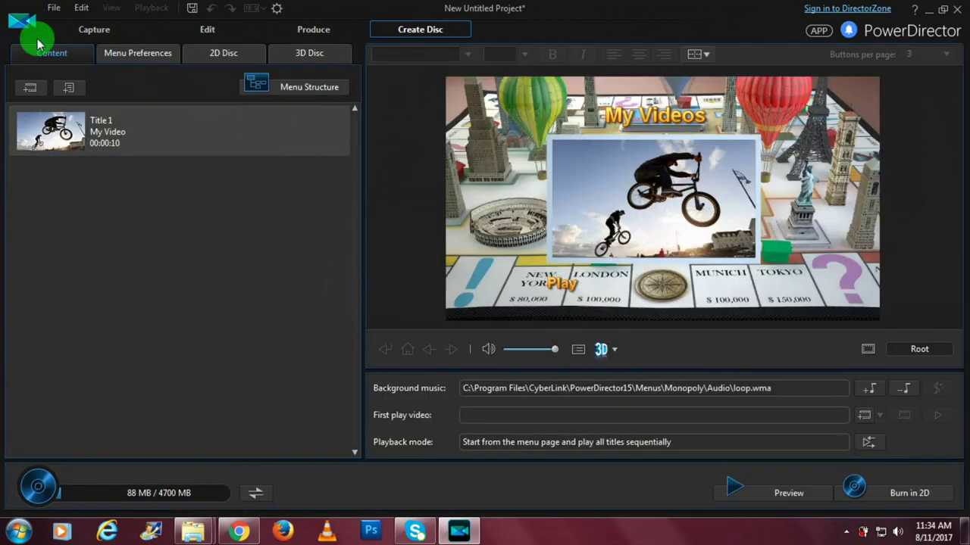
left_click(192, 35)
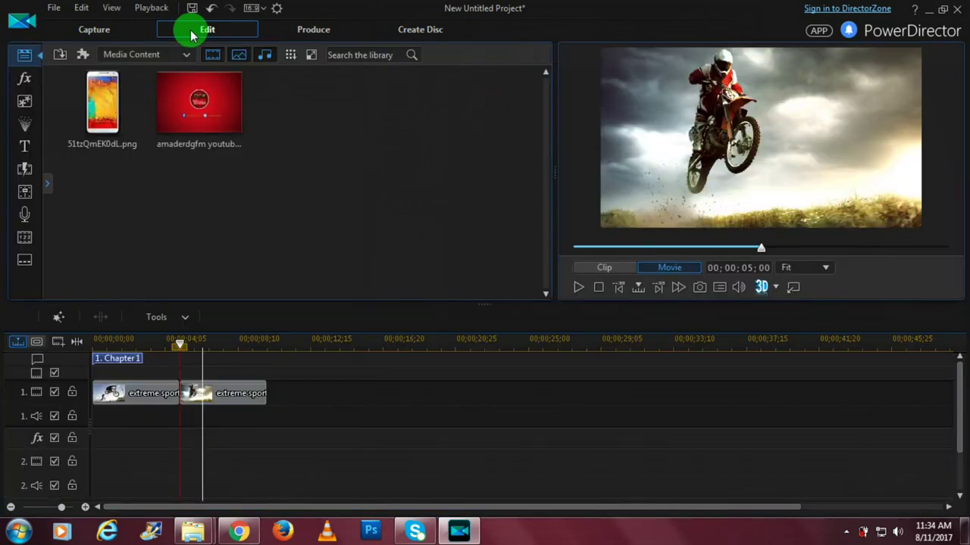
Step: Browse the media library's content categories, examining the Color Boards and Backgrounds collections
left_click(147, 59)
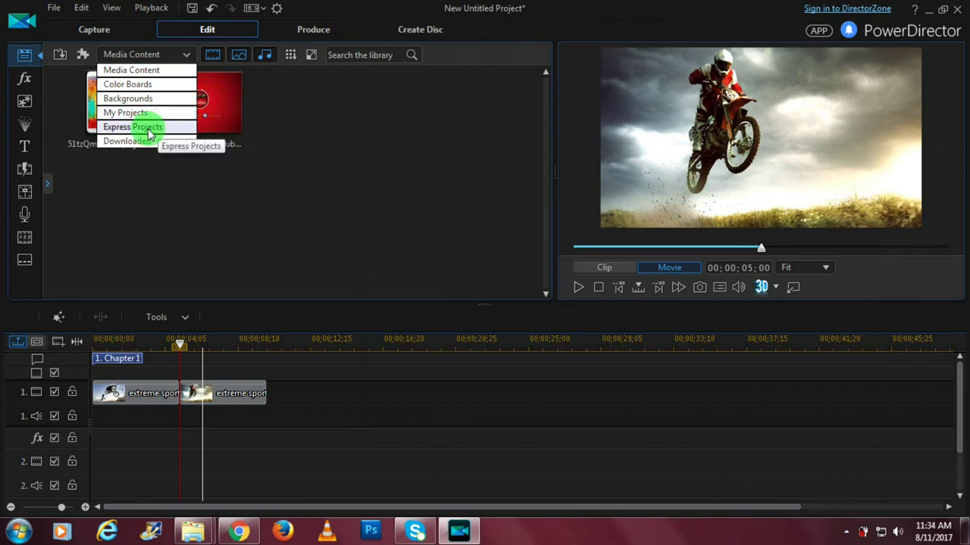
left_click(161, 70)
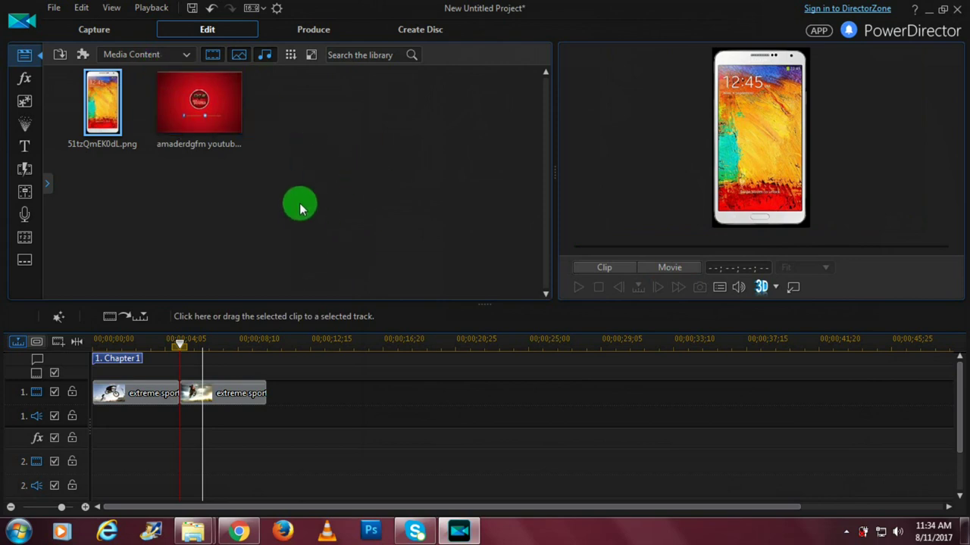
left_click(188, 56)
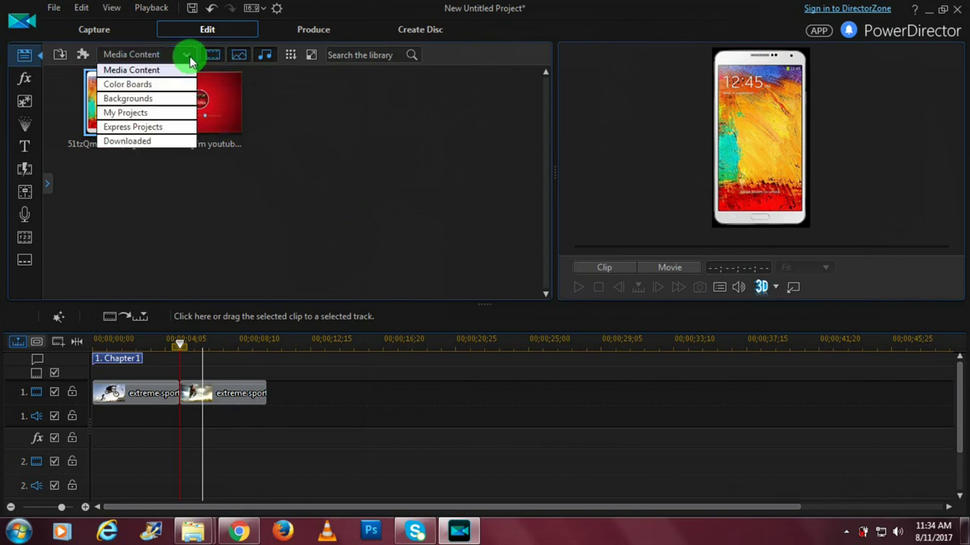
left_click(156, 87)
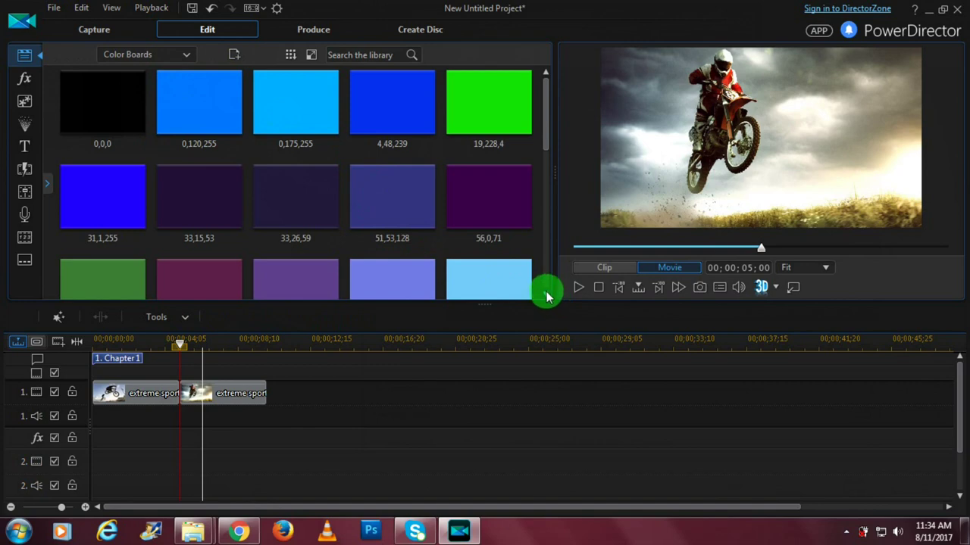
scroll(546, 292, "down", 4)
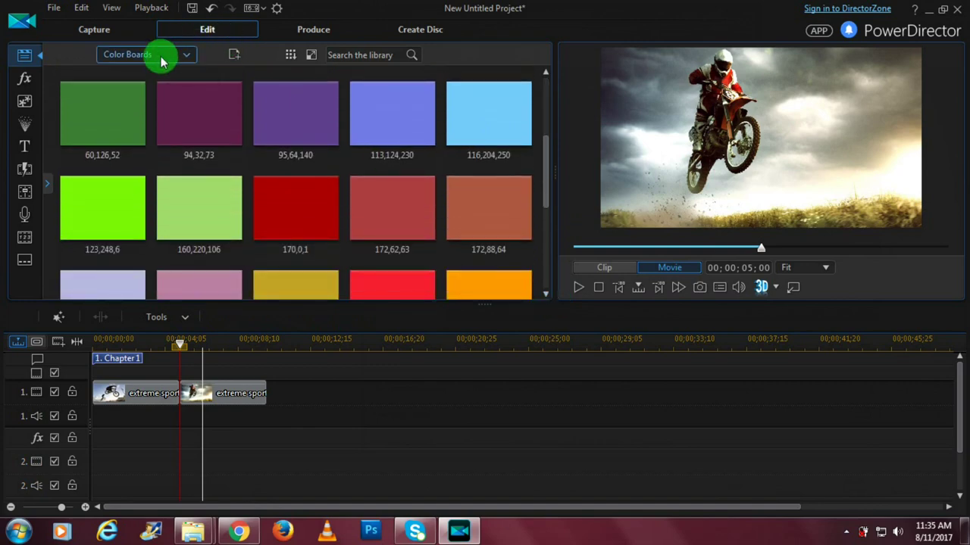
left_click(161, 60)
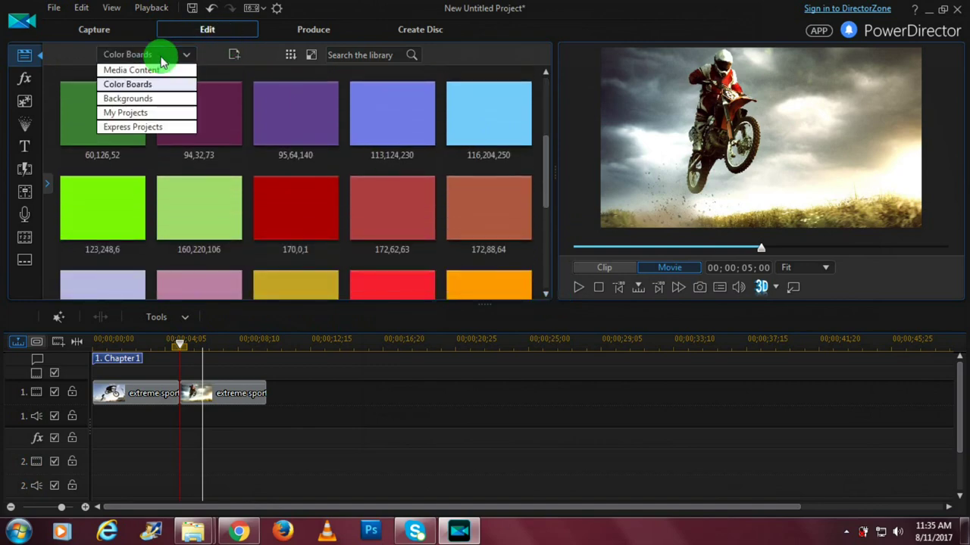
left_click(152, 99)
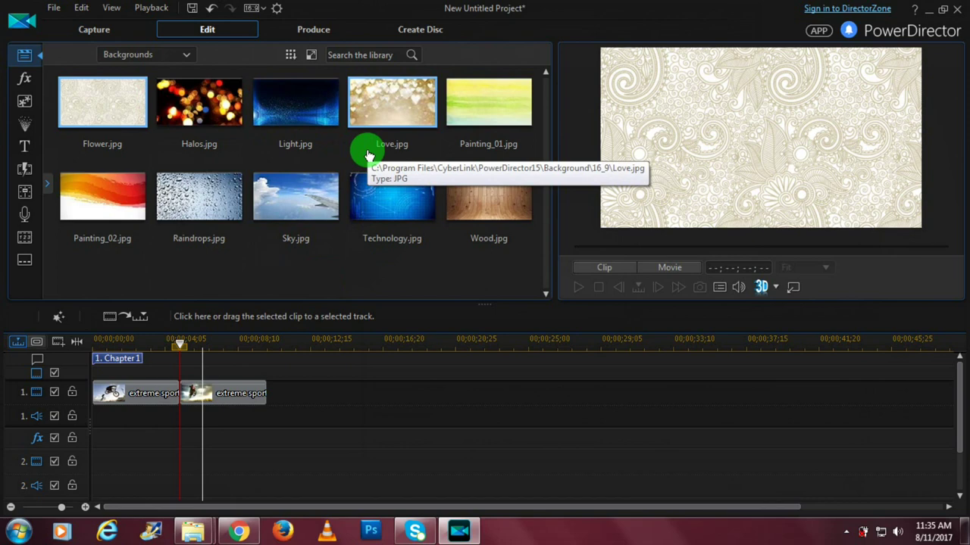
Step: Look through the Text Masking and NewBlue video effects, and return the library to Media Content
left_click(31, 89)
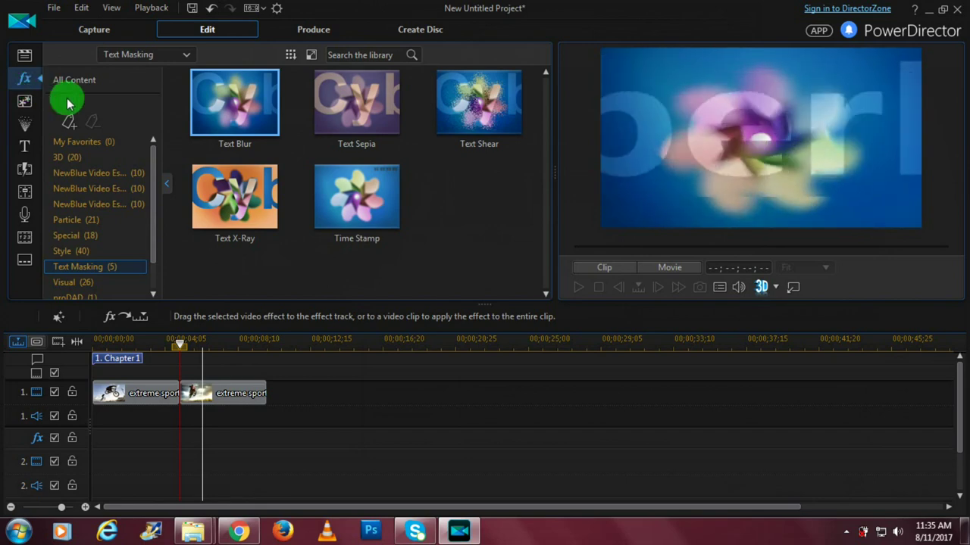
left_click(92, 211)
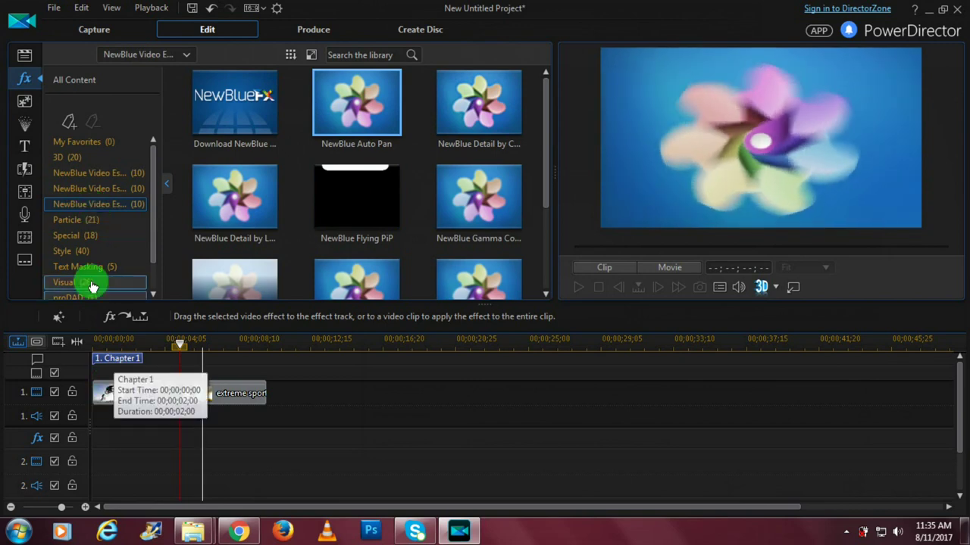
left_click(22, 56)
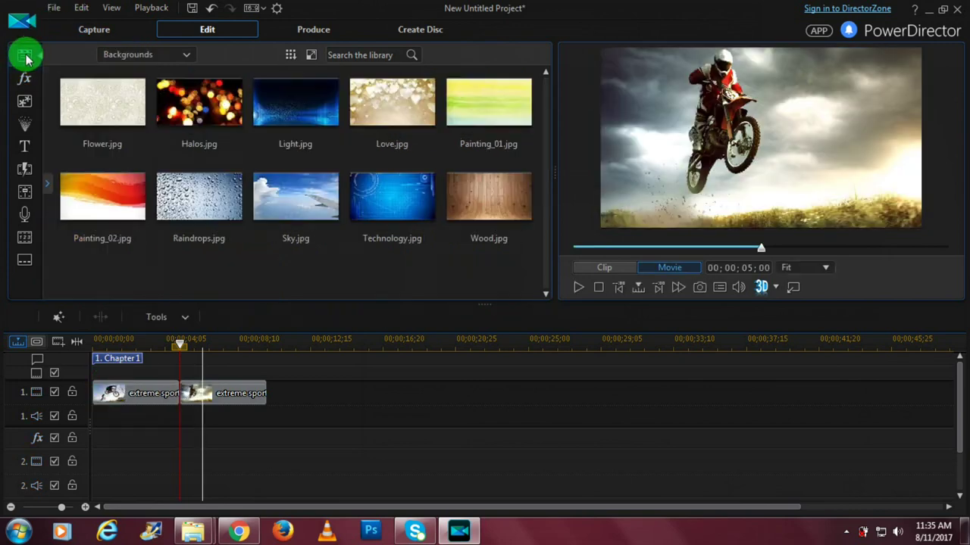
left_click(174, 55)
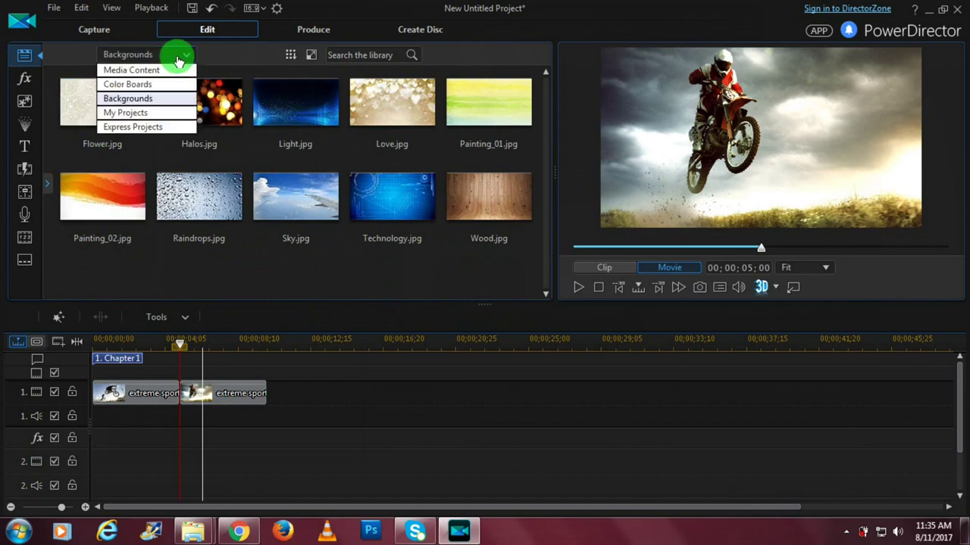
left_click(162, 70)
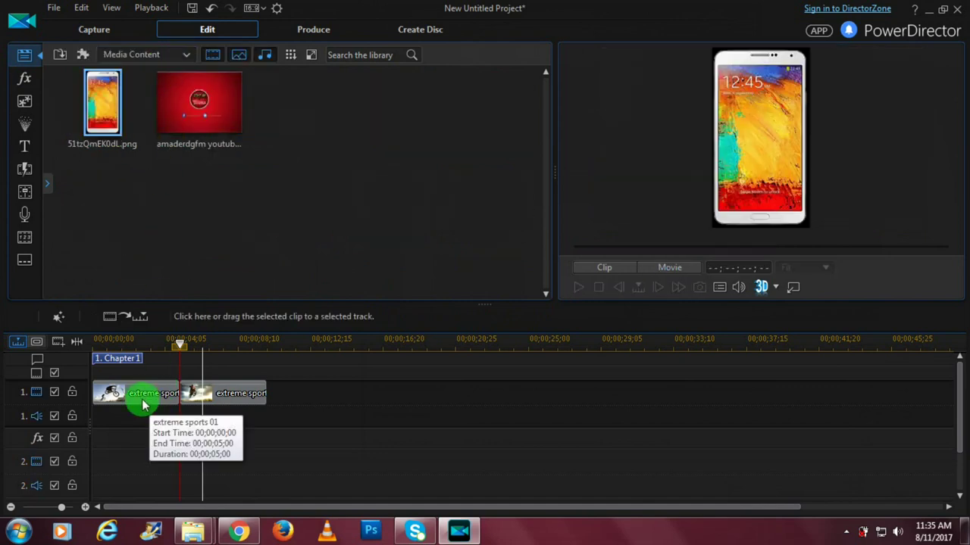
Step: Remove both extreme sports clips from the first video track, leaving a gap for the first one
left_click(144, 394)
right_click(142, 394)
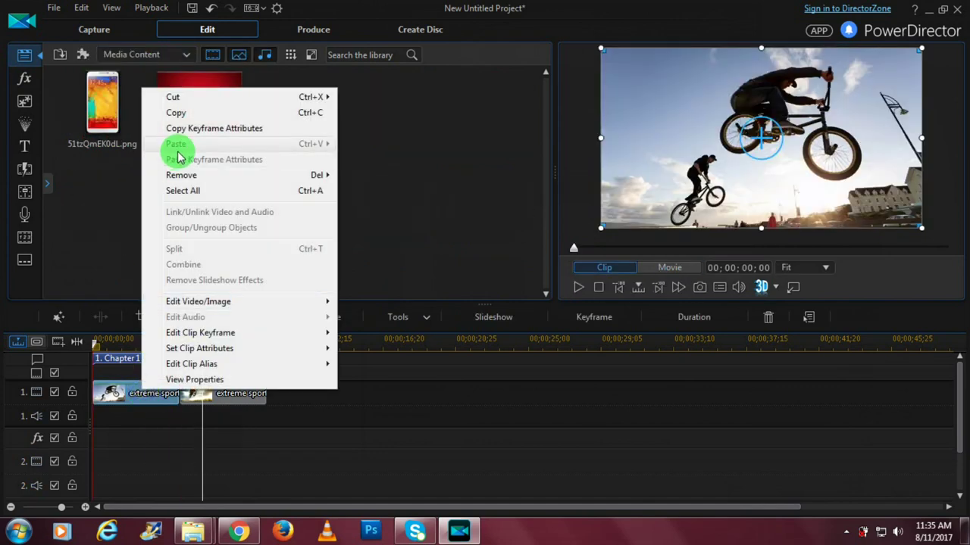
mouse_move(175, 177)
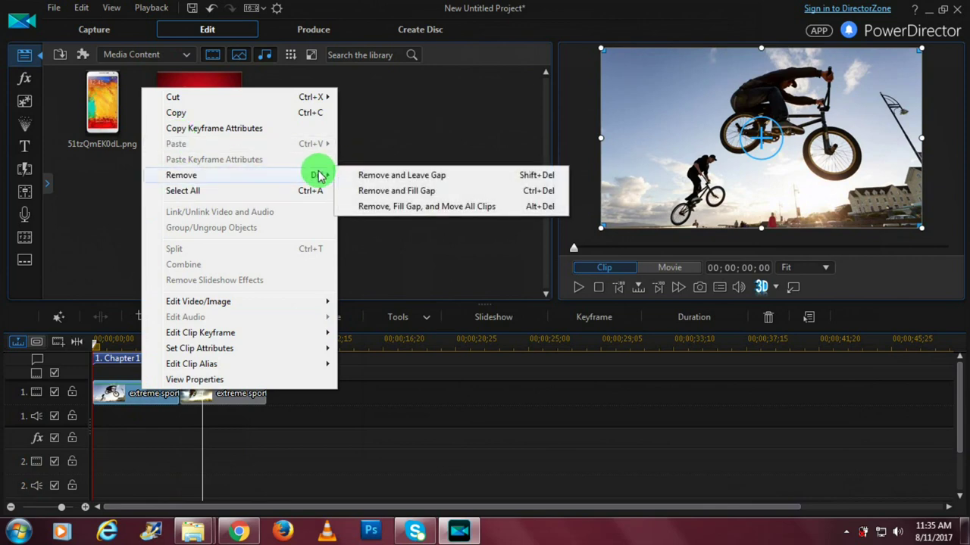
left_click(361, 184)
left_click(213, 392)
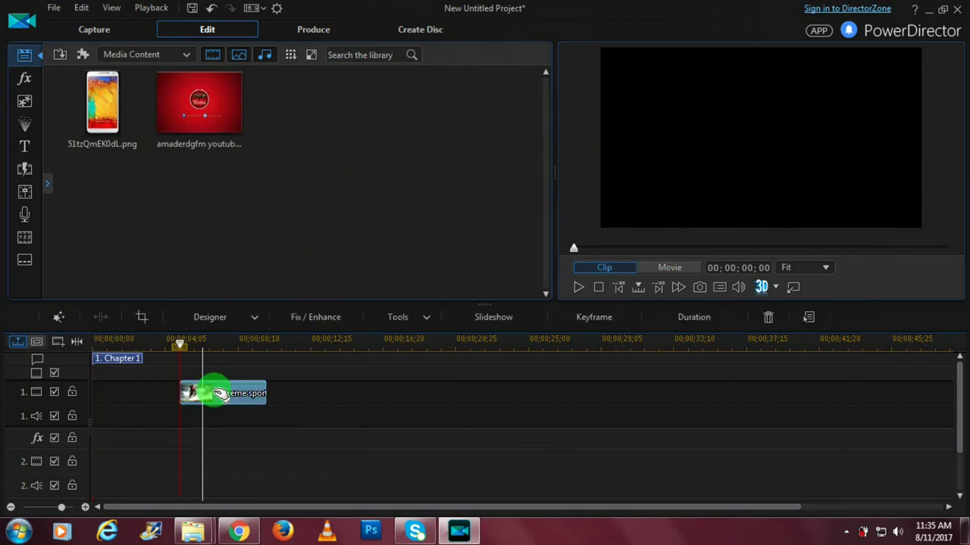
right_click(219, 393)
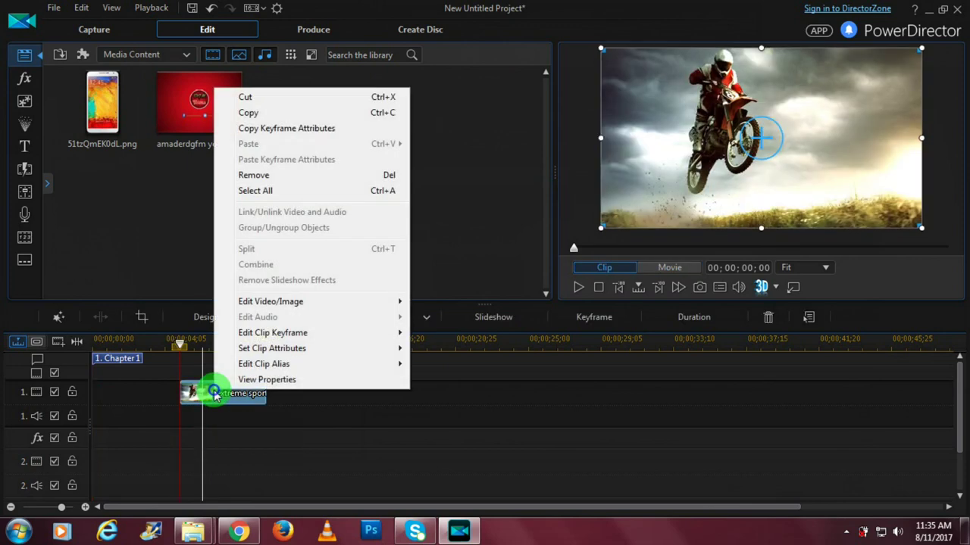
left_click(280, 177)
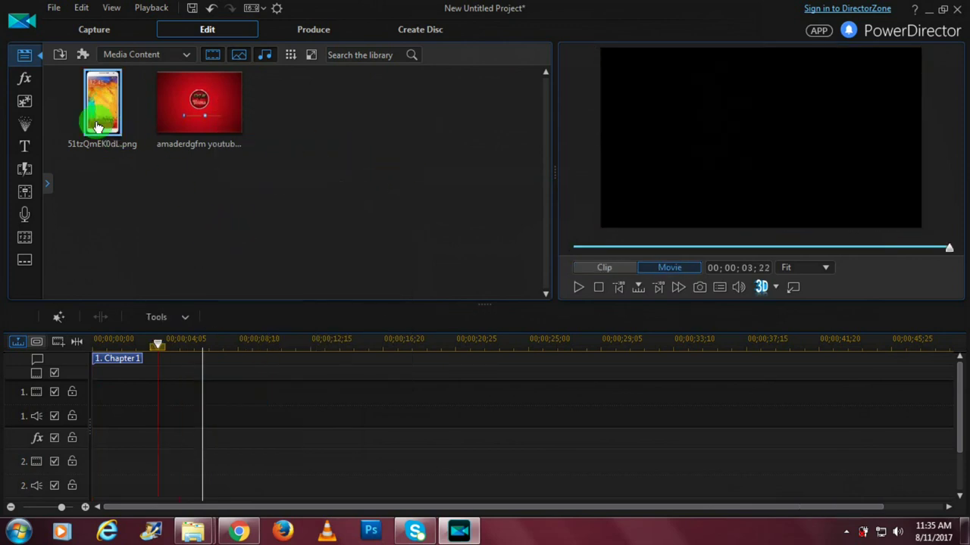
Step: Import all media files from the cyberlinkpowr folder on the Desktop, enabling shadow files for the high-definition video
left_click(125, 58)
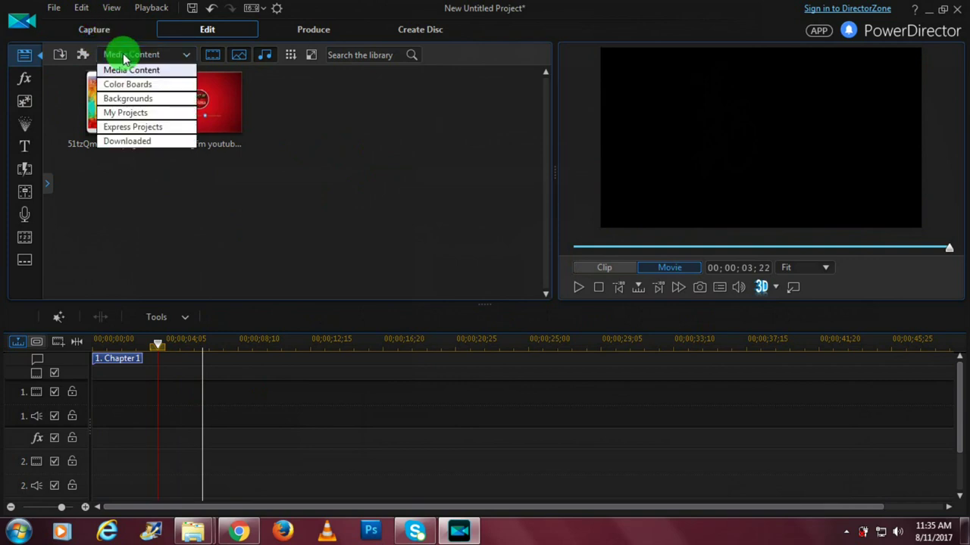
left_click(59, 54)
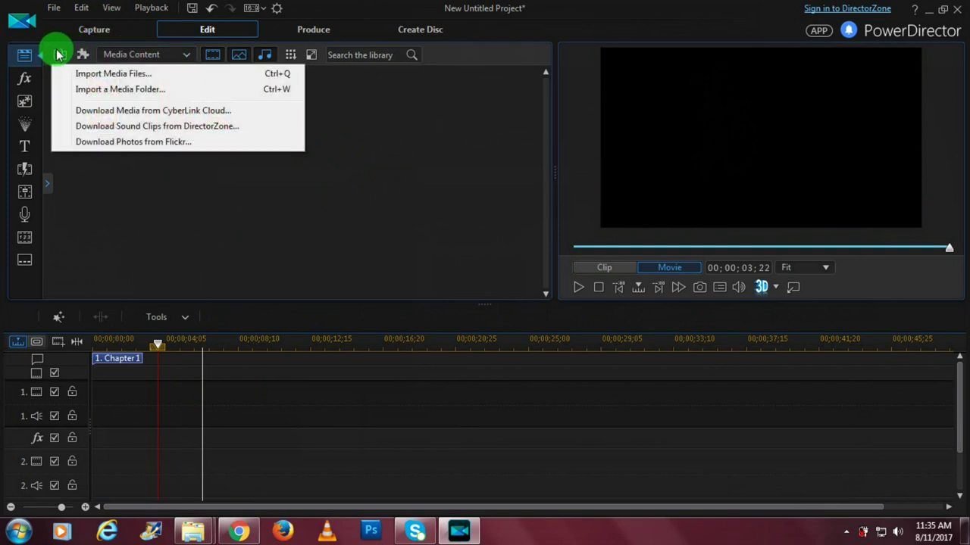
left_click(92, 73)
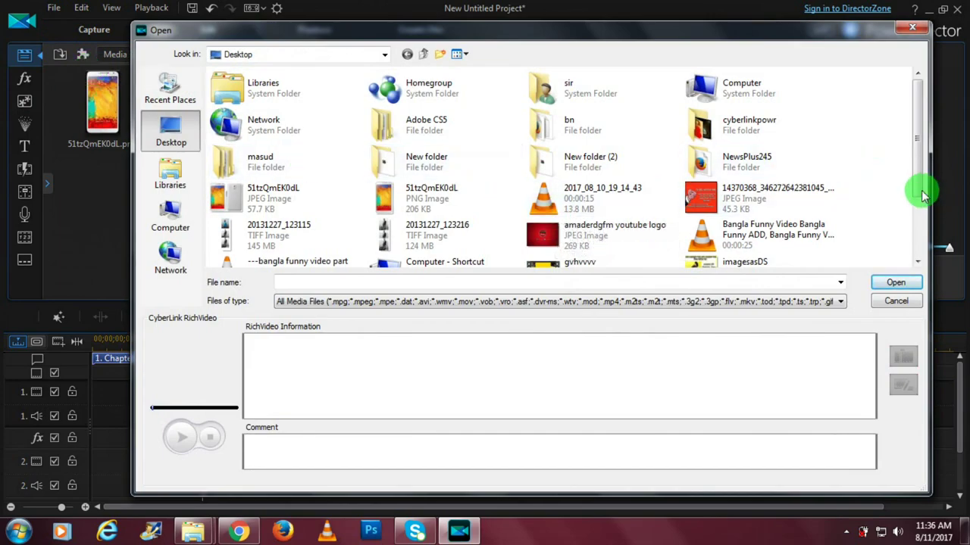
mouse_move(917, 190)
left_mouse_down()
mouse_move(917, 249)
mouse_move(913, 173)
left_mouse_up()
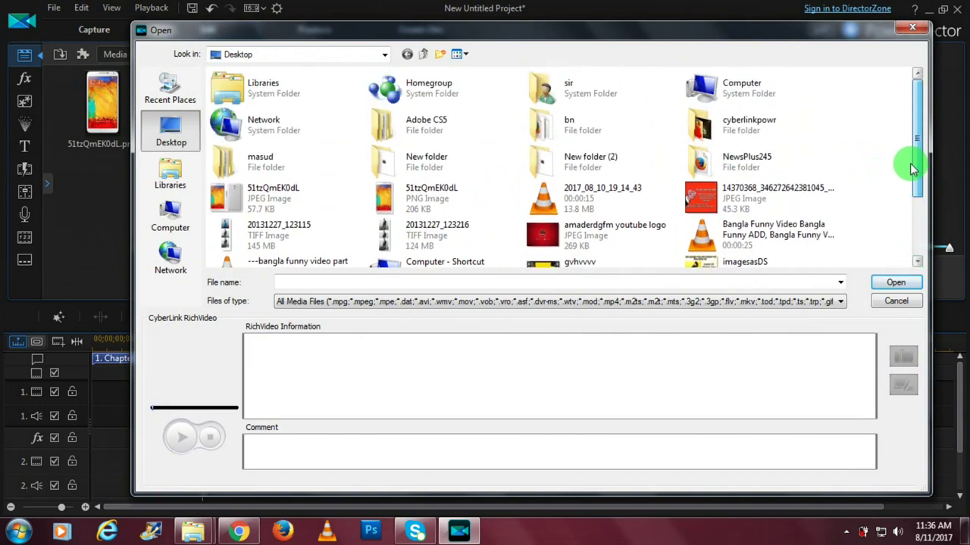
double_click(732, 123)
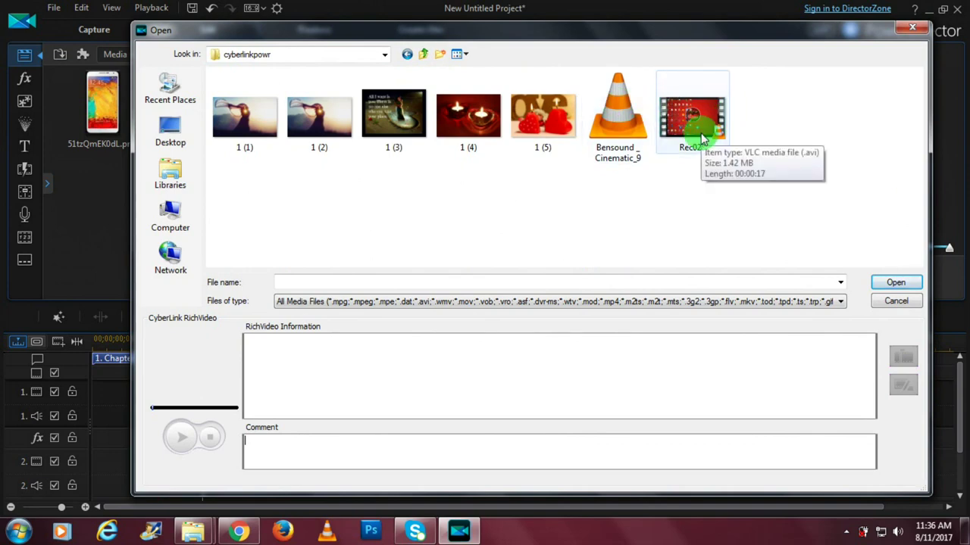
key("ctrl+a")
left_click(905, 280)
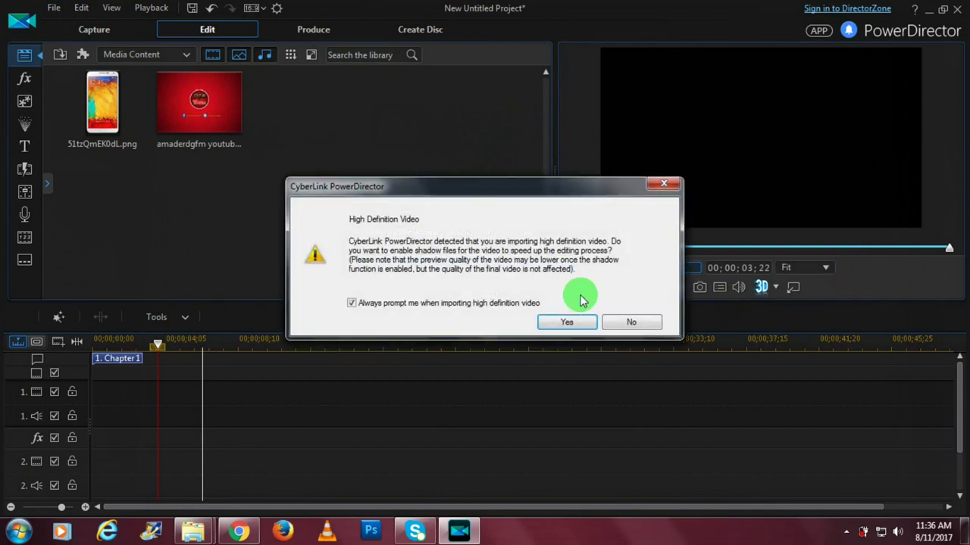
left_click(561, 325)
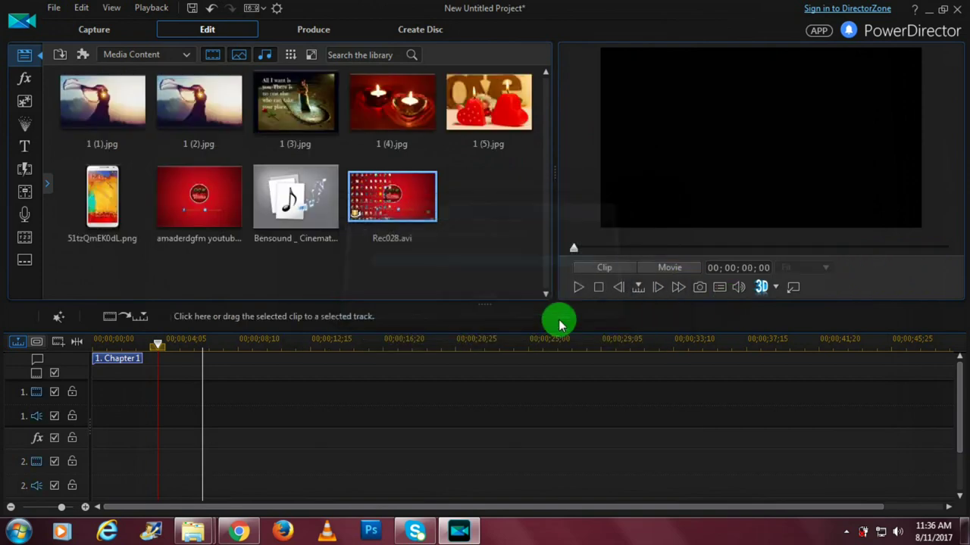
Step: Place the Rec028.avi clip at the start of the first video track, accepting the timeline frame rate conflict
left_click(410, 203)
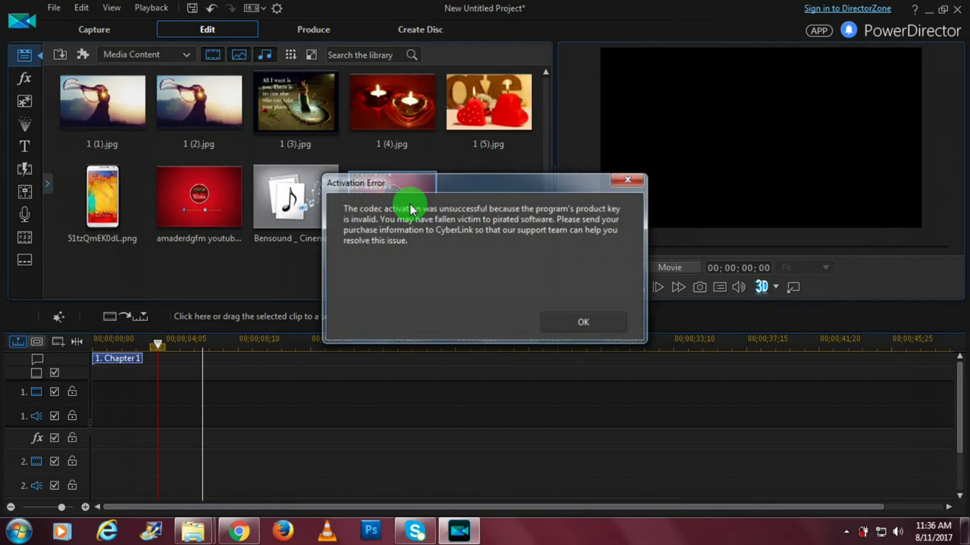
left_click(555, 323)
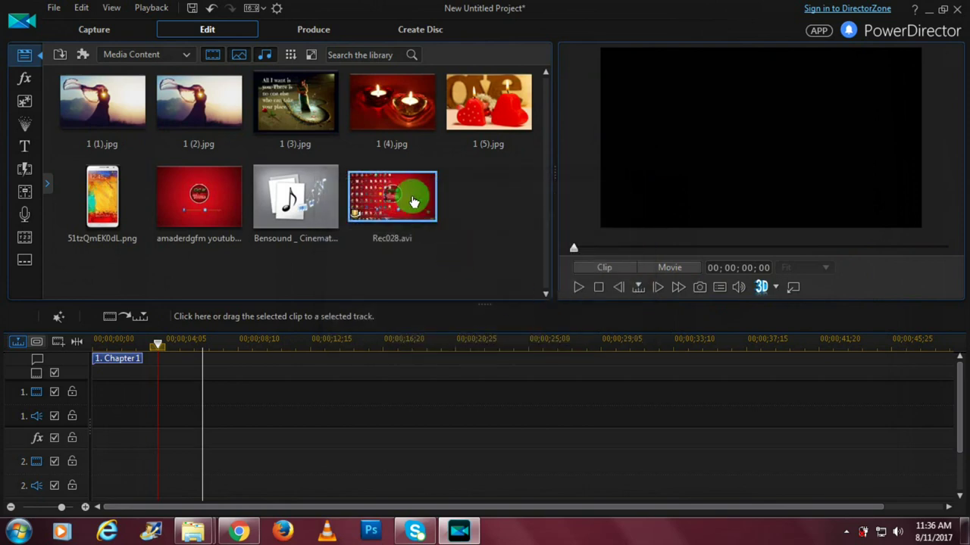
left_click_drag(402, 199, 86, 402)
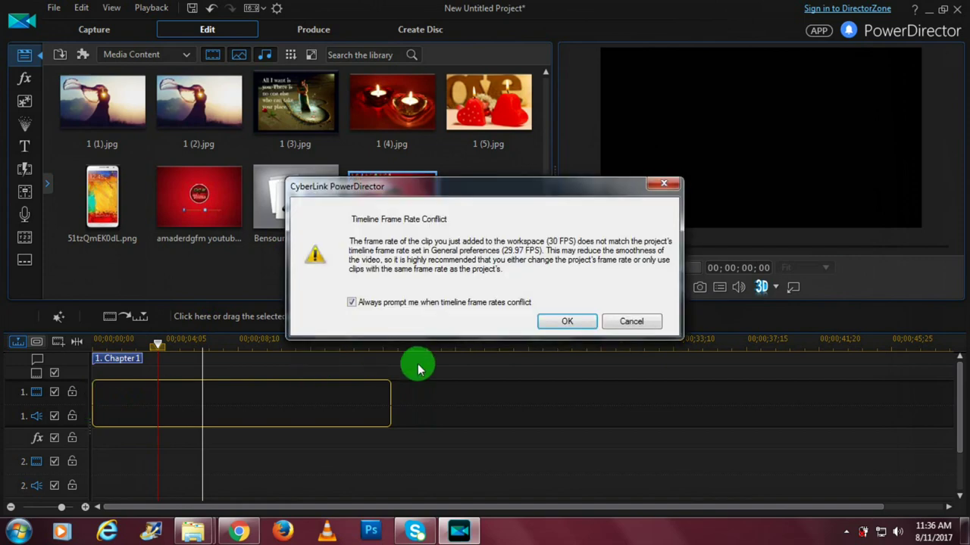
left_click(567, 321)
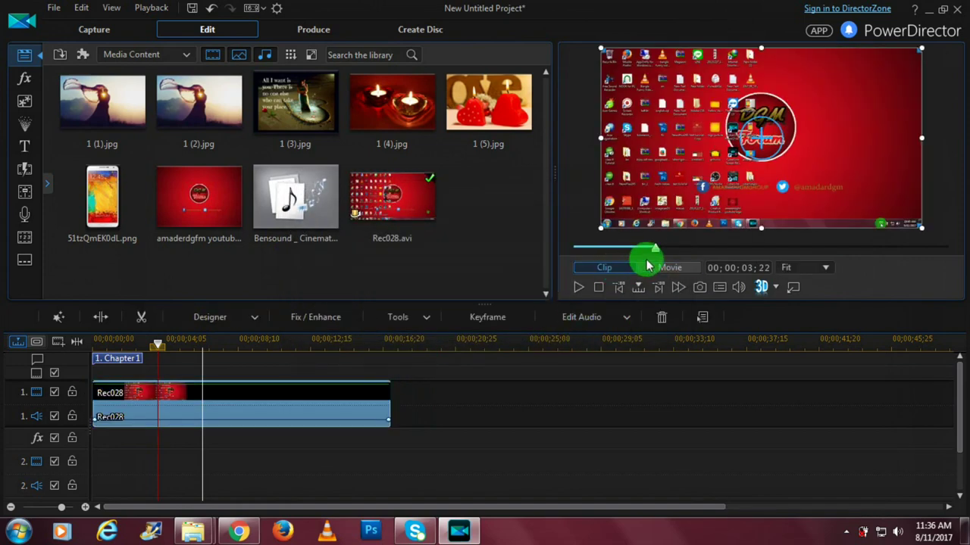
Step: Preview the Rec028 clip from the beginning of the timeline and stop playback
left_click_drag(656, 253, 520, 238)
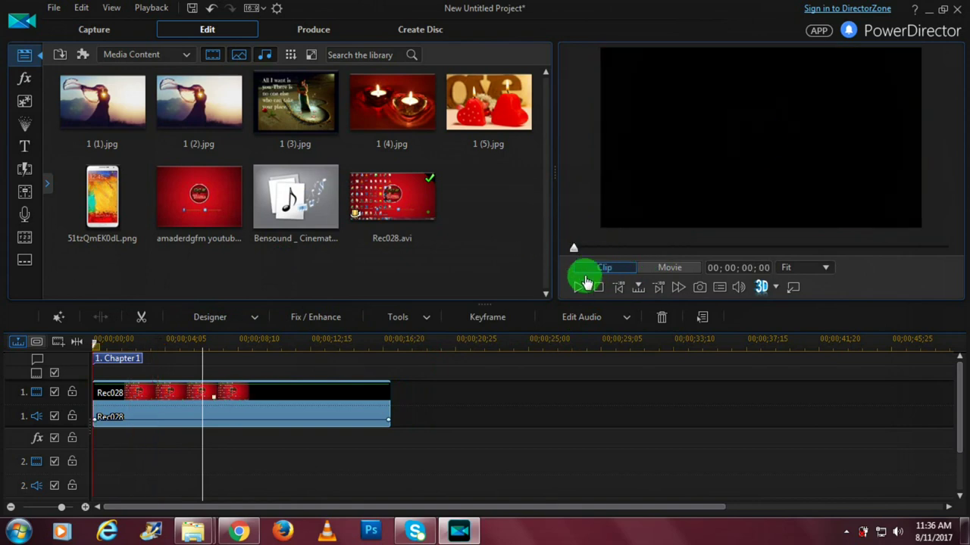
left_click(579, 287)
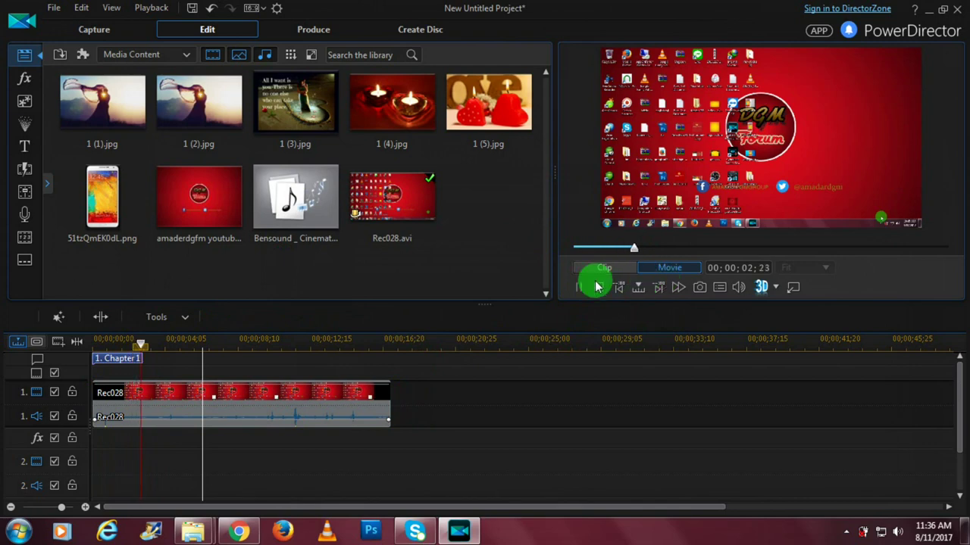
left_click(597, 287)
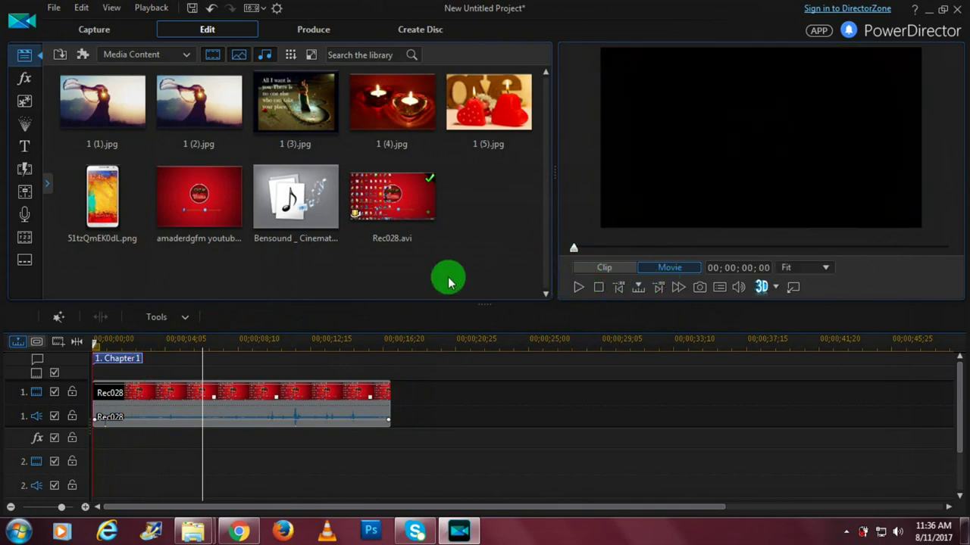
Step: Look through the NewBlue Video Essentials collections in the video effects library
left_click(28, 82)
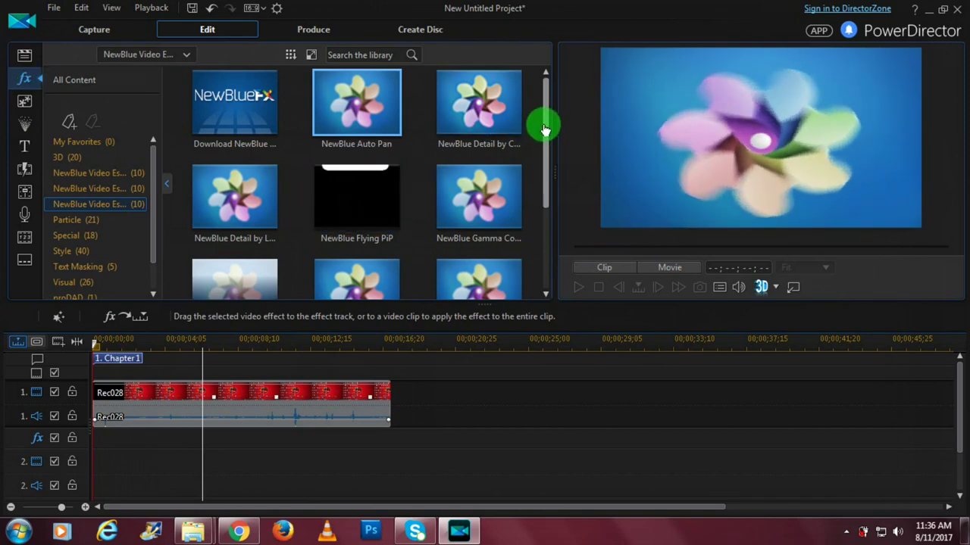
mouse_move(544, 129)
left_mouse_down()
mouse_move(541, 190)
mouse_move(535, 130)
left_mouse_up()
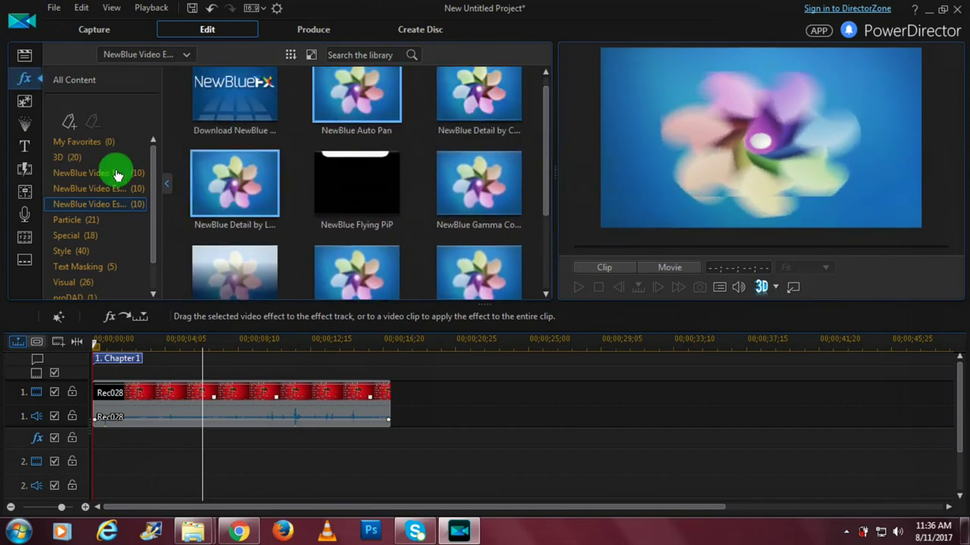
left_click(116, 174)
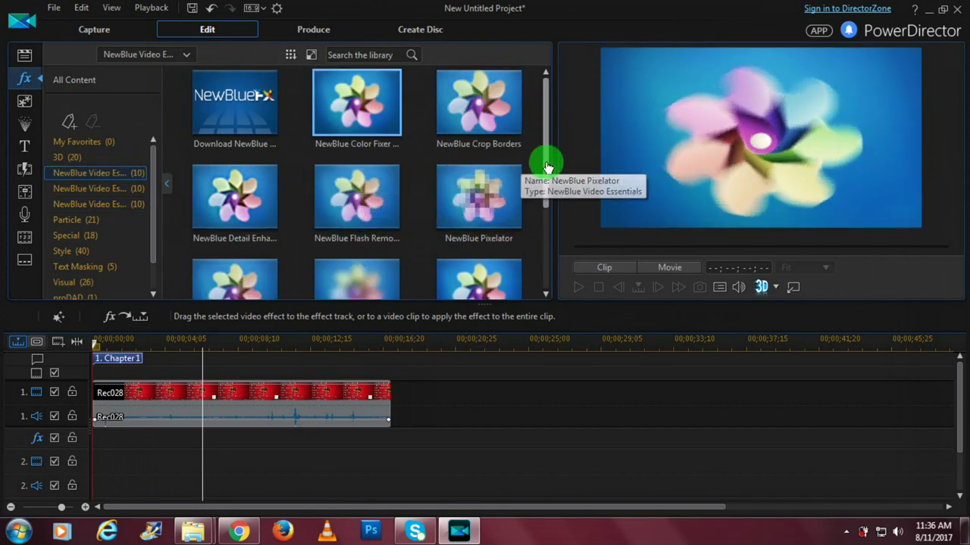
left_click_drag(545, 179, 558, 244)
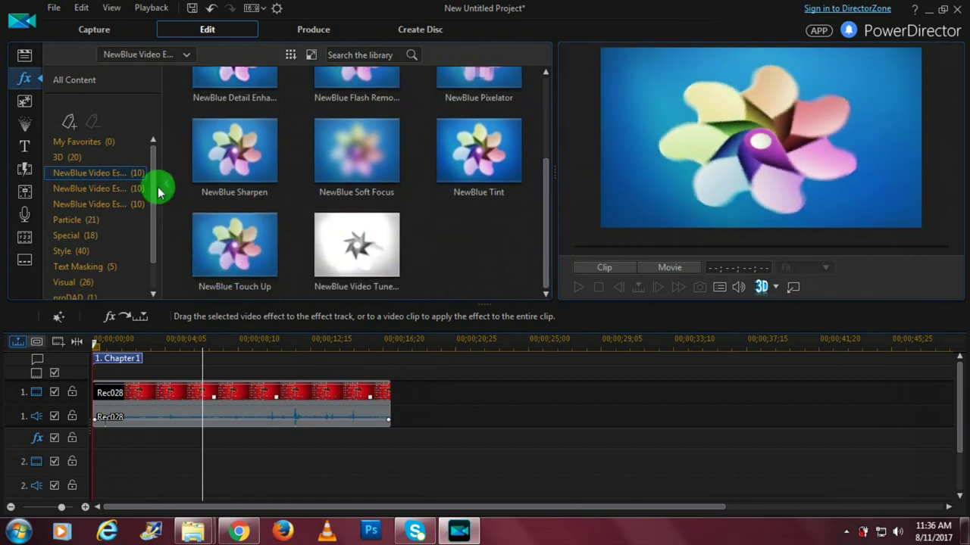
left_click(129, 195)
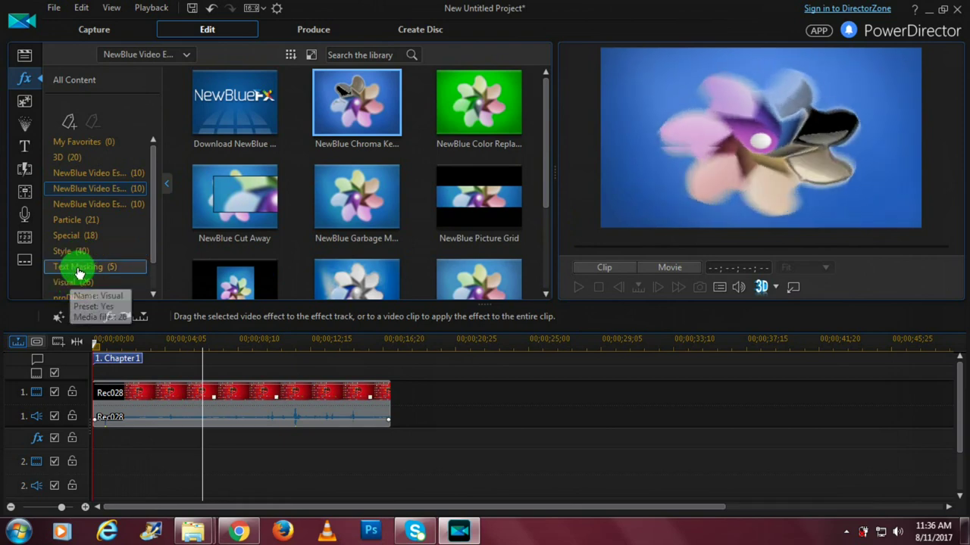
Step: Apply the Lightning effect from the Particle category to the Rec028 clip and preview the movie
left_click(82, 220)
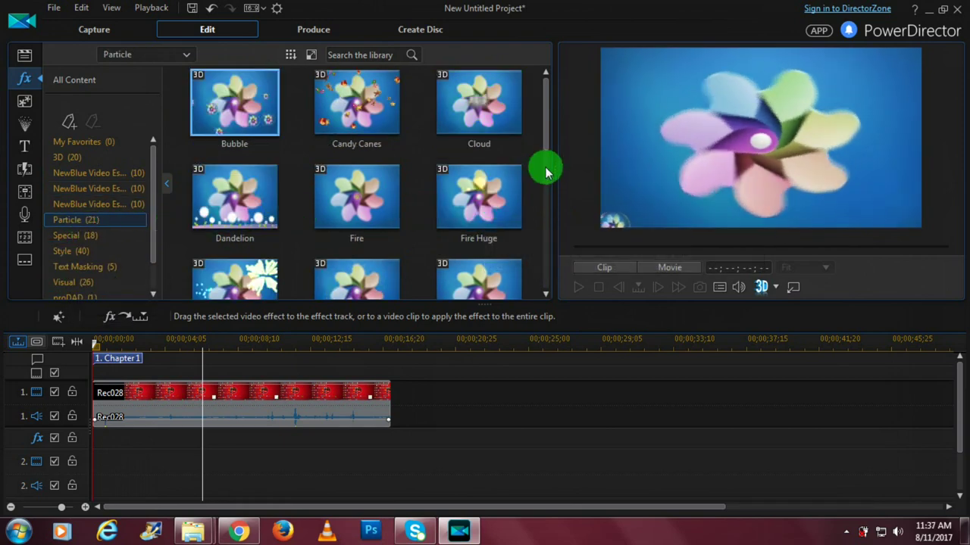
scroll(544, 151, "down", 5)
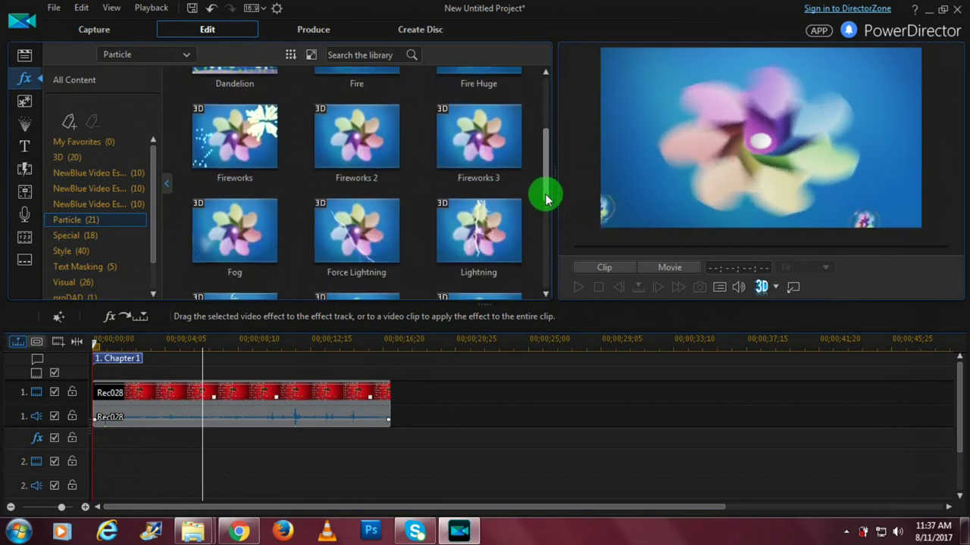
left_click(511, 179)
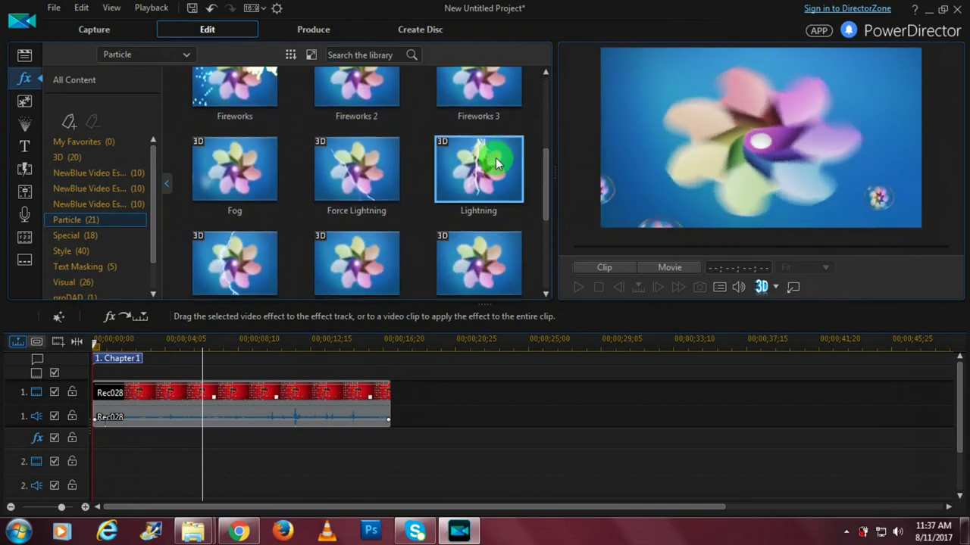
left_click_drag(497, 163, 249, 392)
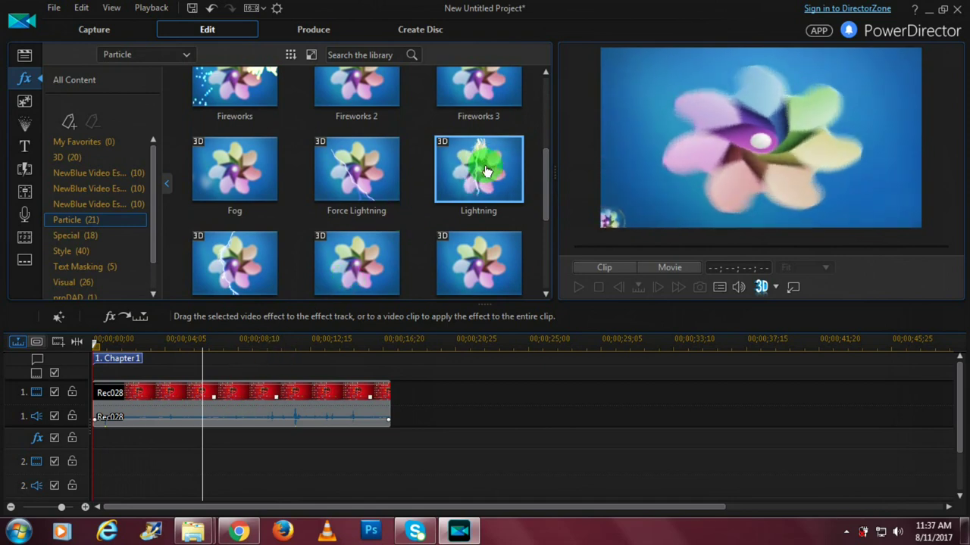
left_click_drag(485, 158, 189, 401)
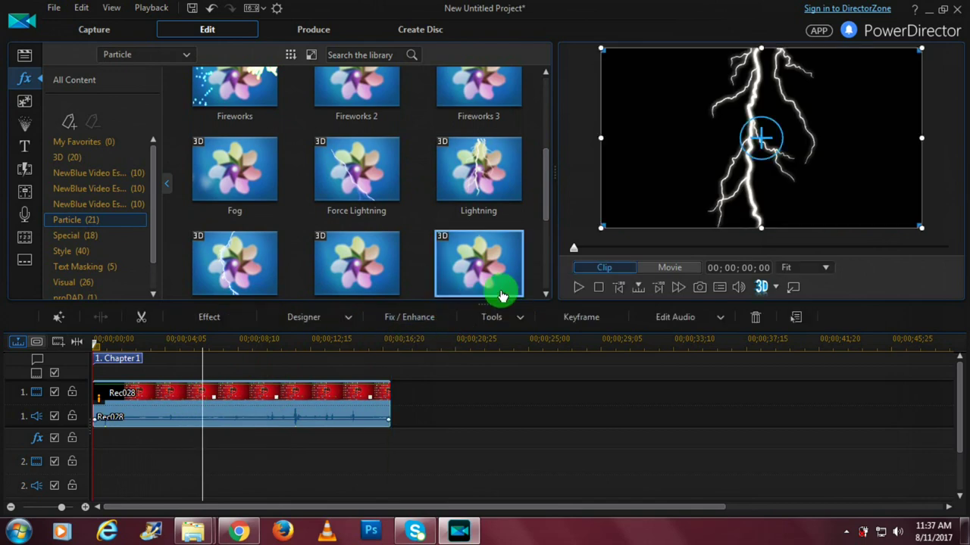
left_click(582, 294)
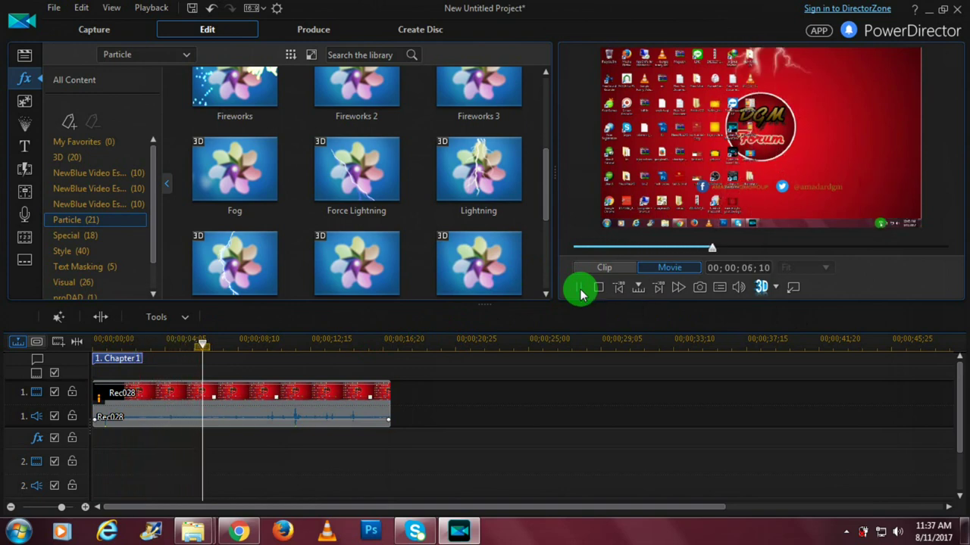
left_click(598, 289)
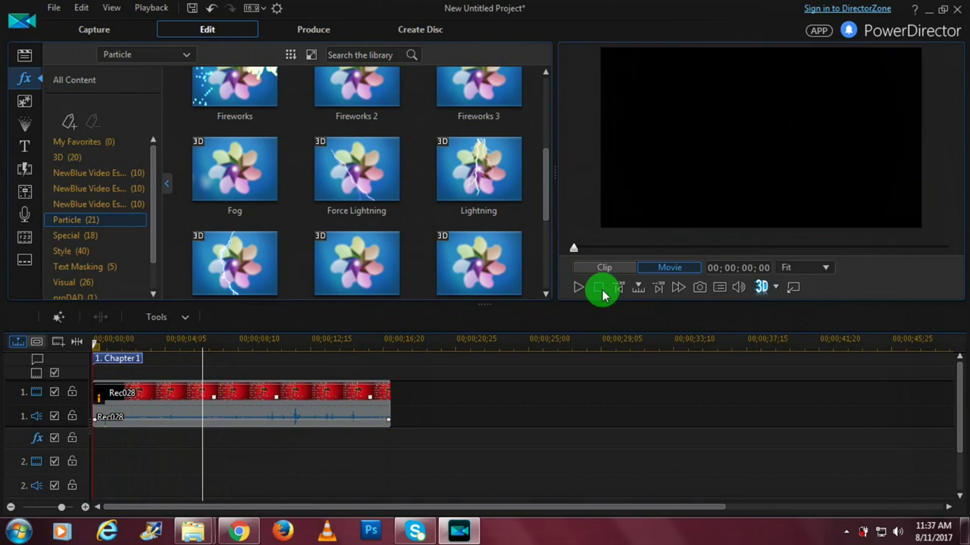
Step: Remove the Rec028 clip from the first video track
left_click(363, 422)
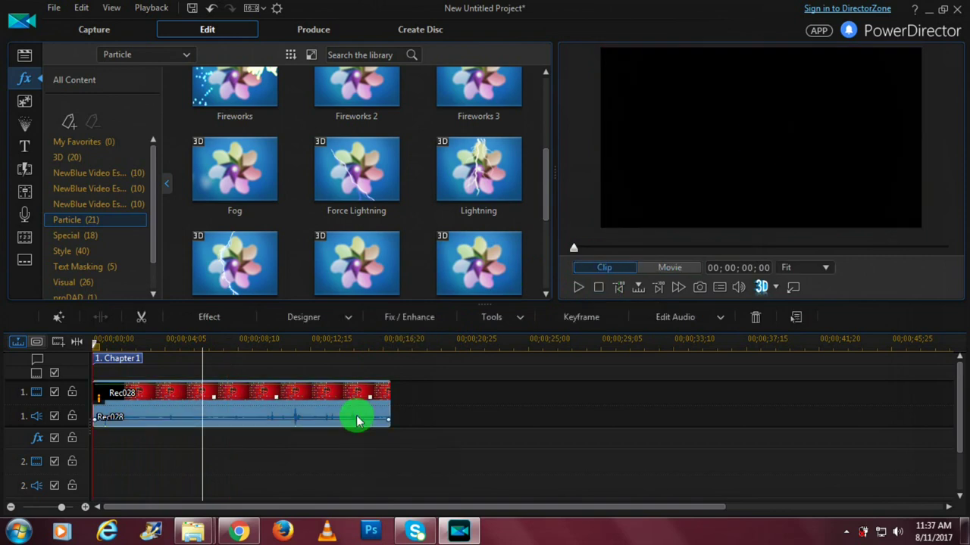
right_click(359, 419)
left_click(397, 117)
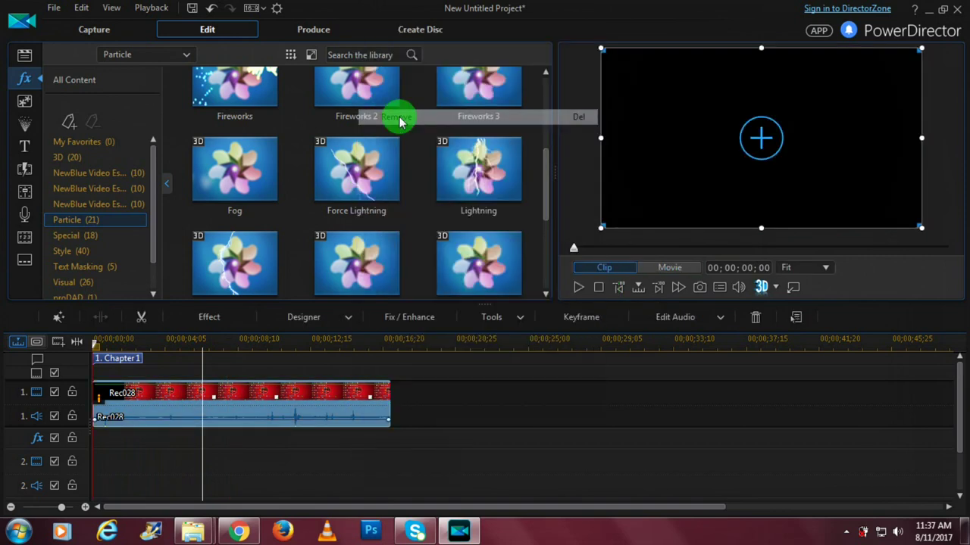
Step: Look at the 3D particle objects, and place the Clover_04 title at the start of the first video track
left_click(27, 125)
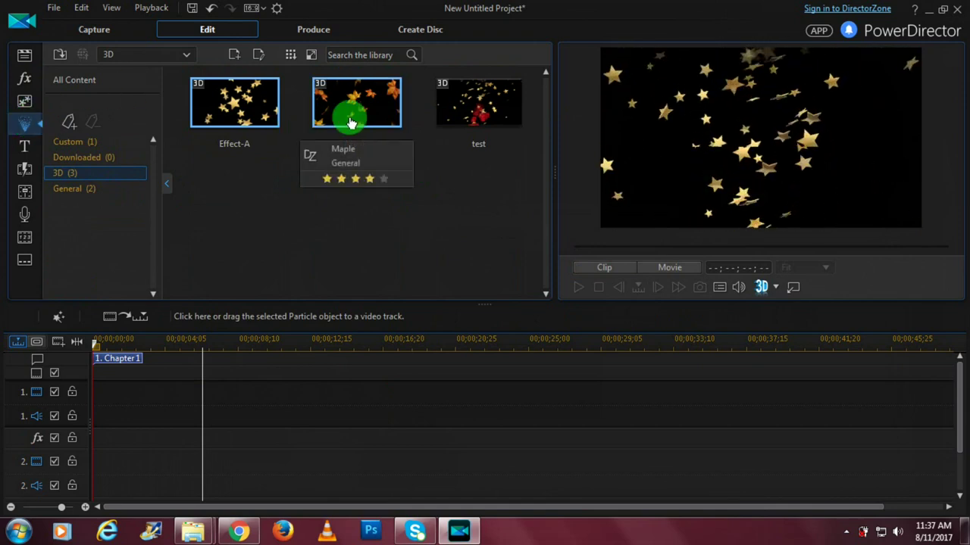
left_click(24, 153)
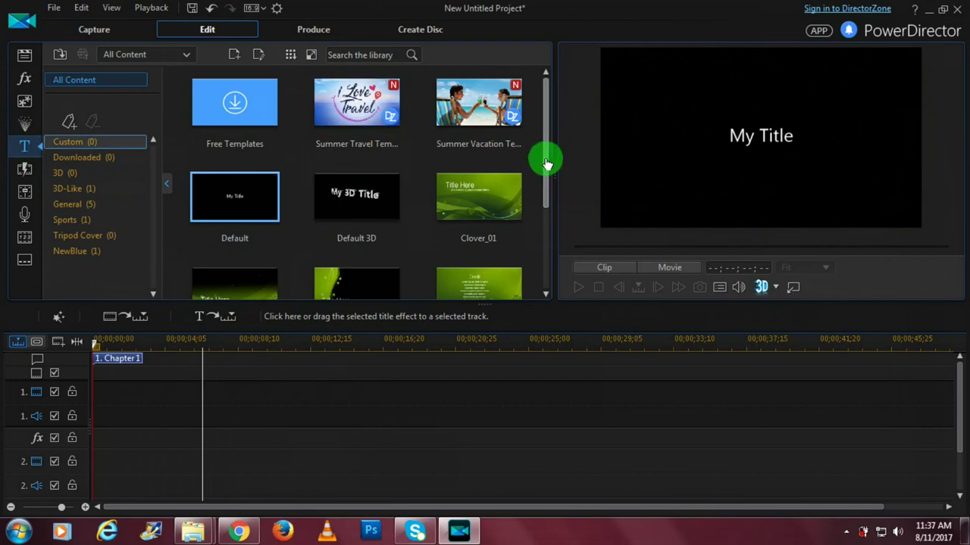
mouse_move(547, 164)
left_mouse_down()
mouse_move(549, 248)
mouse_move(537, 158)
left_mouse_up()
left_click_drag(493, 279, 83, 385)
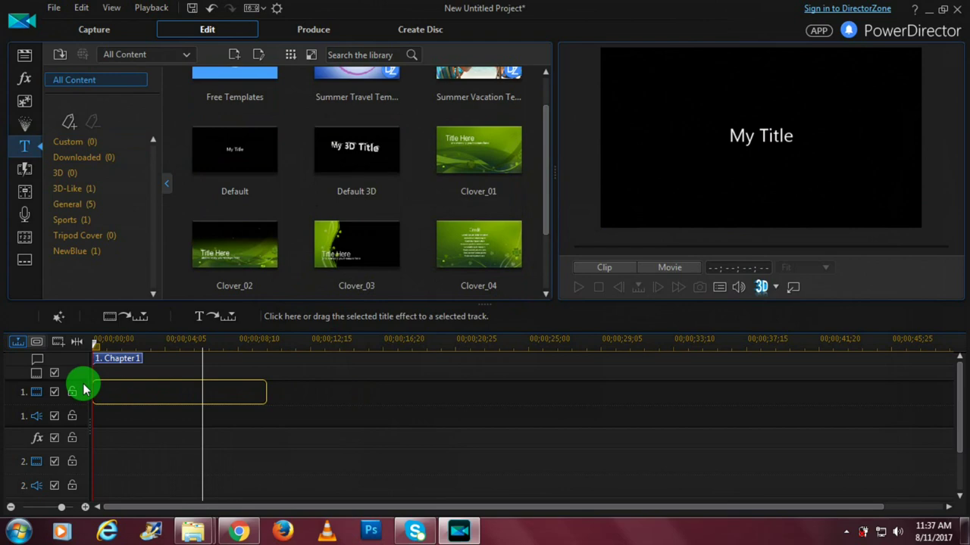
left_click_drag(83, 389, 119, 391)
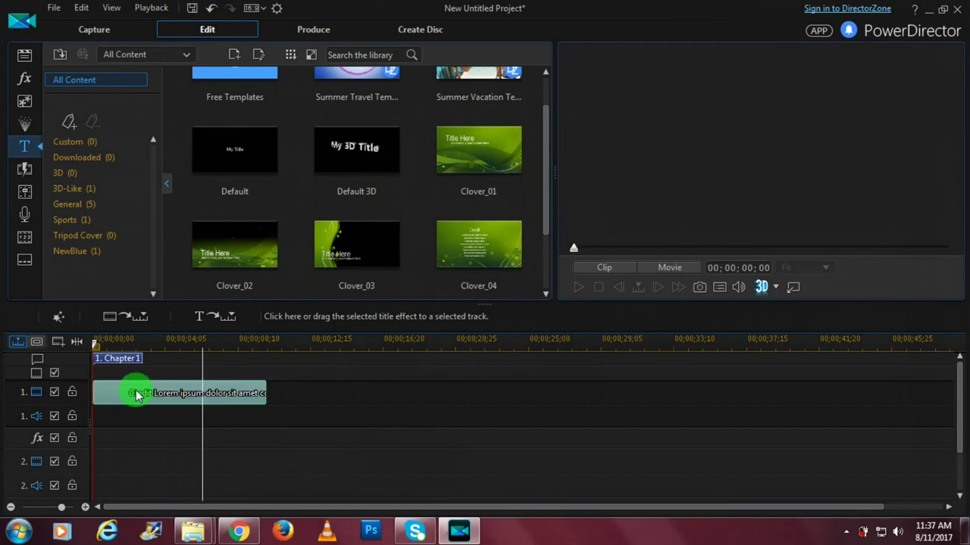
Step: Enlarge the timeline scale for the credit title clip, and preview the title from the start
left_click(137, 394)
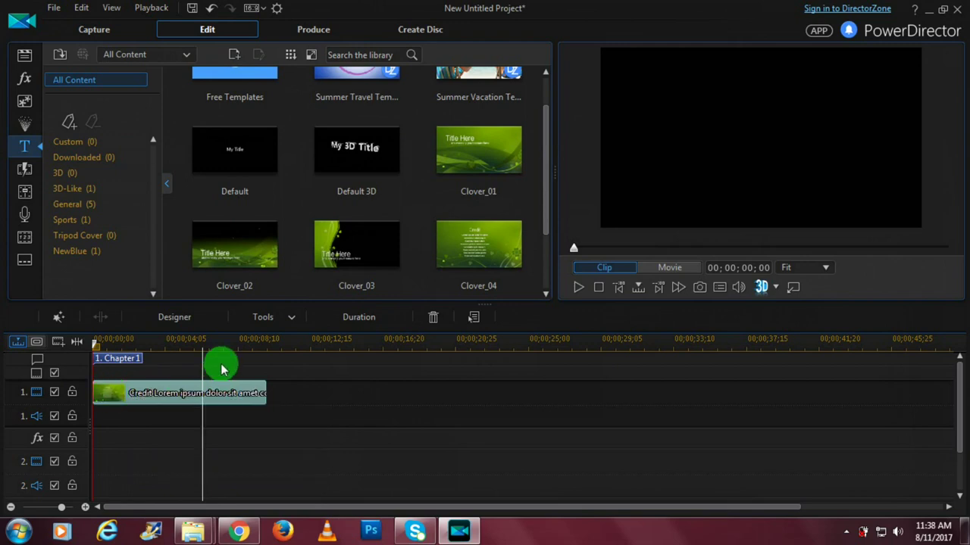
left_click_drag(199, 350, 340, 389)
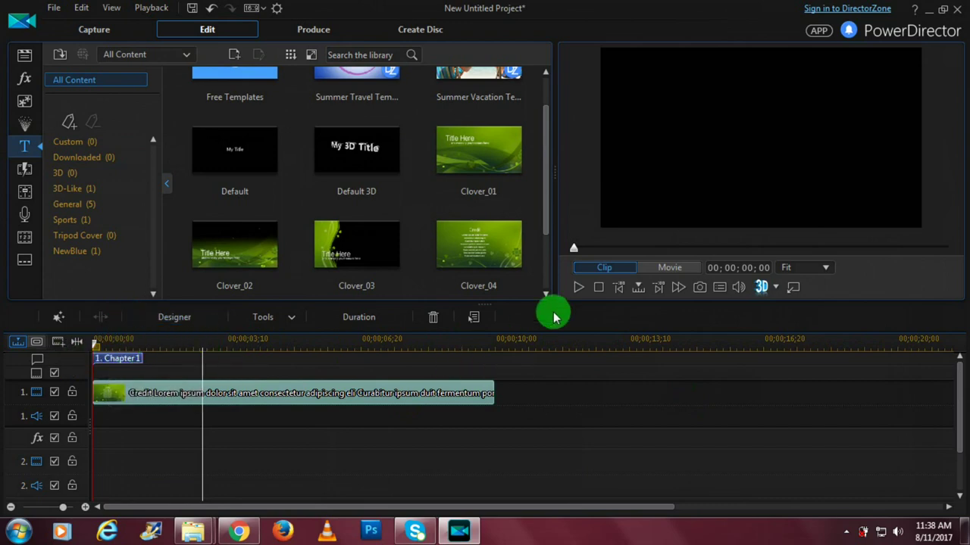
left_click(578, 287)
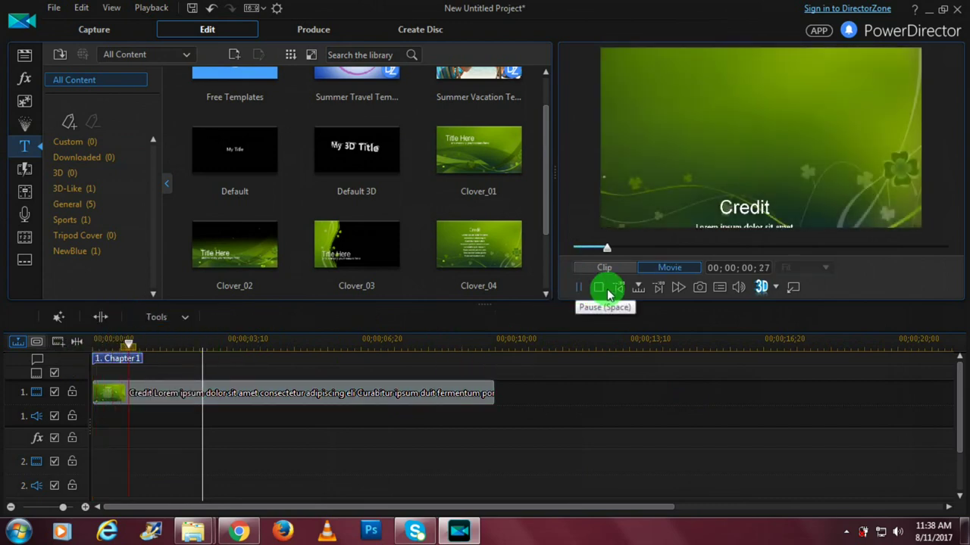
left_click(598, 292)
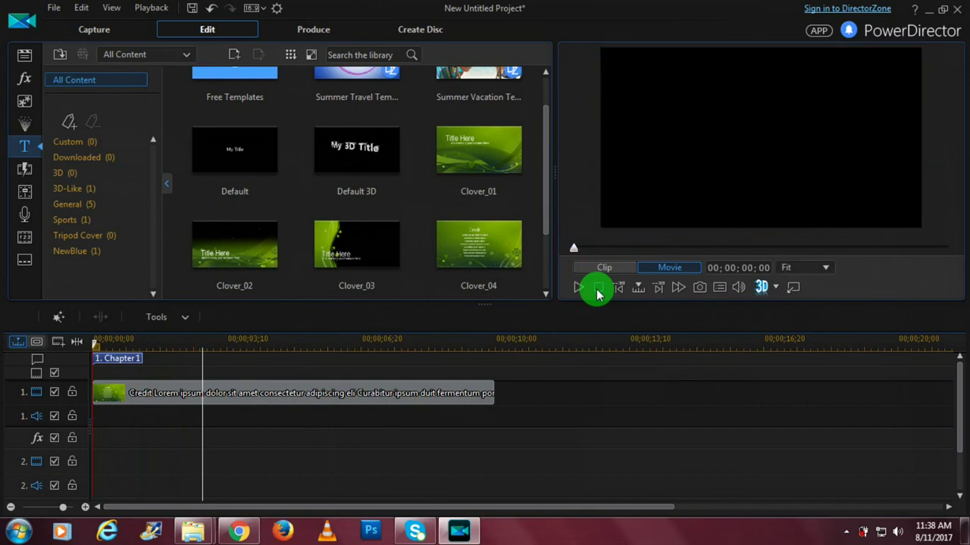
Step: Open the credit title in the Title Designer, select its text block, and close the designer without editing
left_click(111, 398)
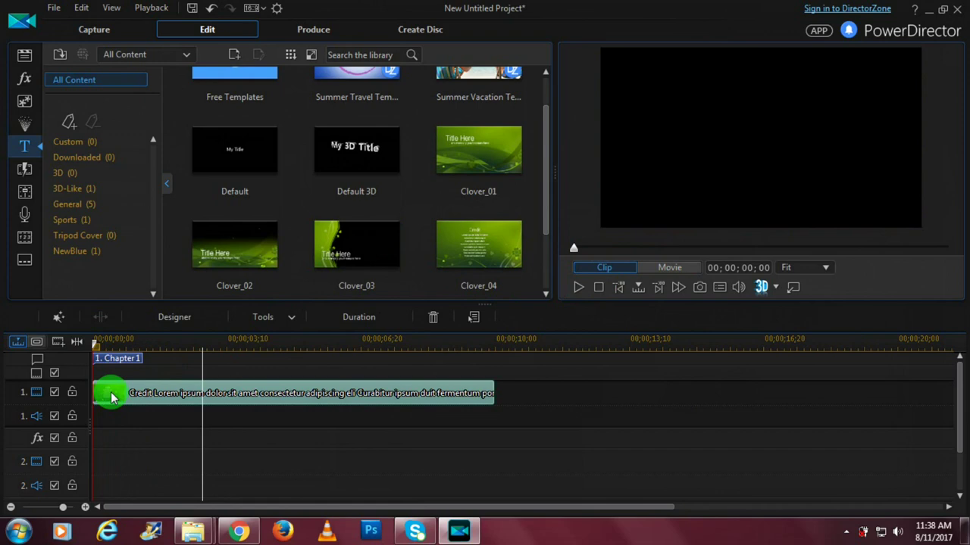
double_click(112, 398)
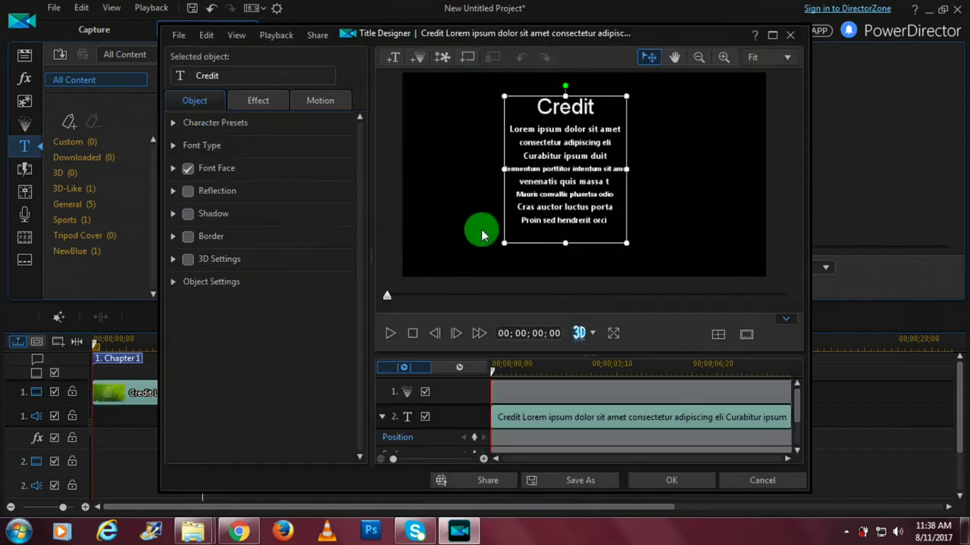
double_click(562, 186)
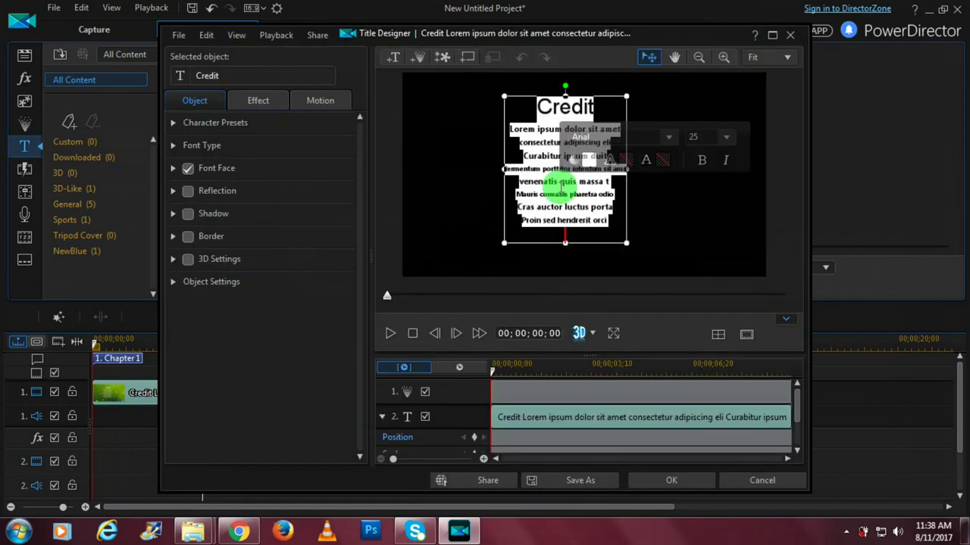
left_click(791, 36)
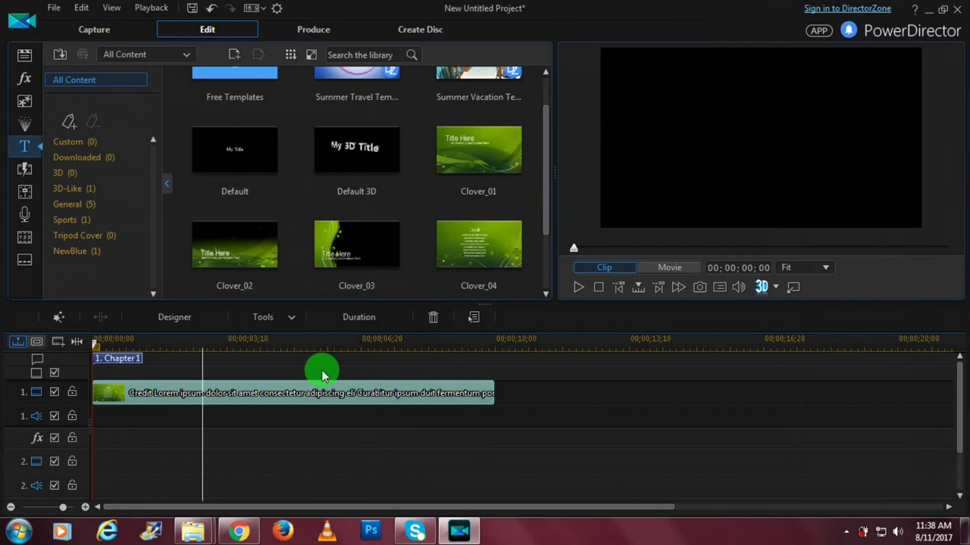
Step: Show the transition library, and remove the credit title clip from the first video track
left_click(24, 175)
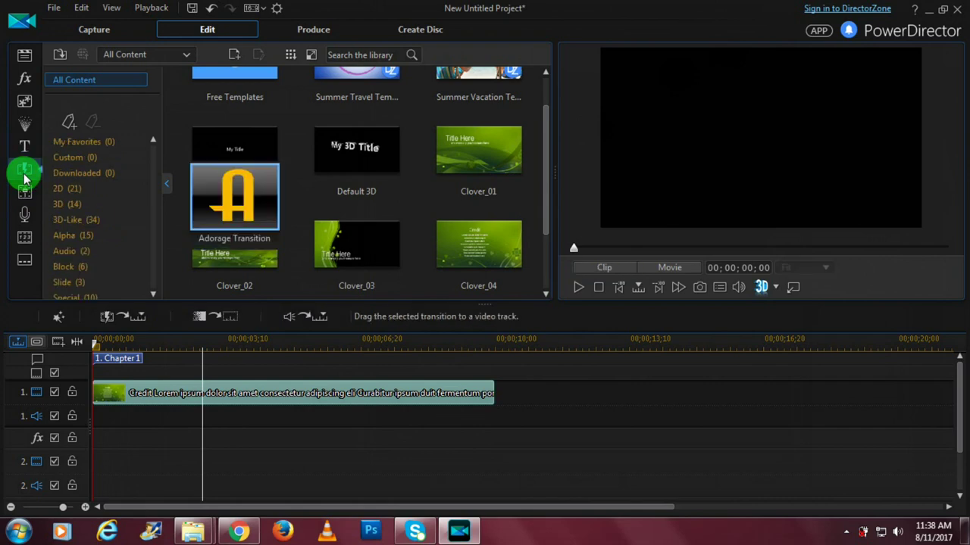
right_click(171, 402)
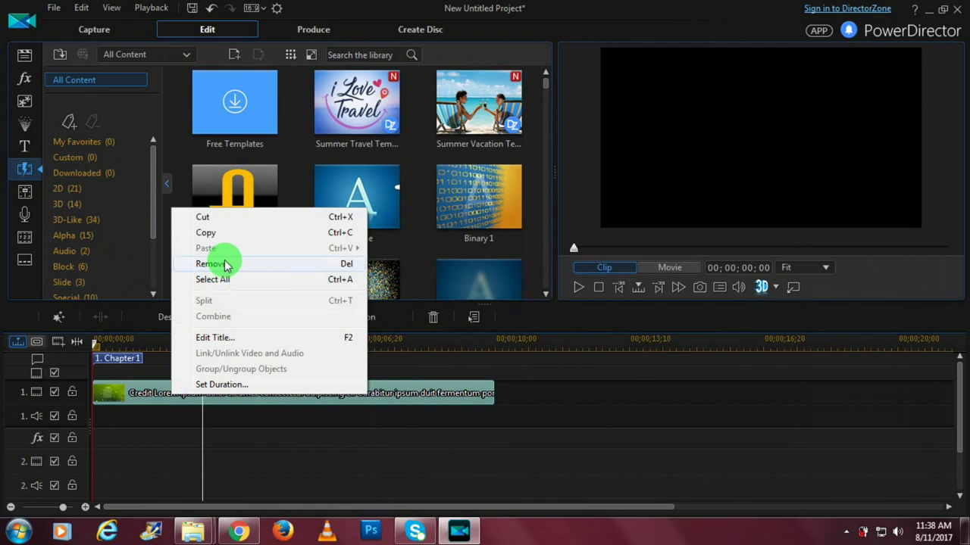
left_click(210, 263)
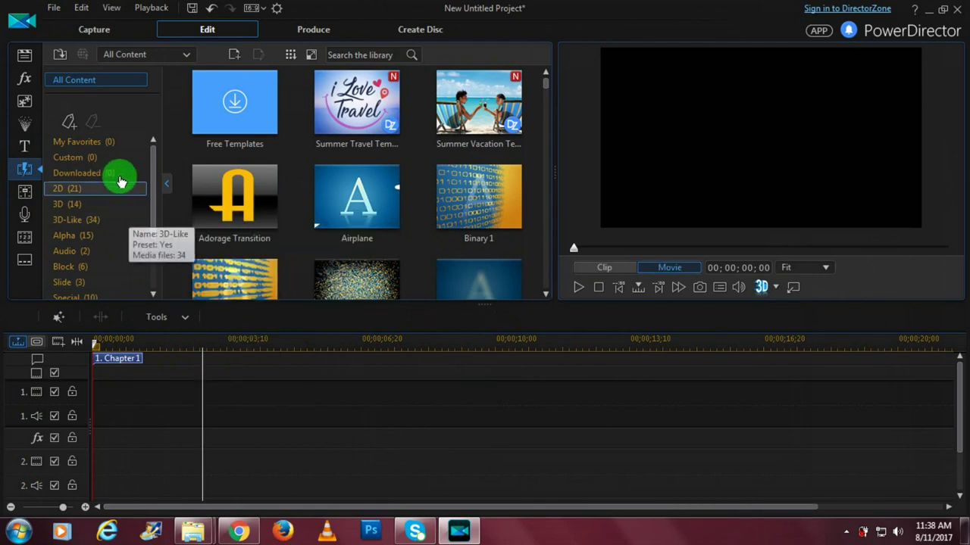
Step: Place the images 1 (1).jpg and 1 (3).jpg one after the other on the first video track, and preview the sequence
left_click(23, 53)
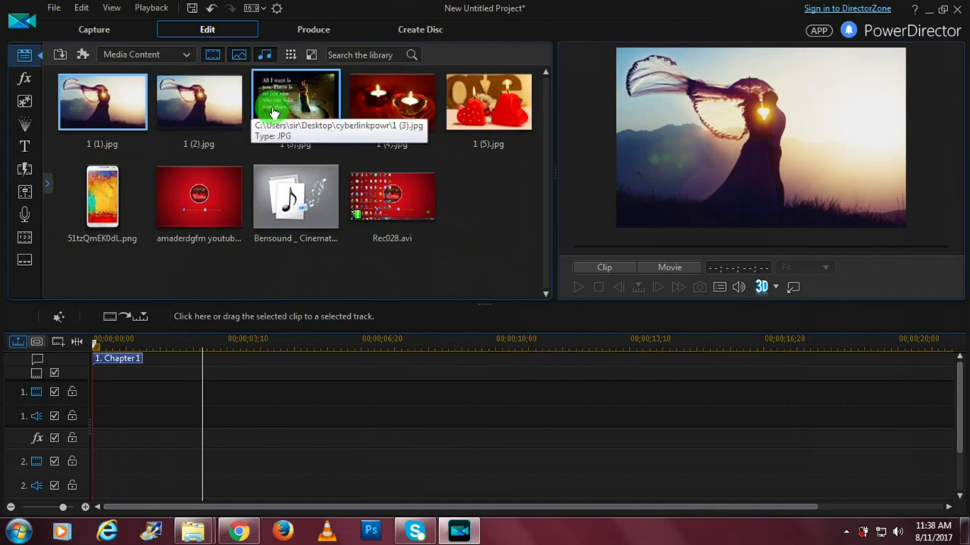
left_click_drag(295, 103, 124, 391)
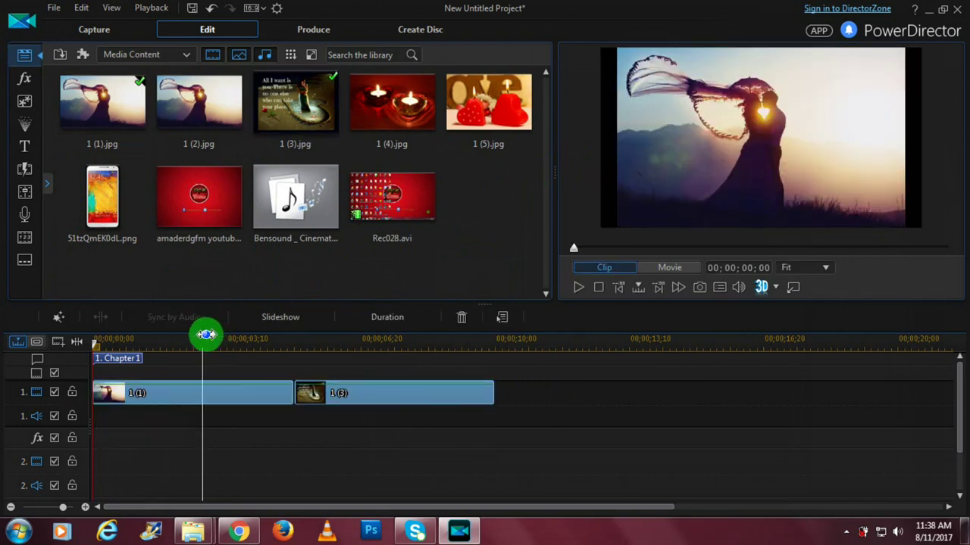
left_click(578, 291)
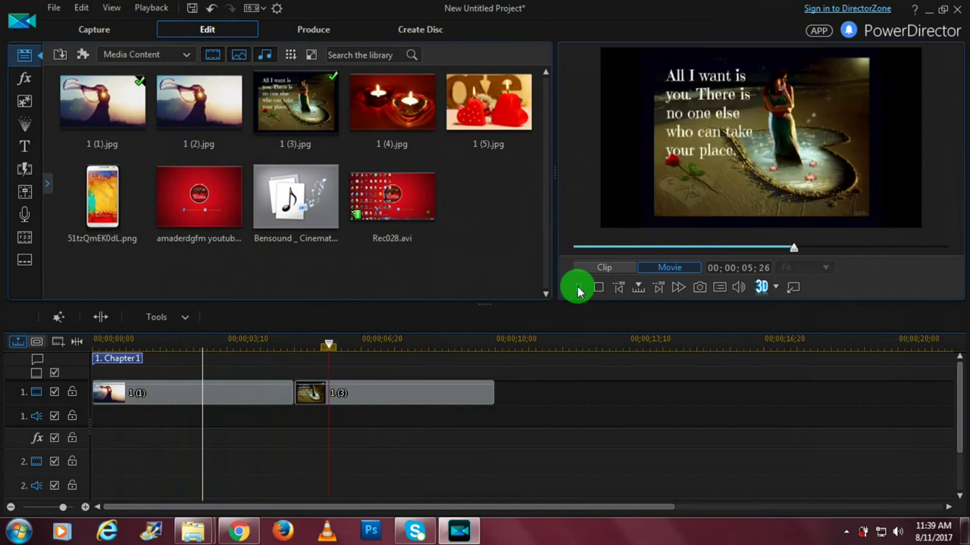
left_click(597, 289)
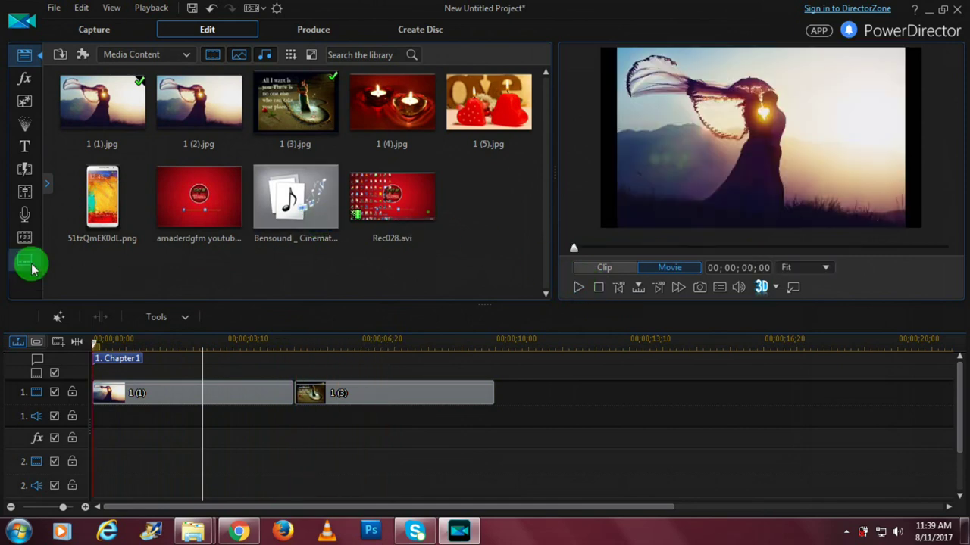
Step: Apply the Burning transition between the 1 (1) and 1 (3) image clips, and preview it
left_click(32, 195)
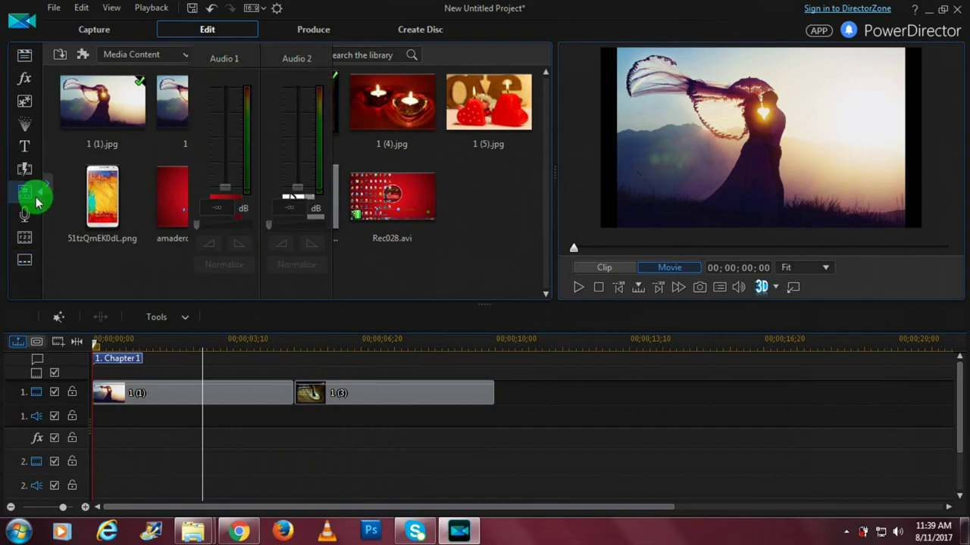
left_click(23, 173)
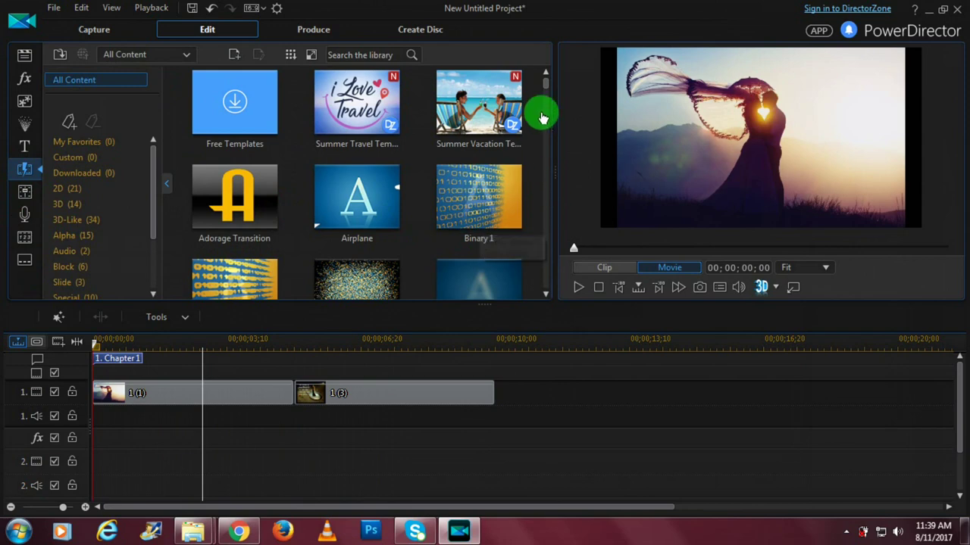
left_click_drag(546, 78, 547, 108)
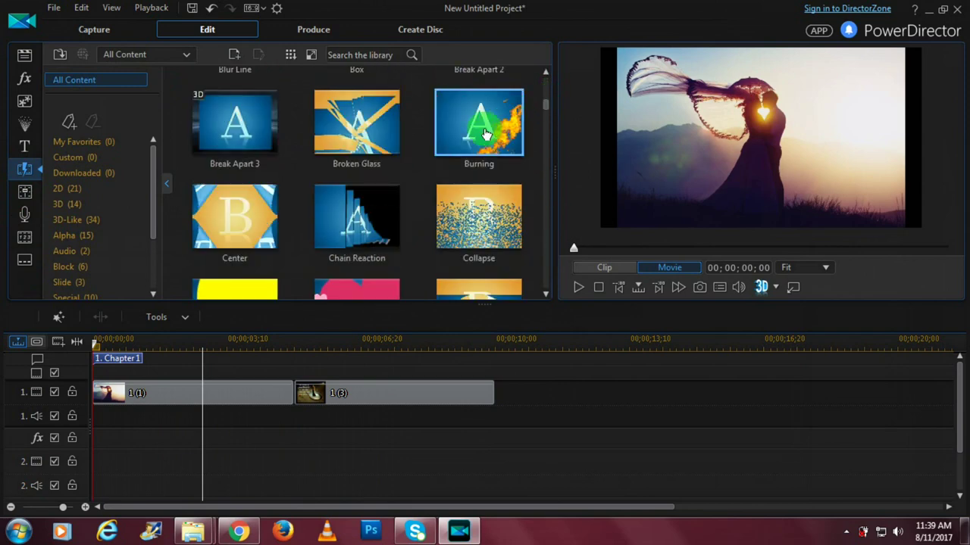
mouse_move(444, 121)
left_mouse_down()
mouse_move(450, 147)
mouse_move(311, 403)
mouse_move(297, 408)
left_mouse_up()
left_click(235, 388)
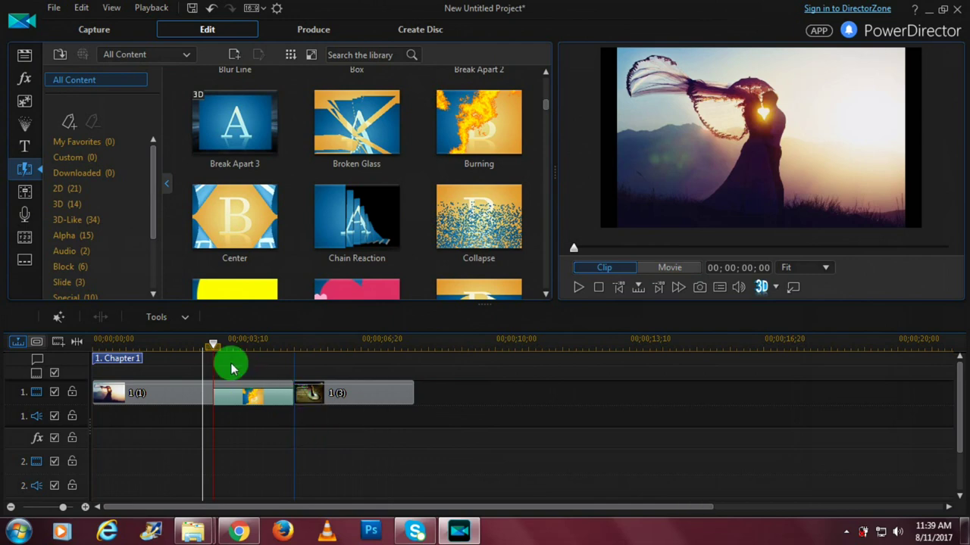
left_click(574, 294)
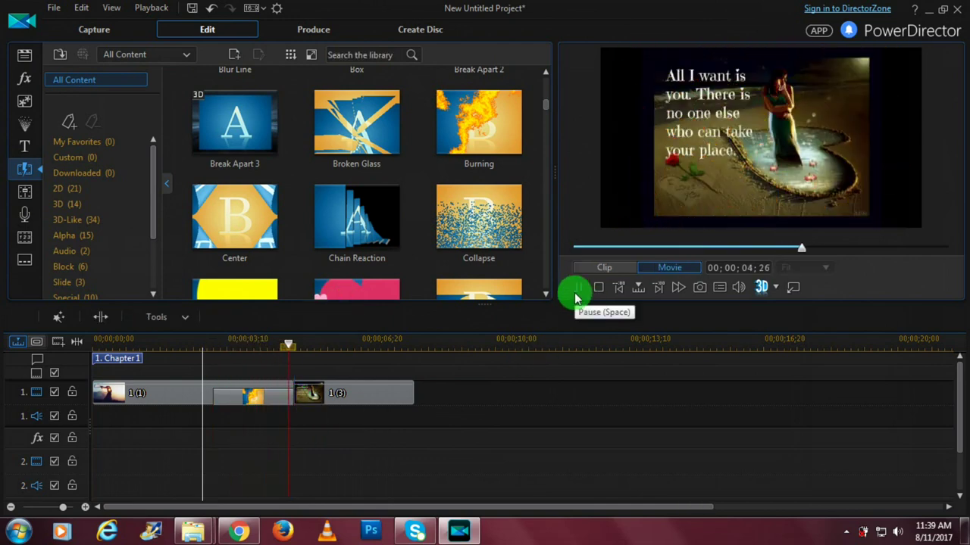
left_click(597, 292)
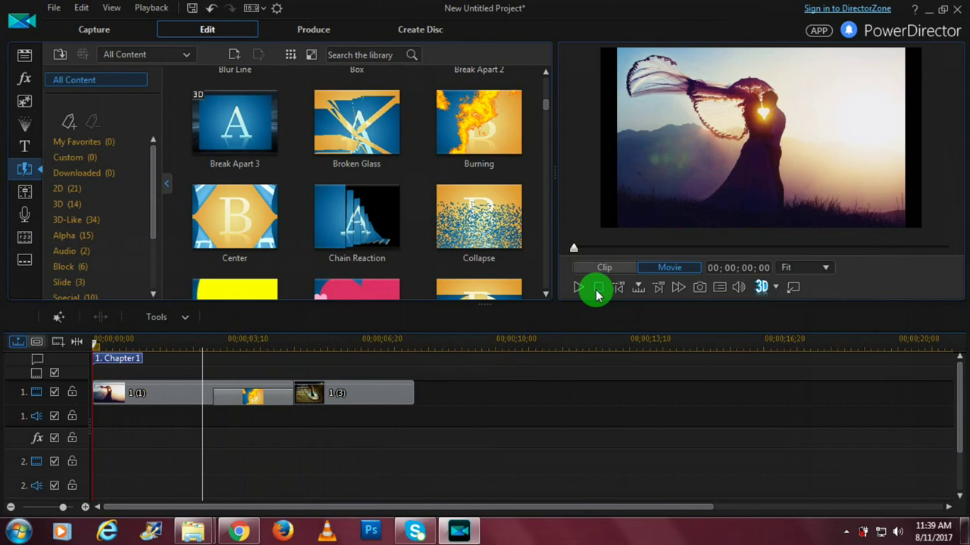
Step: Show the audio mixing controls, and remove both image clips from the first video track
left_click(30, 202)
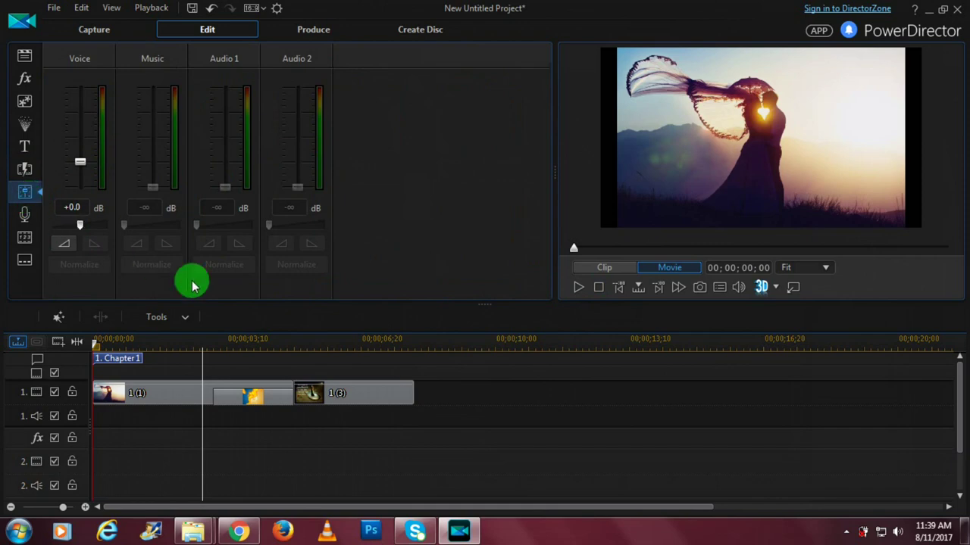
left_click(300, 400)
right_click(300, 400)
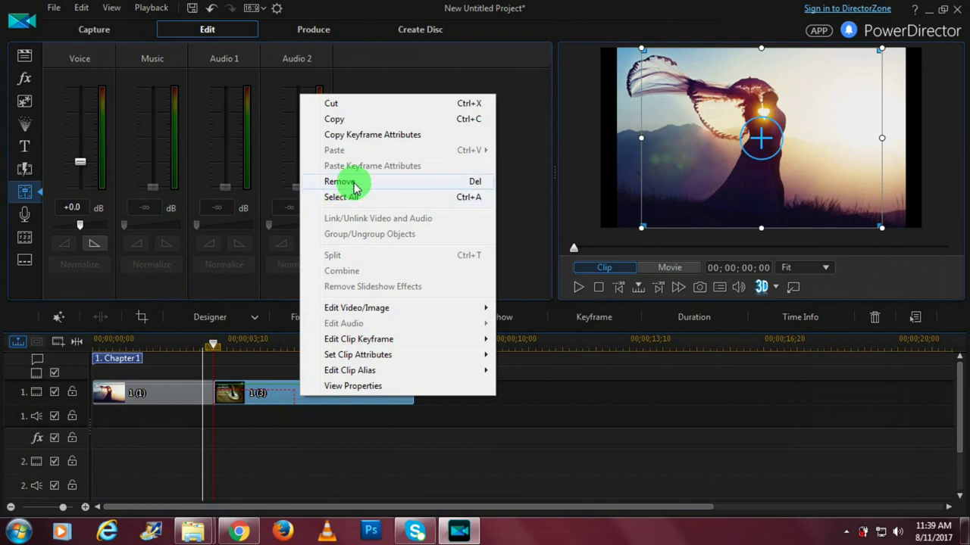
left_click(347, 183)
right_click(234, 392)
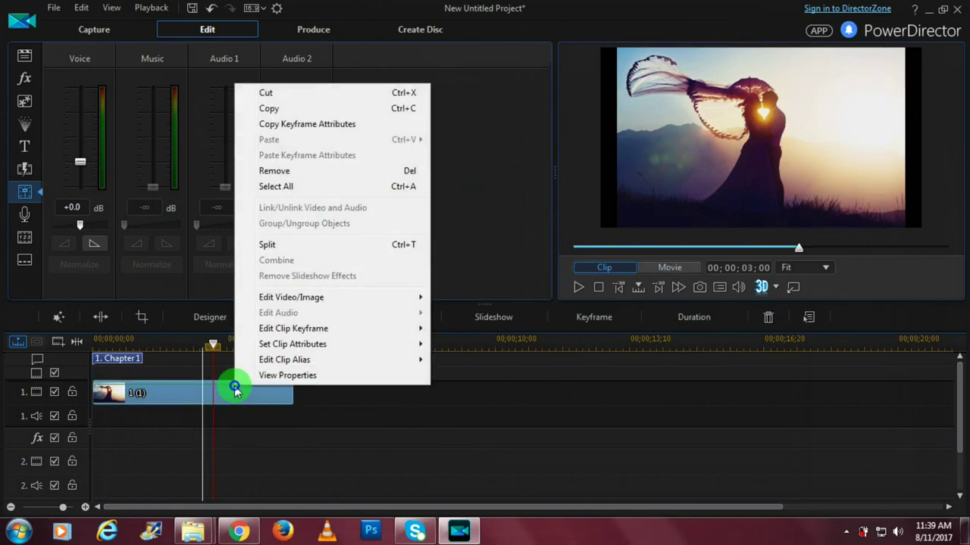
left_click(277, 171)
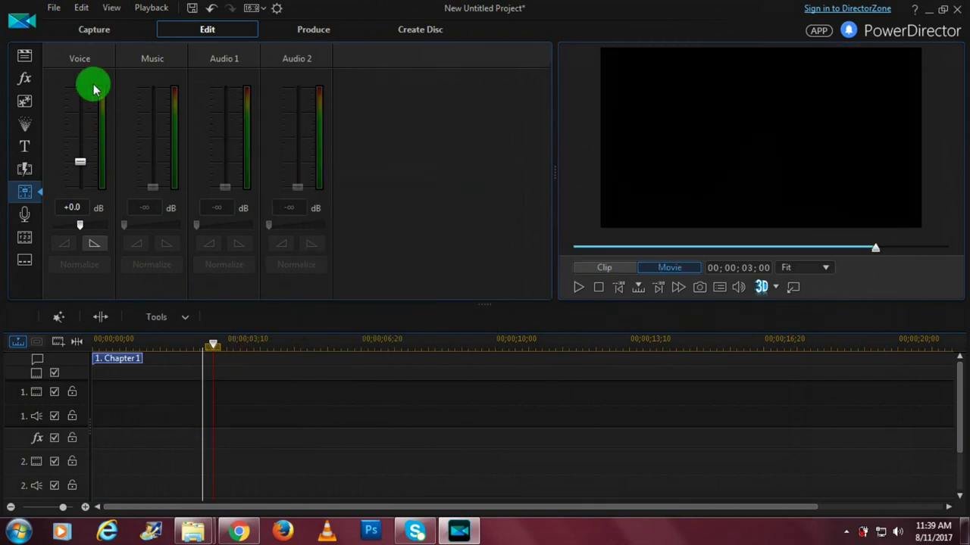
Step: Place Rec028.avi at the start of the first track despite the frame rate conflict, and return the playhead to the beginning
left_click(25, 53)
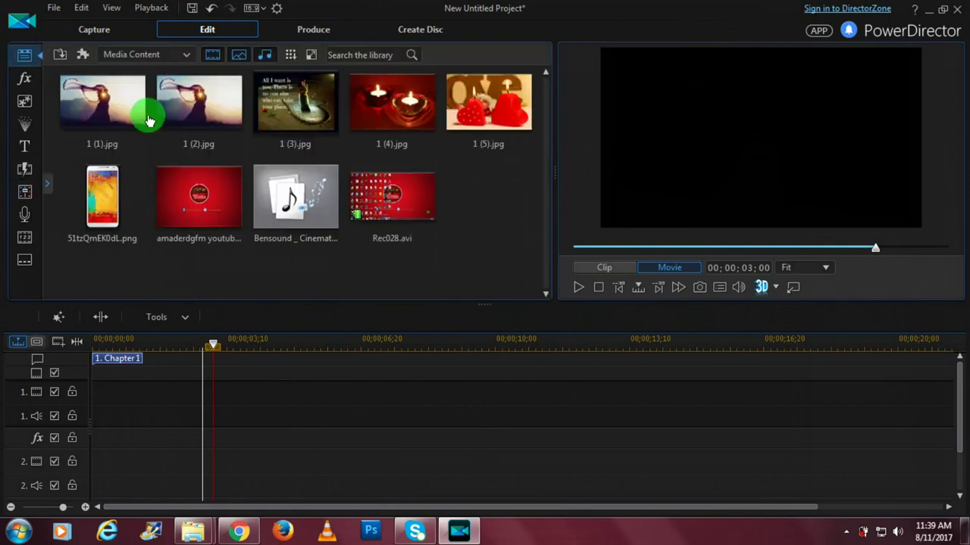
left_click_drag(407, 215, 88, 412)
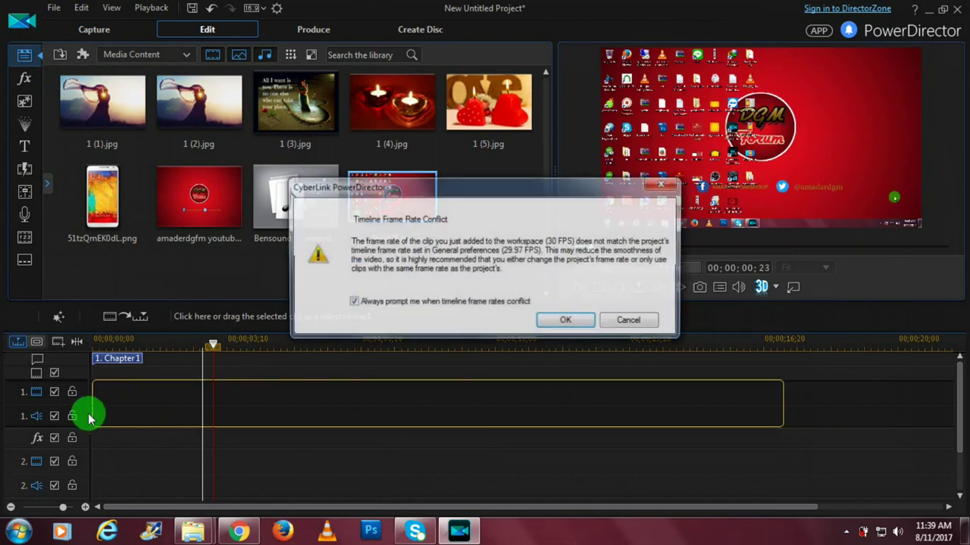
left_click(566, 322)
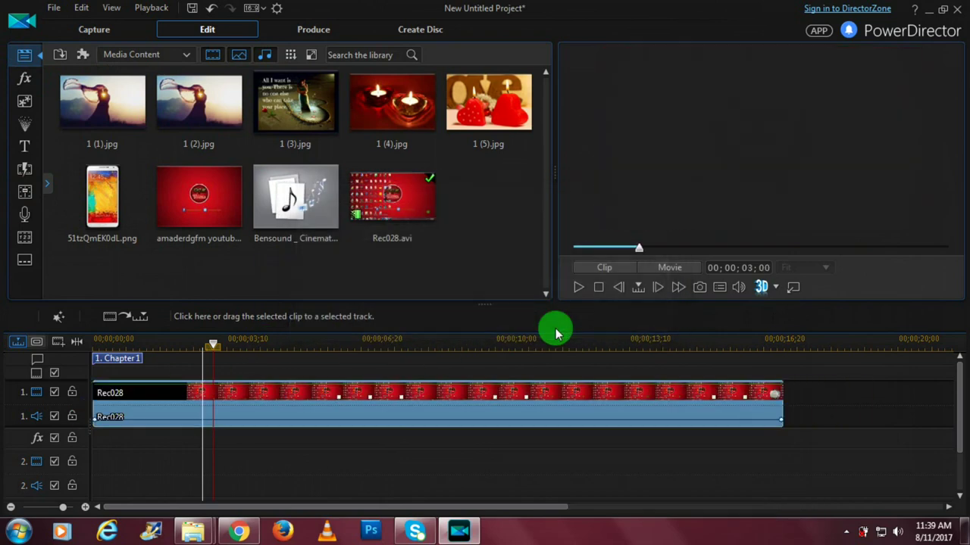
left_click_drag(203, 346, 79, 346)
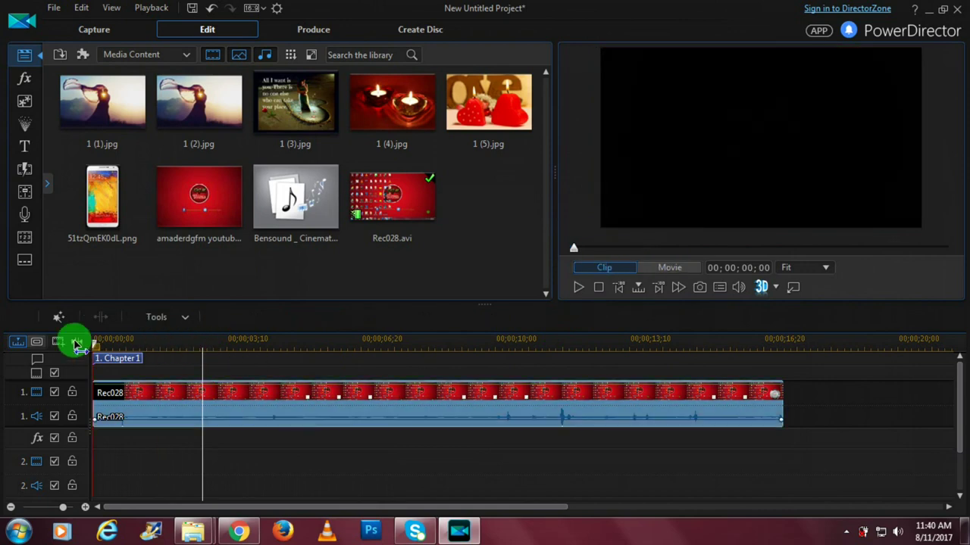
Step: Raise the Audio 1 level of the Rec028 clip to +7.7 dB in the audio mixing controls
left_click(23, 203)
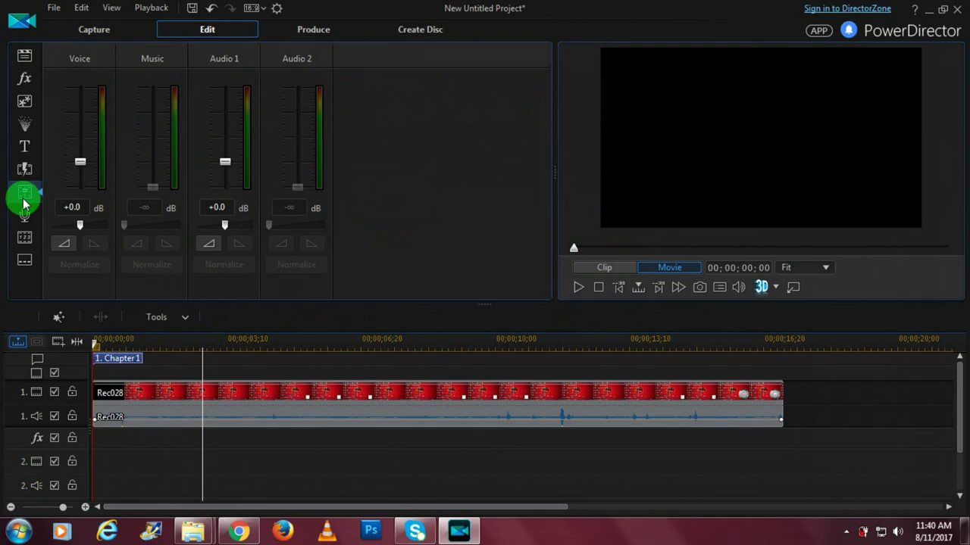
left_click(231, 392)
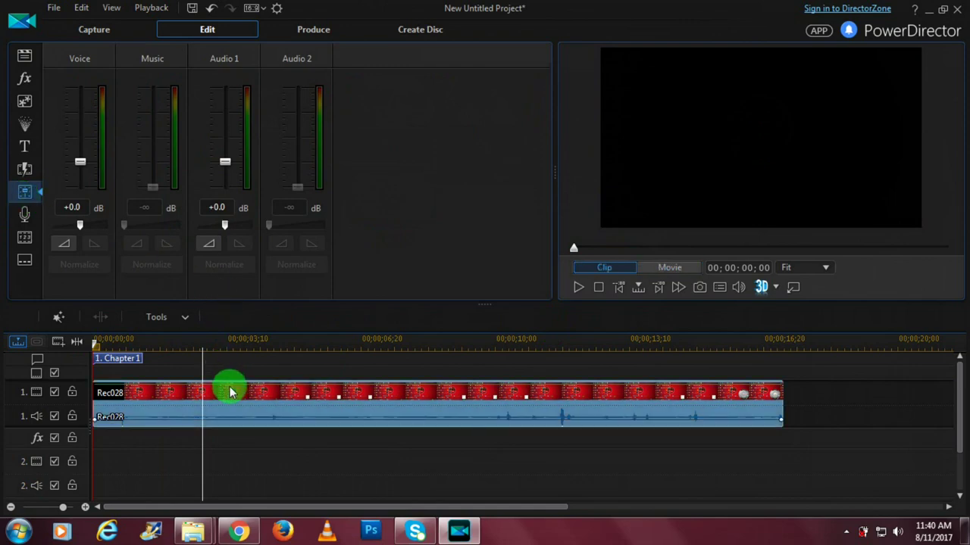
left_click_drag(225, 162, 230, 124)
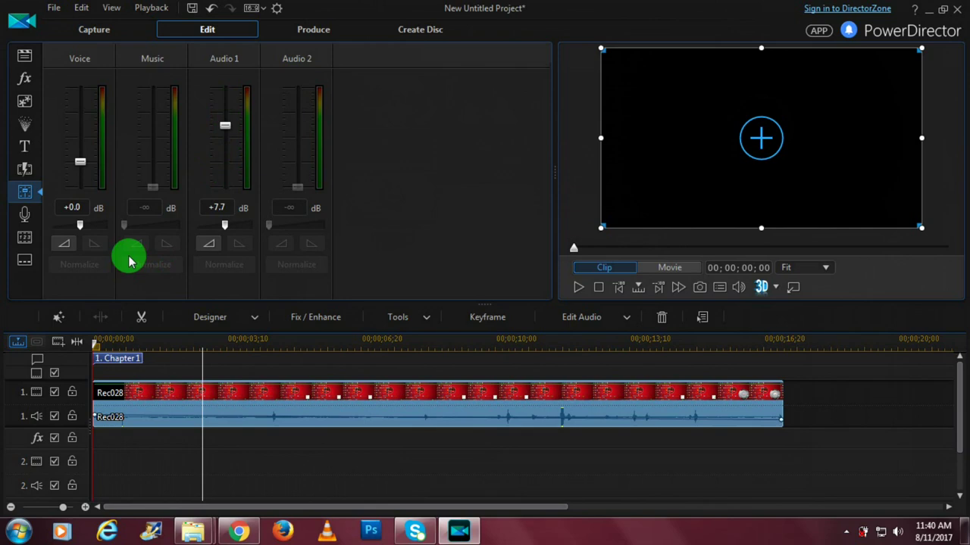
Step: Look at the voice-over recording settings, and remove the Rec028 clip with its audio from the timeline
left_click(25, 220)
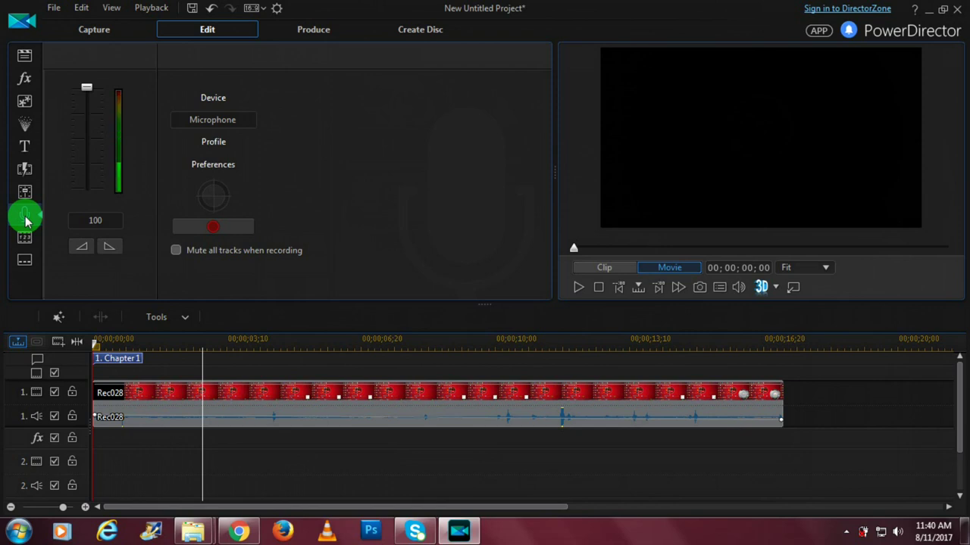
left_click(25, 59)
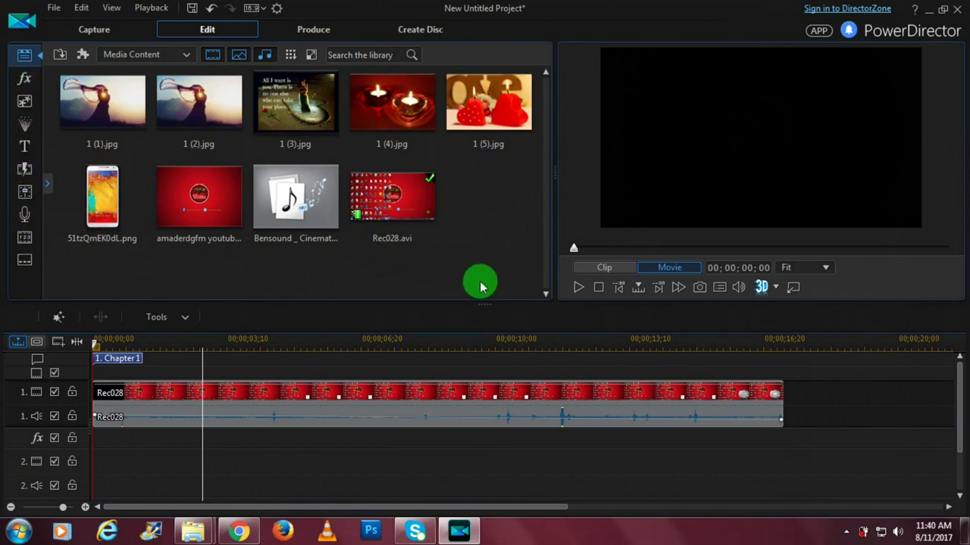
left_click(465, 393)
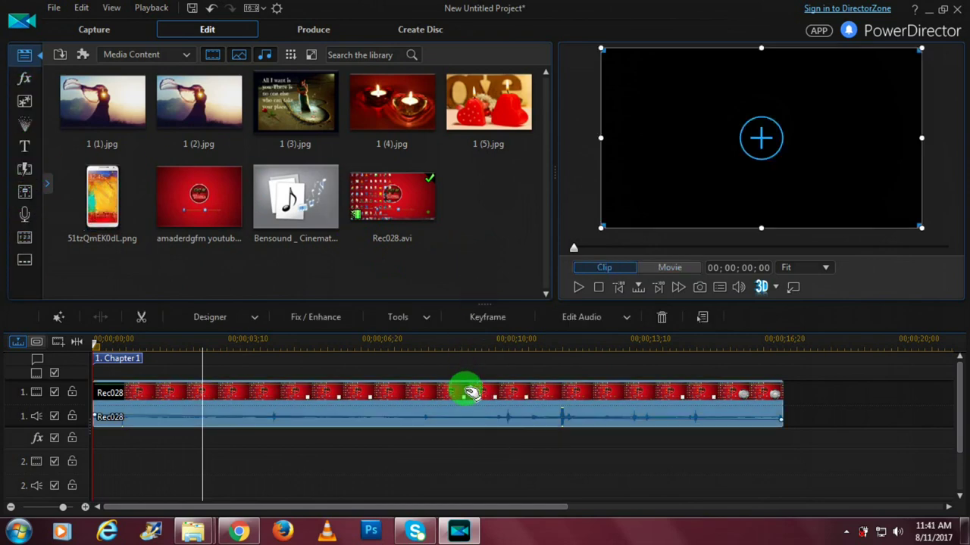
right_click(470, 393)
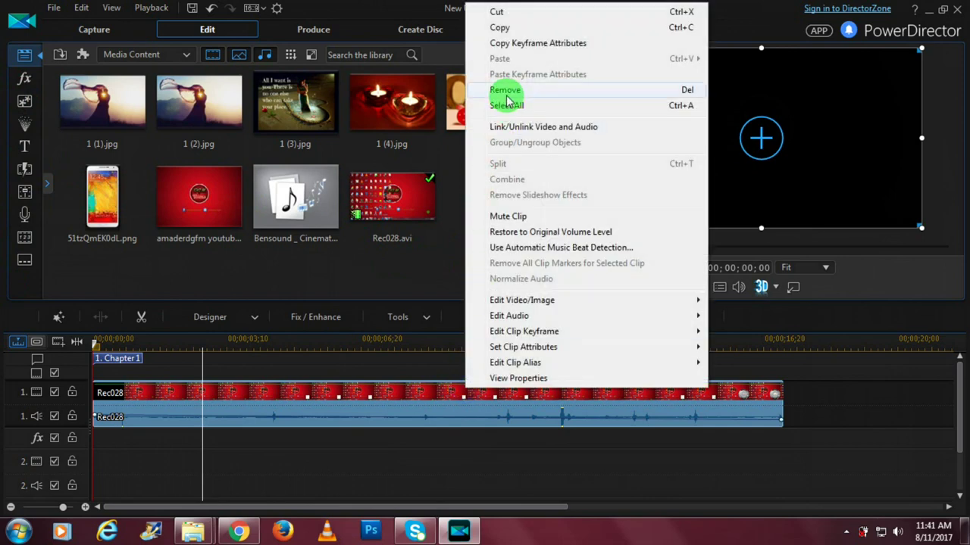
left_click(506, 94)
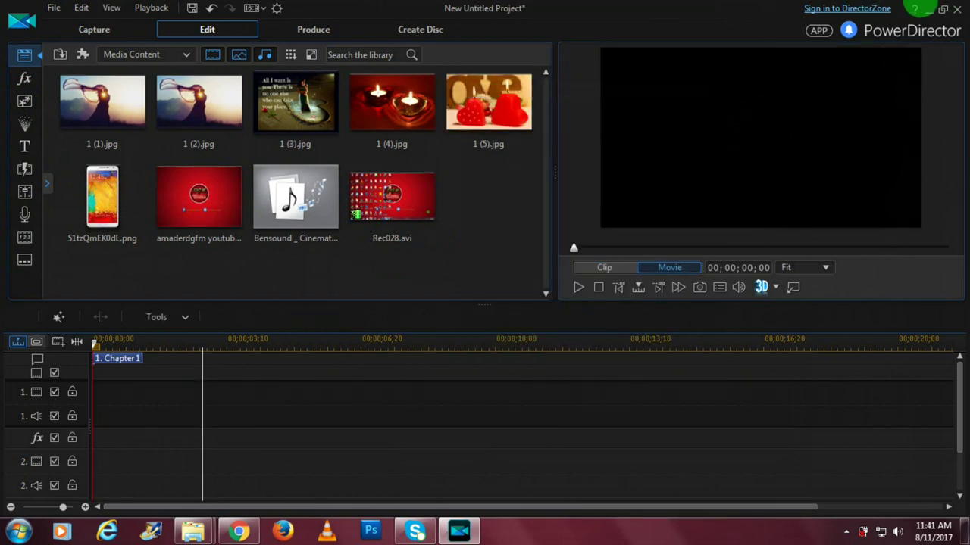
Step: Preview the image 1 (3).jpg from the library, and place Rec028.avi at the start of the first track, accepting the frame rate conflict
left_click(283, 127)
left_click_drag(282, 128, 833, 134)
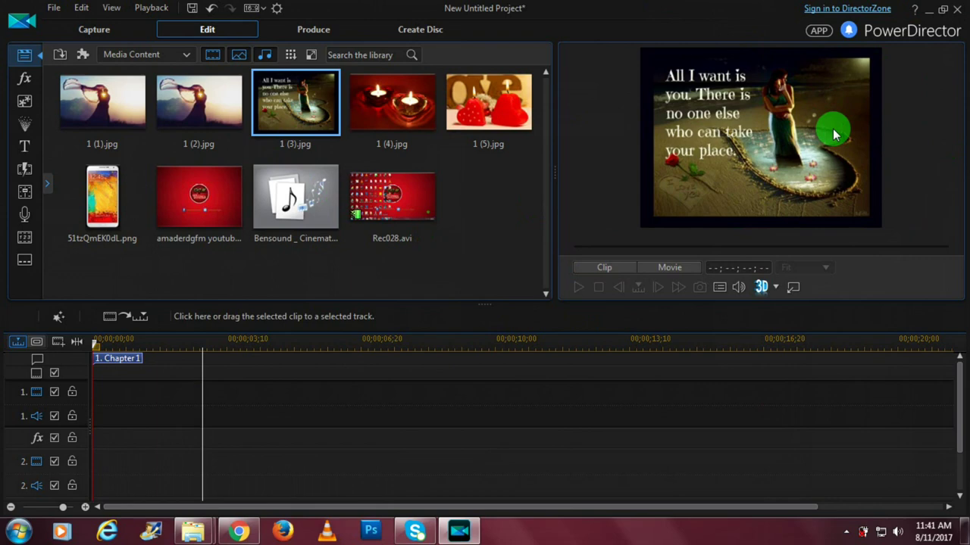
left_click_drag(833, 135, 581, 177)
left_click_drag(392, 194, 71, 424)
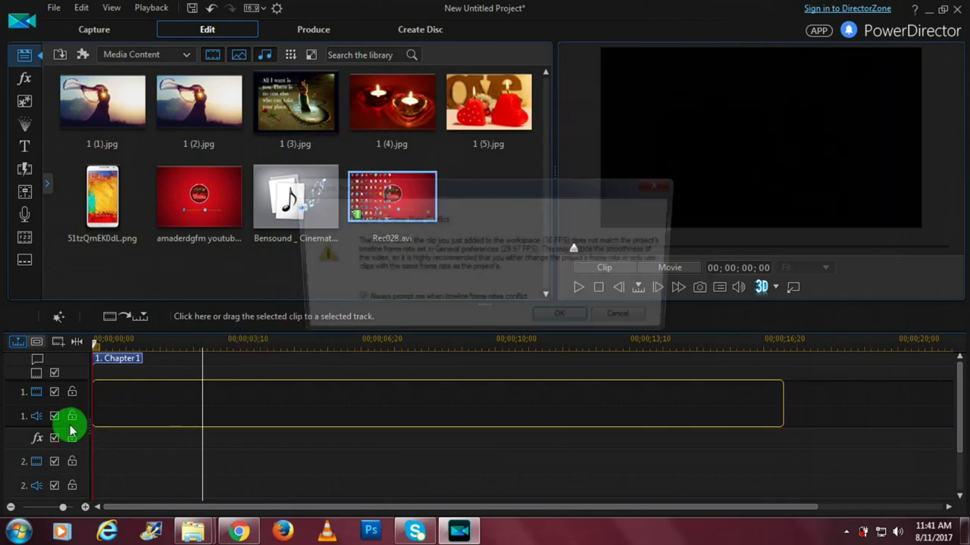
left_click(560, 324)
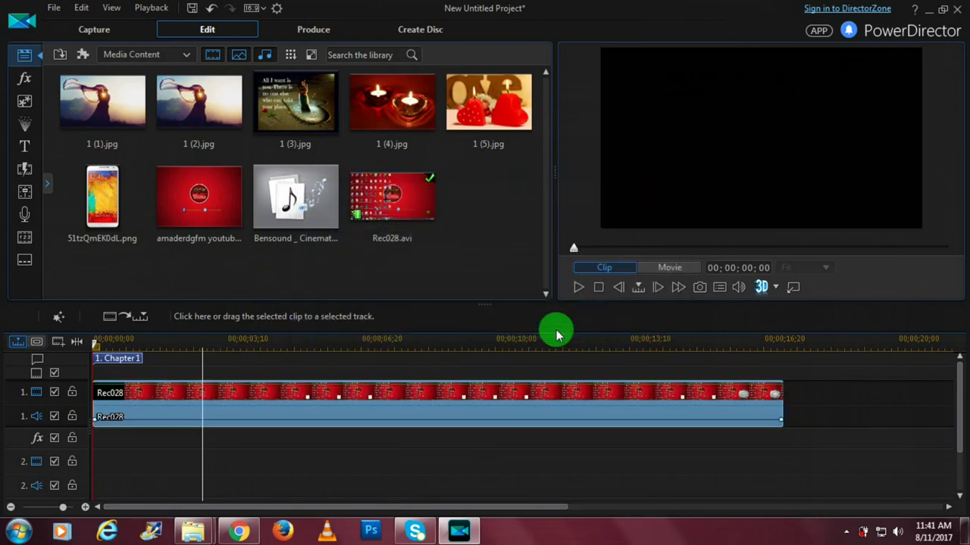
Step: Move the playhead to 00;00;04;14, and enlarge the Rec028 clip slightly past the frame edge in the preview
left_click_drag(707, 179, 97, 356)
left_click_drag(202, 357, 276, 363)
left_click(287, 393)
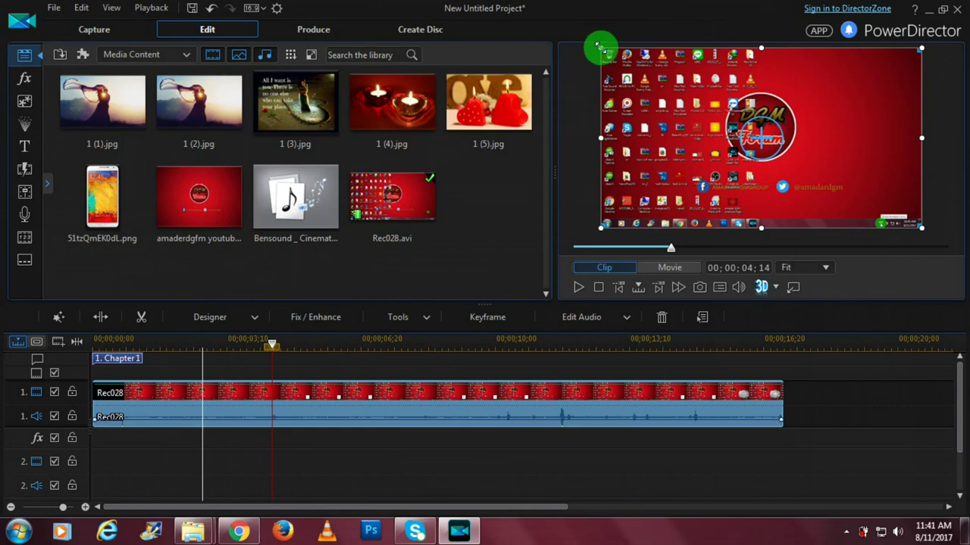
mouse_move(600, 48)
left_mouse_down()
mouse_move(644, 76)
mouse_move(623, 56)
mouse_move(573, 44)
mouse_move(596, 67)
left_mouse_up()
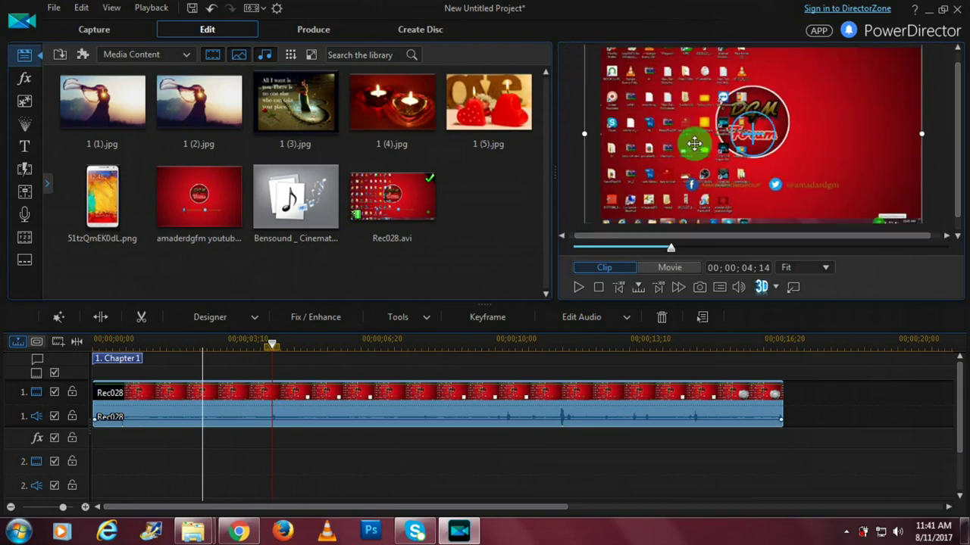
Step: View the preview at 50% and 10% zoom, and set the zoom back to Fit
left_click(825, 267)
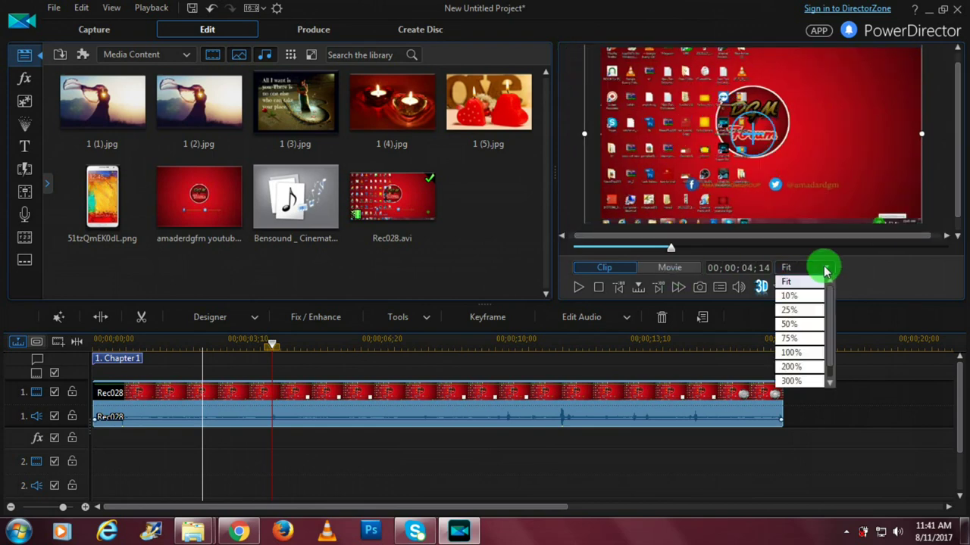
left_click(795, 322)
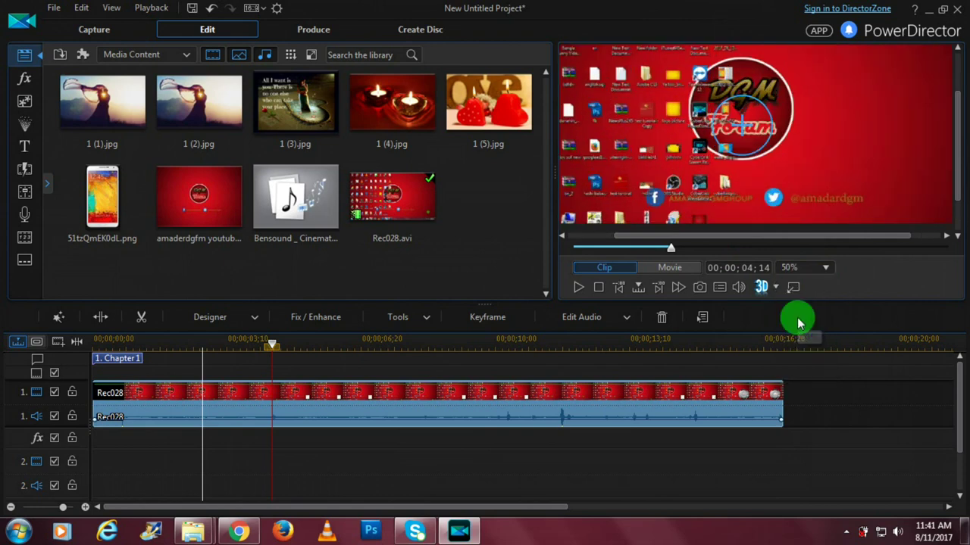
left_click(825, 267)
left_click(794, 283)
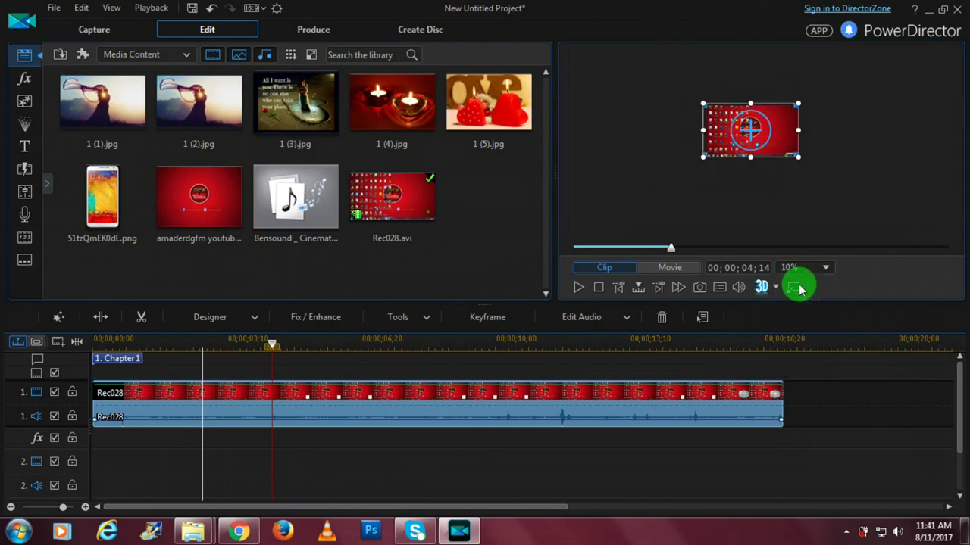
left_click(823, 267)
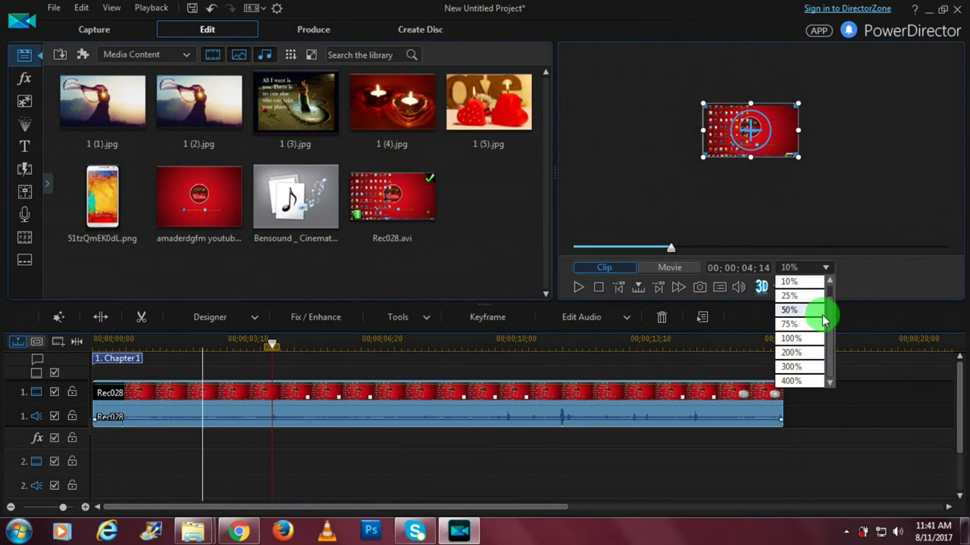
left_click(830, 280)
left_click(789, 283)
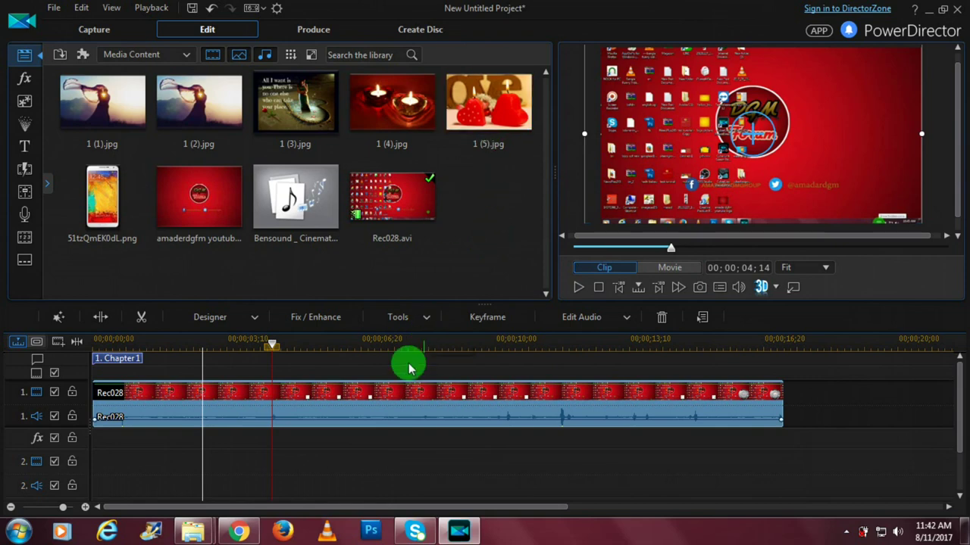
Step: Remove the Rec028 clip from the timeline and place 1 (5).jpg at the start of the first track
right_click(401, 414)
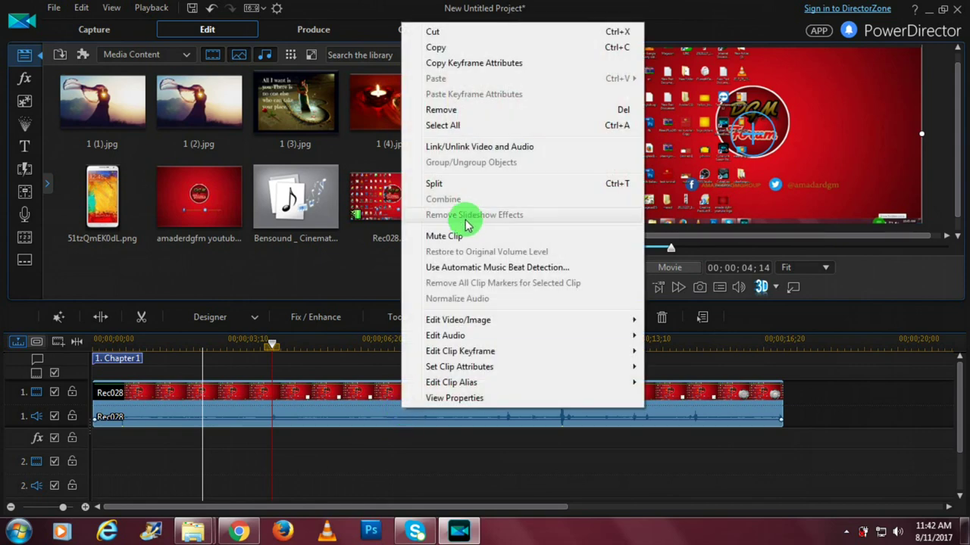
left_click(478, 110)
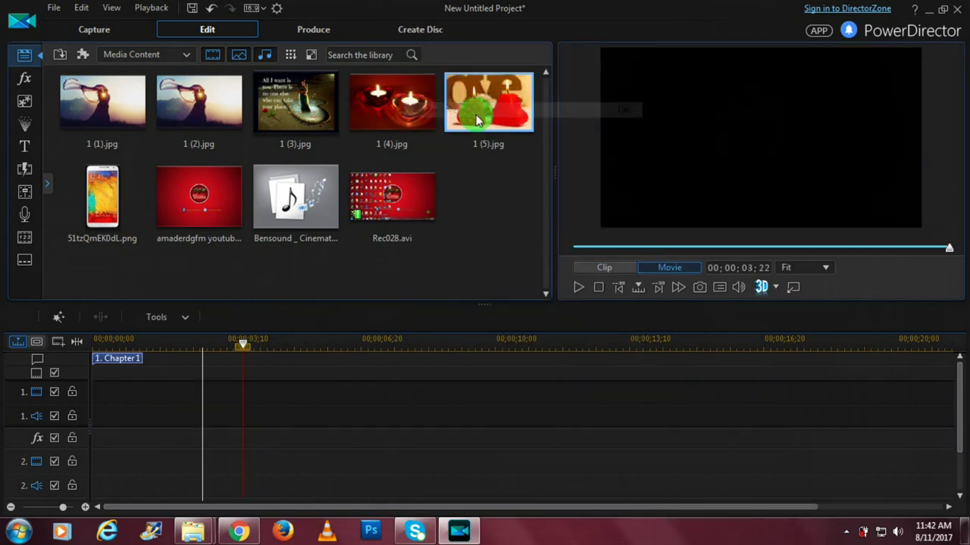
left_click(479, 126)
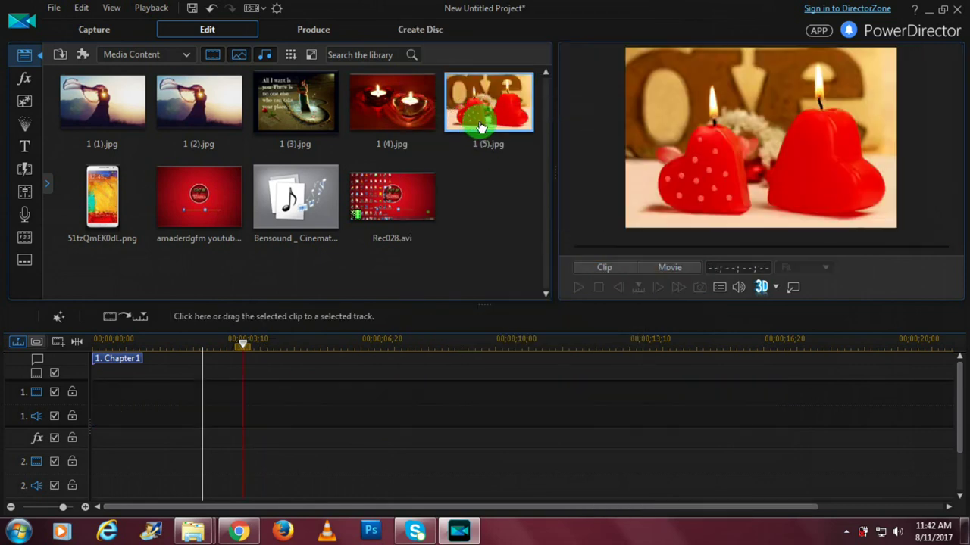
left_click_drag(480, 124, 87, 422)
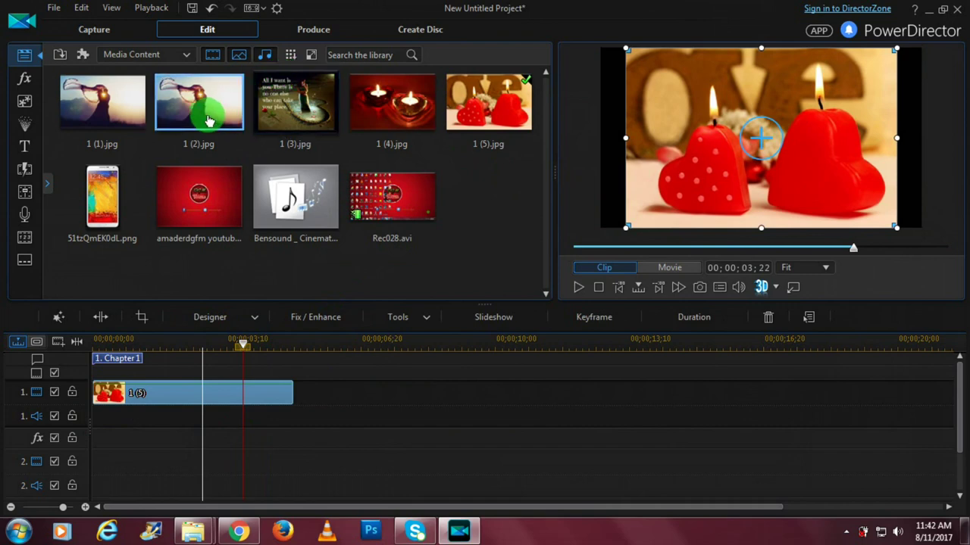
Step: Place 1 (2).jpg at the start of the second track and shrink it to about two thirds, keeping its lower-right corner fixed
left_click_drag(208, 121, 73, 467)
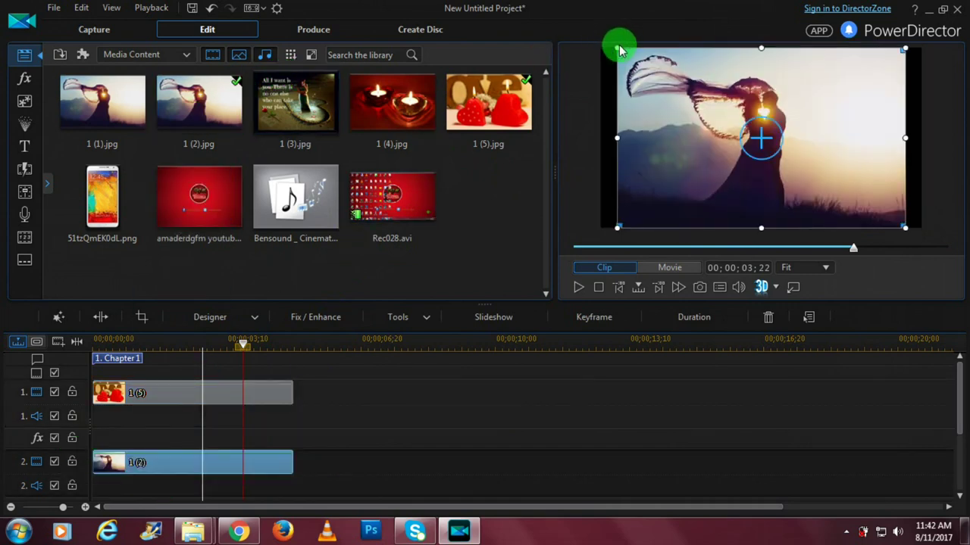
left_click_drag(617, 47, 704, 121)
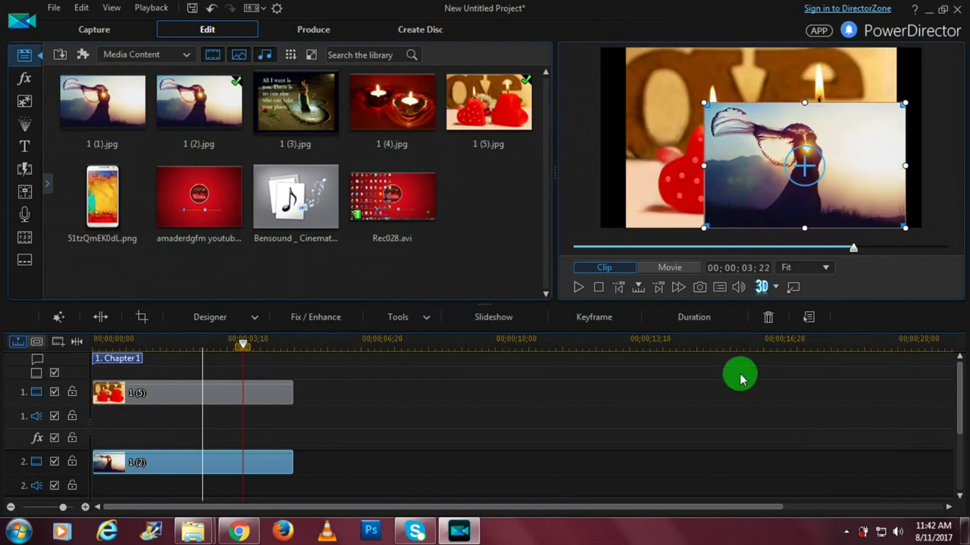
Step: Capture a snapshot of the current preview frame as SnapShot(0).jpg, and locate it in the media library
left_click(699, 287)
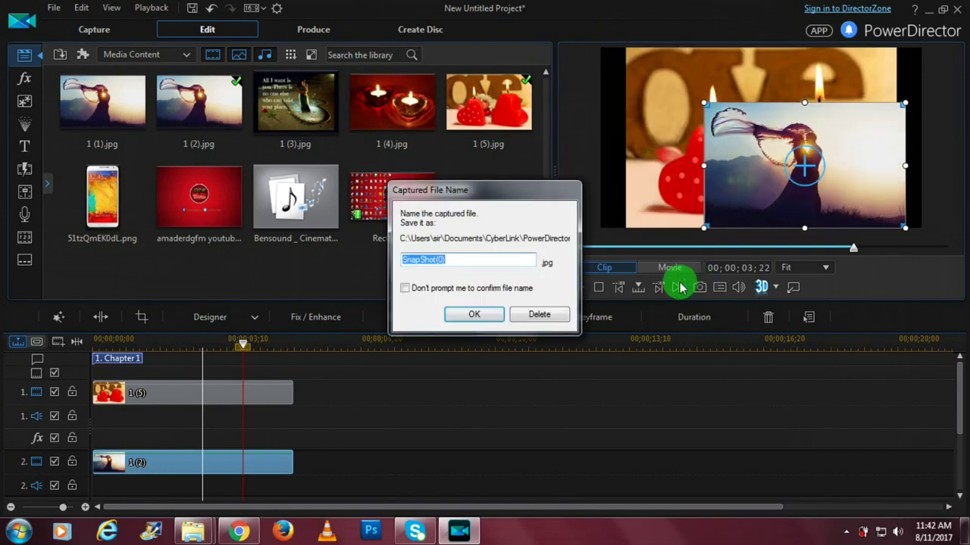
left_click(485, 310)
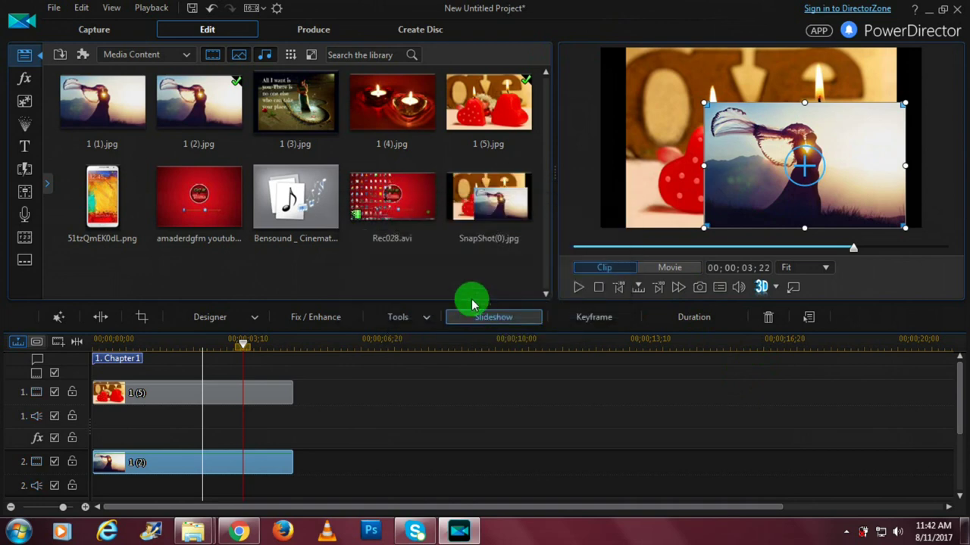
left_click(454, 197)
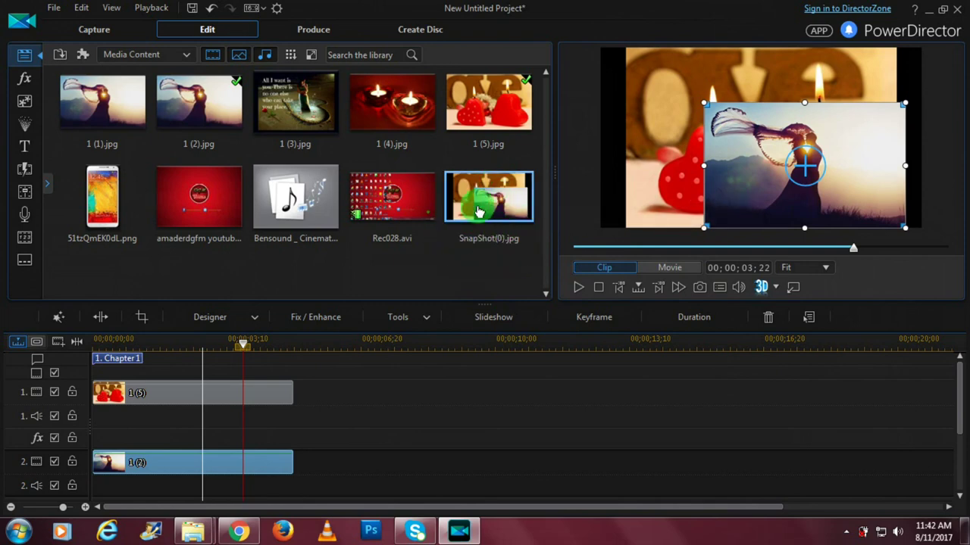
Step: Look at the preview quality resolutions and the preview volume control, leaving the settings as they are
left_click(719, 291)
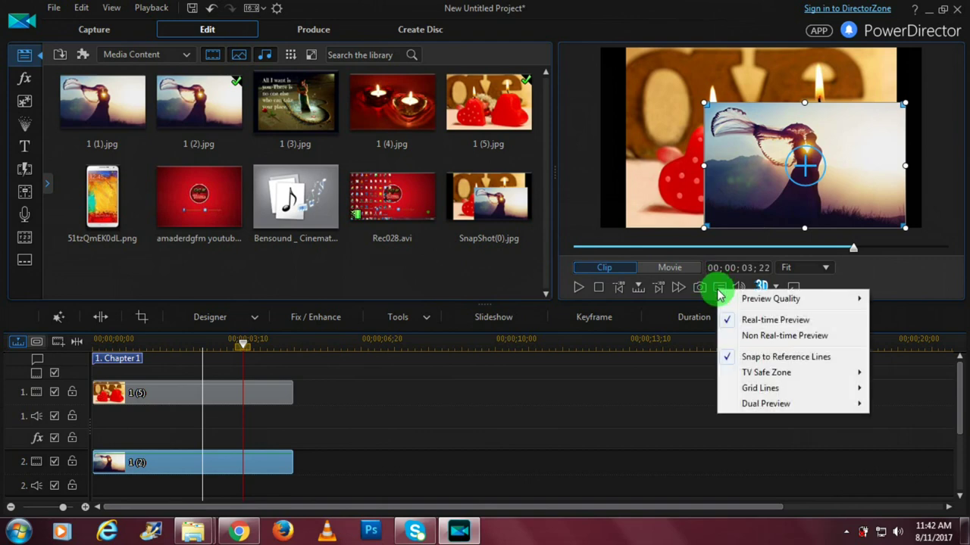
mouse_move(749, 297)
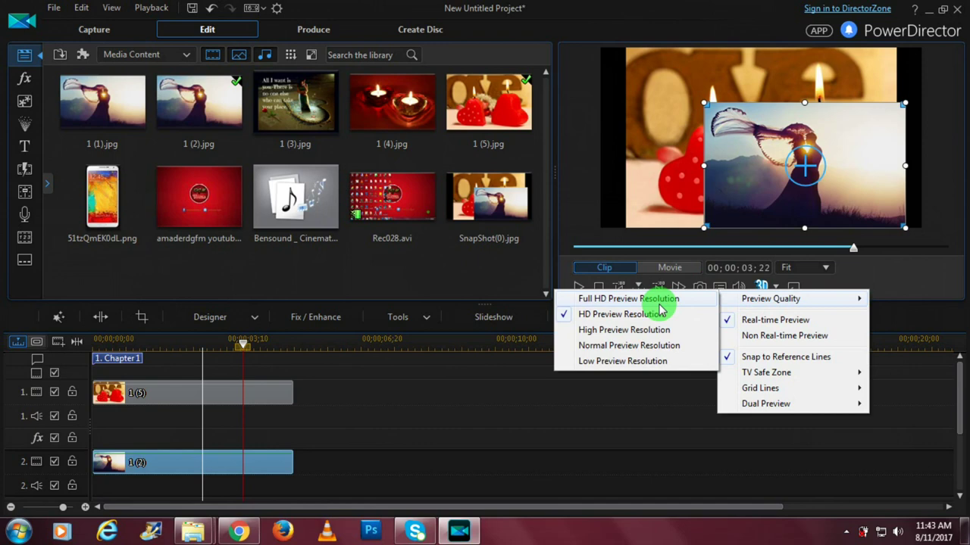
left_click(649, 12)
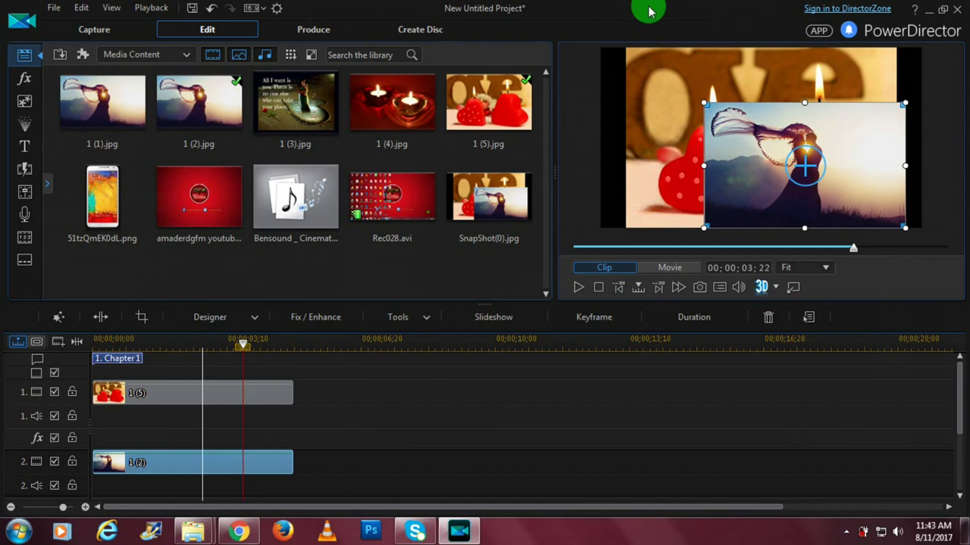
left_click(736, 291)
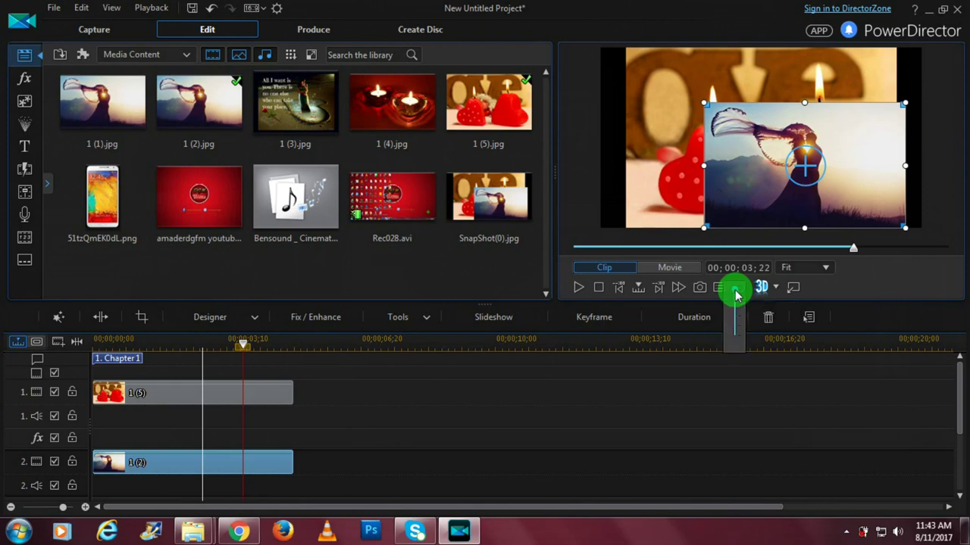
left_click(822, 405)
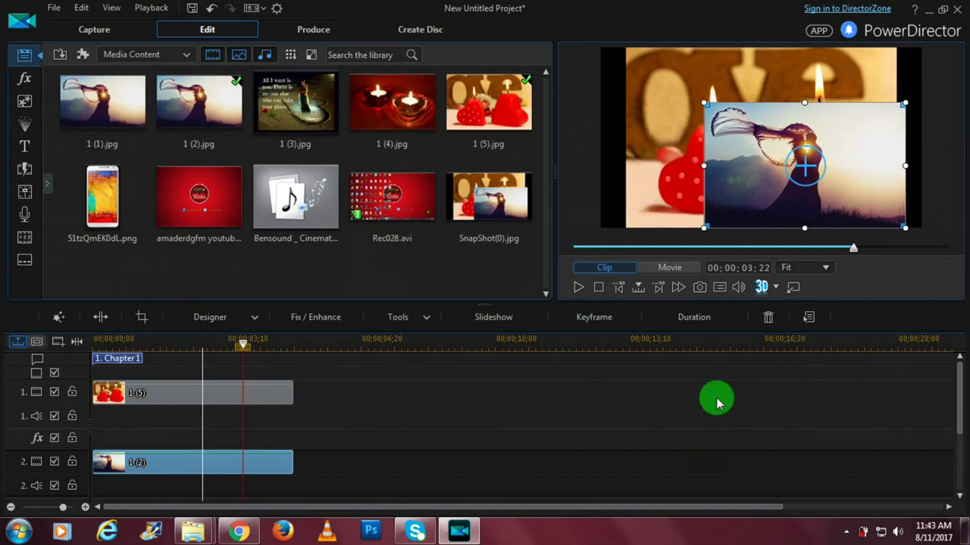
Step: Remove the 1 (5) image from the first track and the 1 (2) image from the second track
left_click(256, 399)
right_click(256, 400)
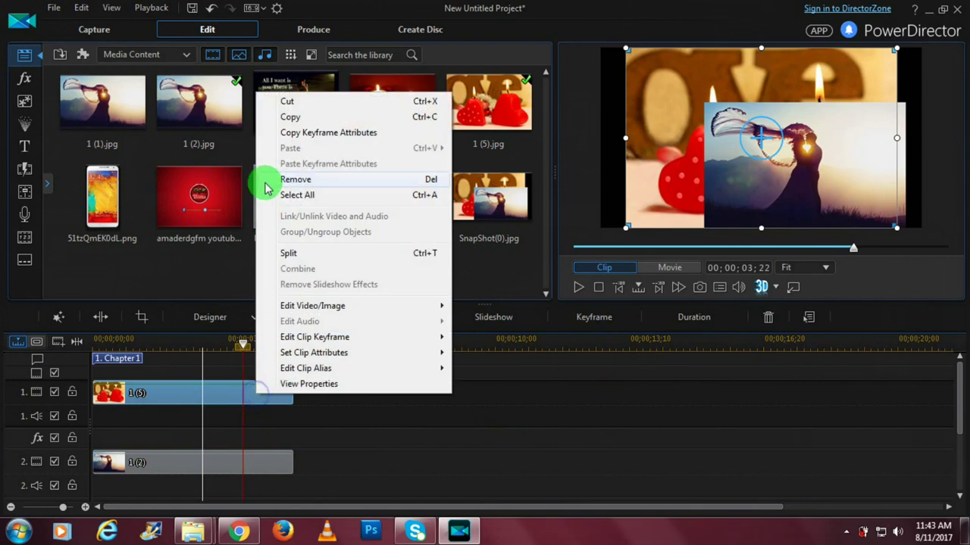
left_click(285, 180)
left_click(224, 466)
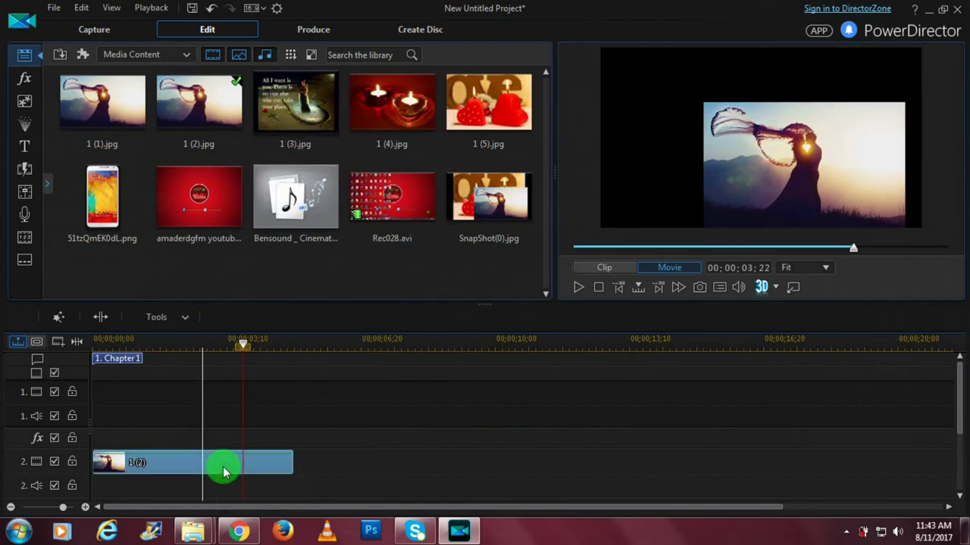
right_click(231, 463)
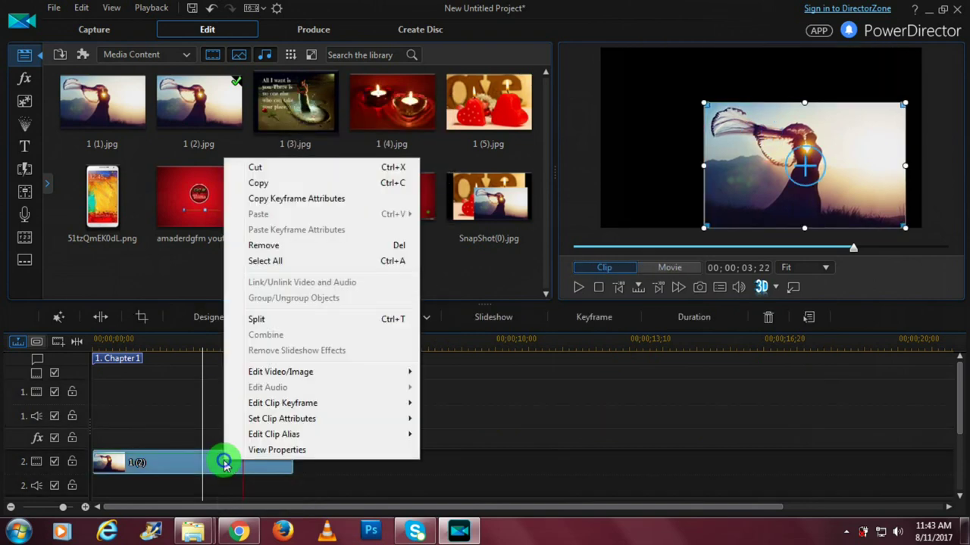
left_click(264, 249)
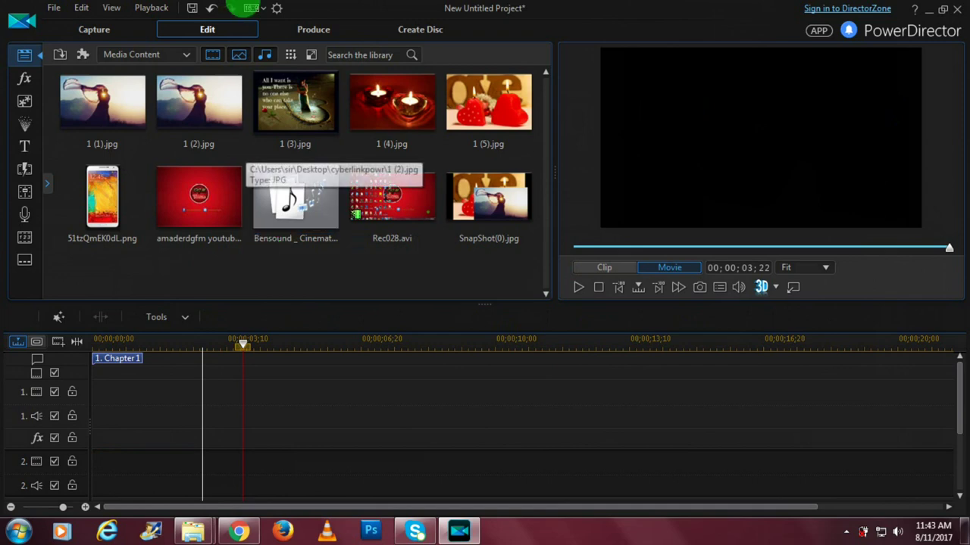
Step: Place 1 (2).jpg at the start of the first track, and add the Dandelion particle effect to the effect track
left_click_drag(217, 87, 121, 394)
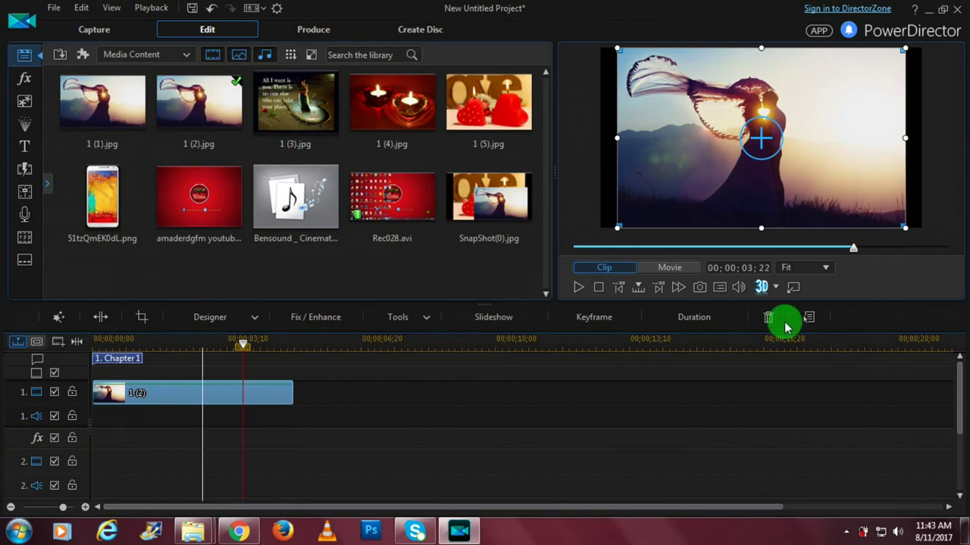
mouse_move(959, 406)
left_mouse_down()
mouse_move(959, 442)
mouse_move(953, 411)
left_mouse_up()
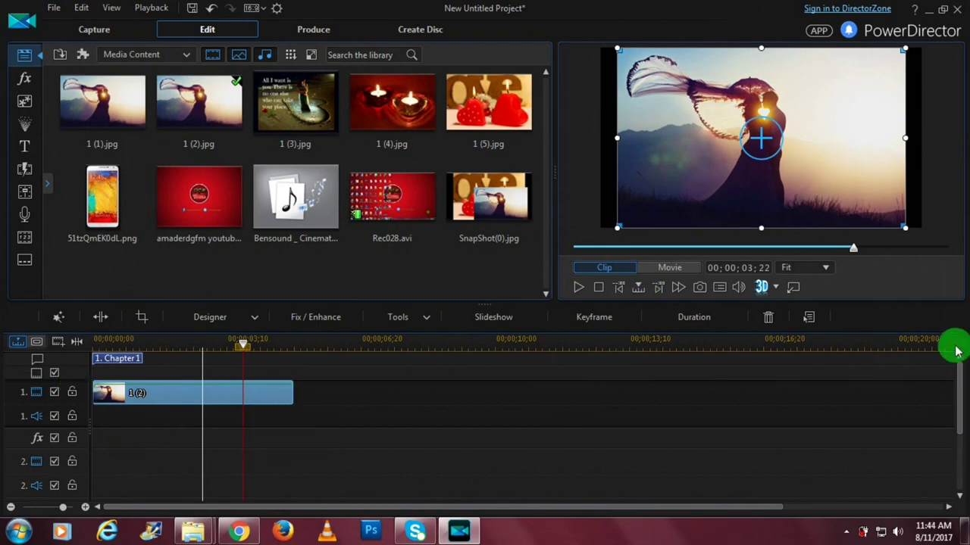
mouse_move(959, 382)
left_mouse_down()
mouse_move(959, 406)
mouse_move(953, 387)
left_mouse_up()
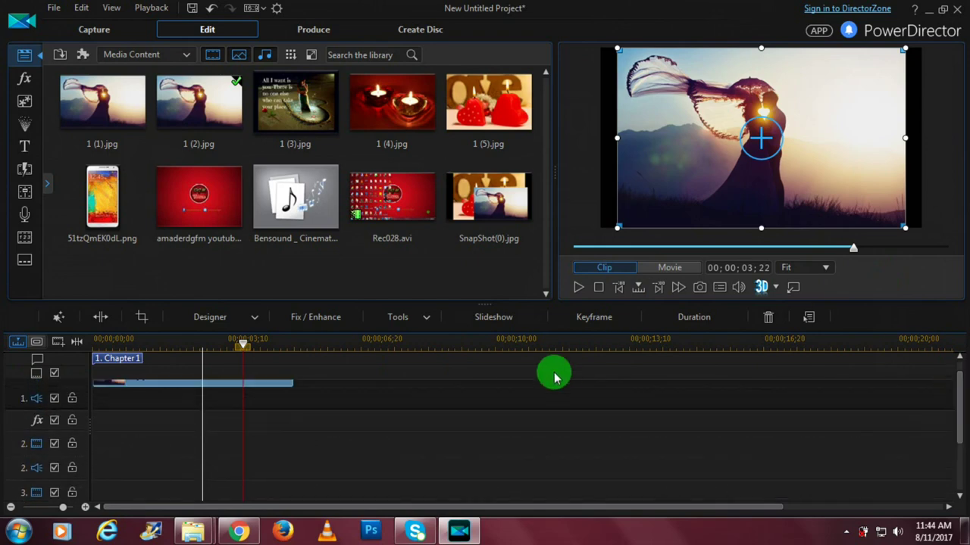
left_click(24, 78)
left_click_drag(238, 223, 91, 424)
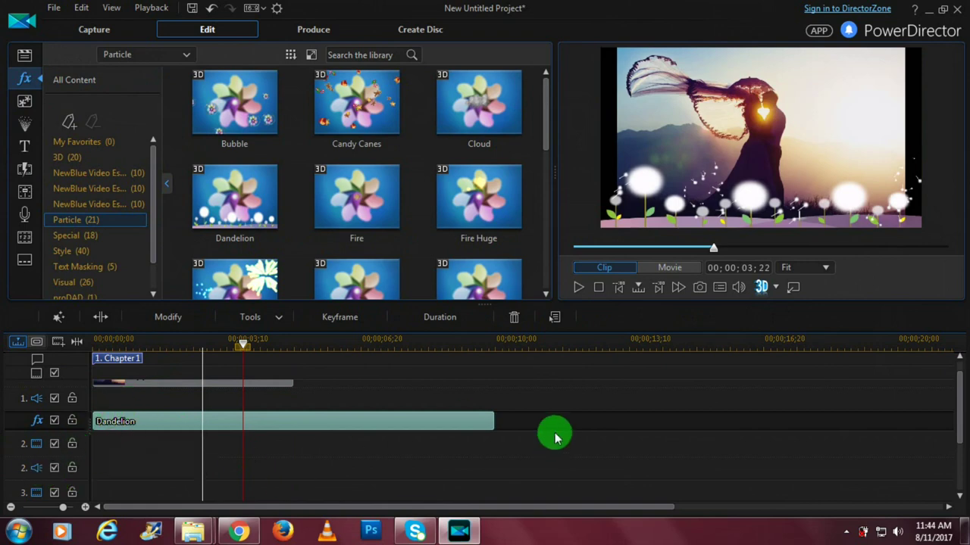
left_click_drag(960, 421, 961, 449)
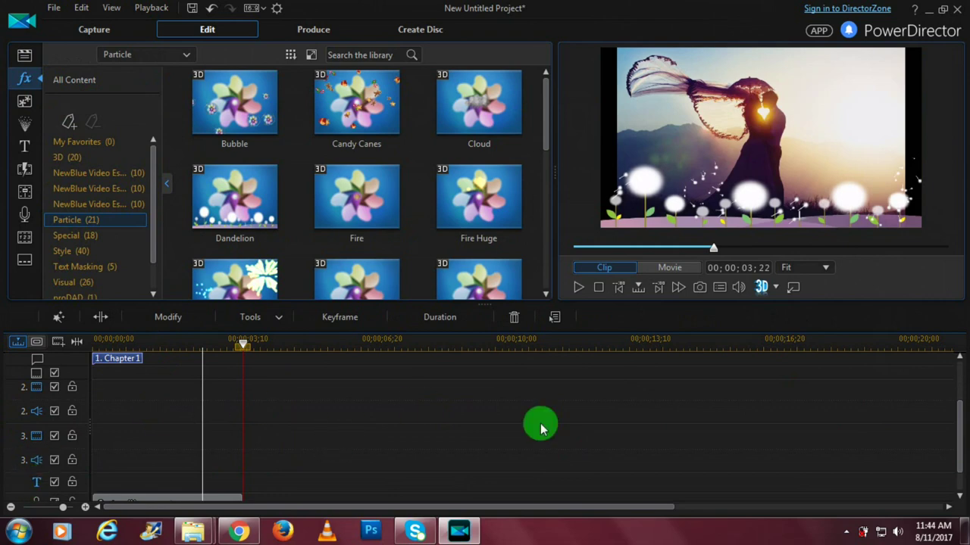
left_click_drag(959, 447, 948, 372)
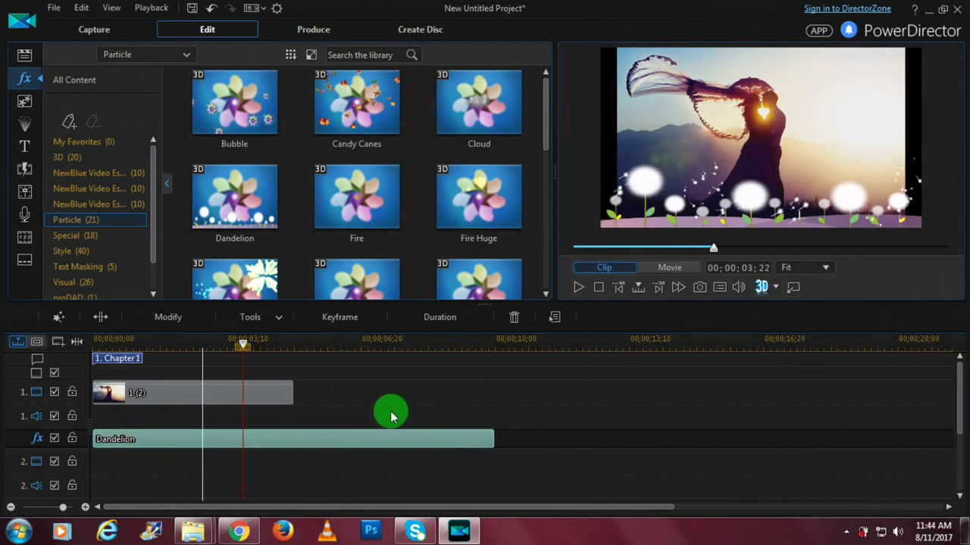
Step: Remove the Dandelion effect and the 1 (2) image from the timeline
right_click(379, 430)
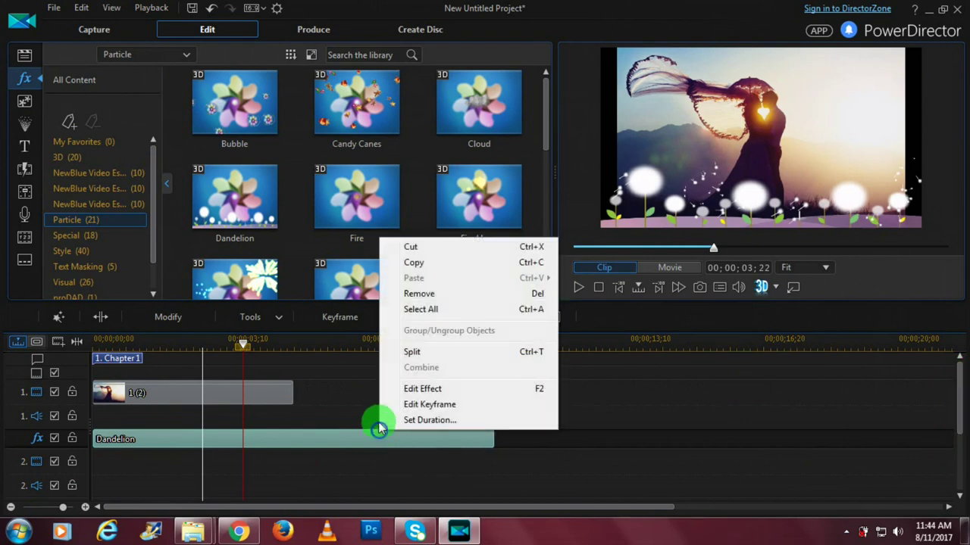
left_click(419, 294)
right_click(235, 400)
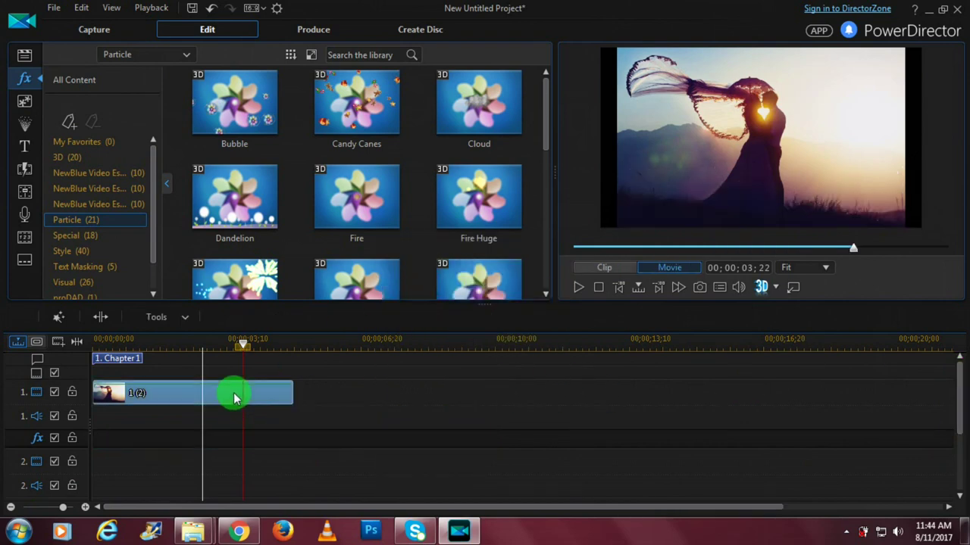
left_click(275, 179)
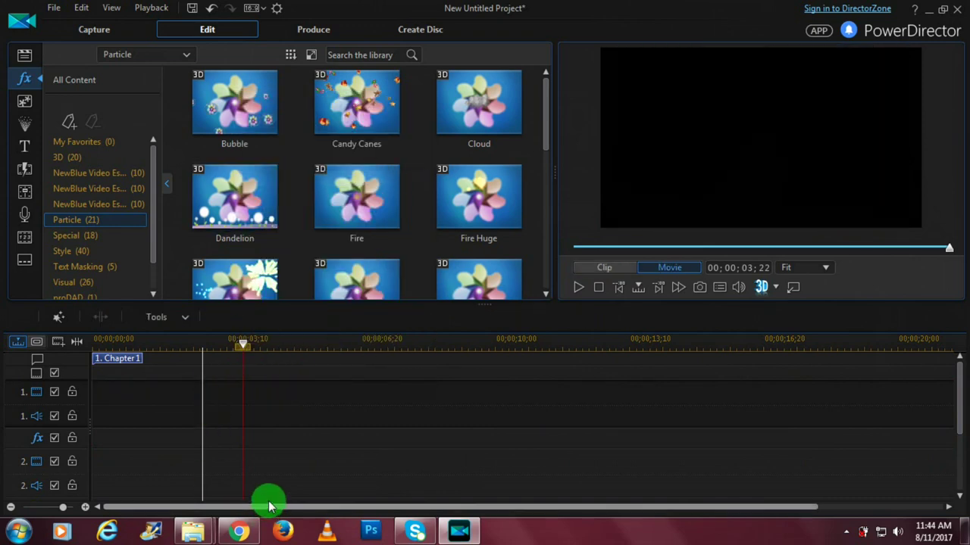
Step: Place Rec028.avi at the start of the first track, accepting the timeline frame rate conflict
left_click_drag(244, 347, 21, 333)
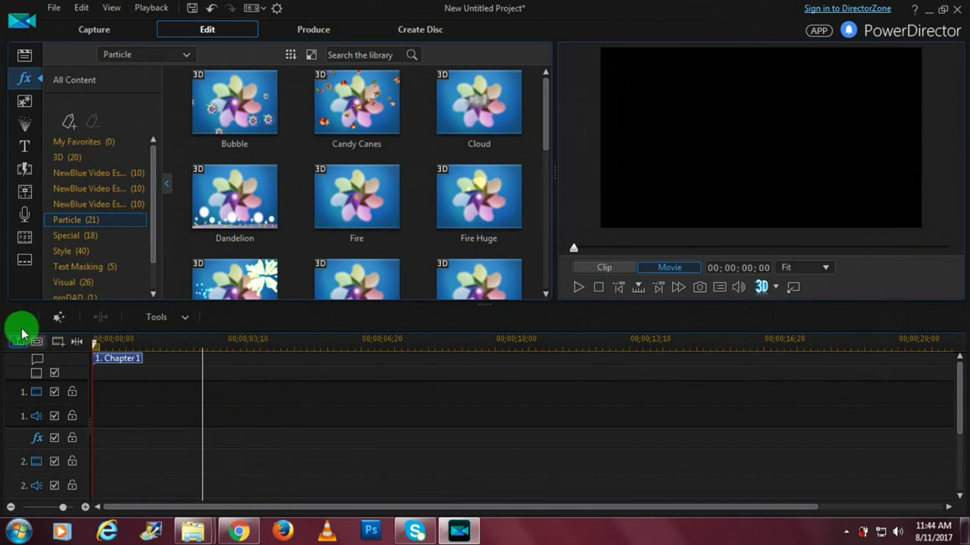
left_click(24, 57)
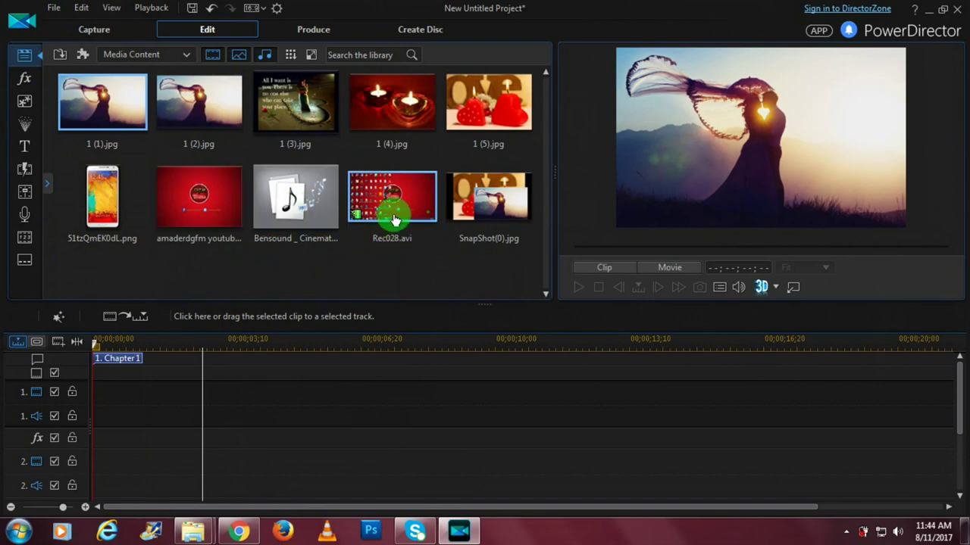
left_click(395, 218)
left_click_drag(402, 201, 82, 383)
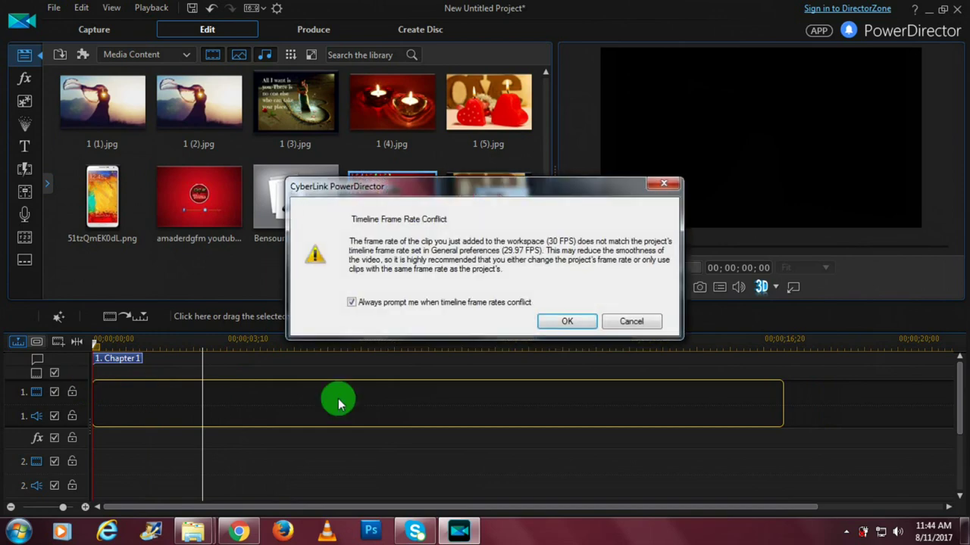
left_click(567, 321)
left_click(564, 322)
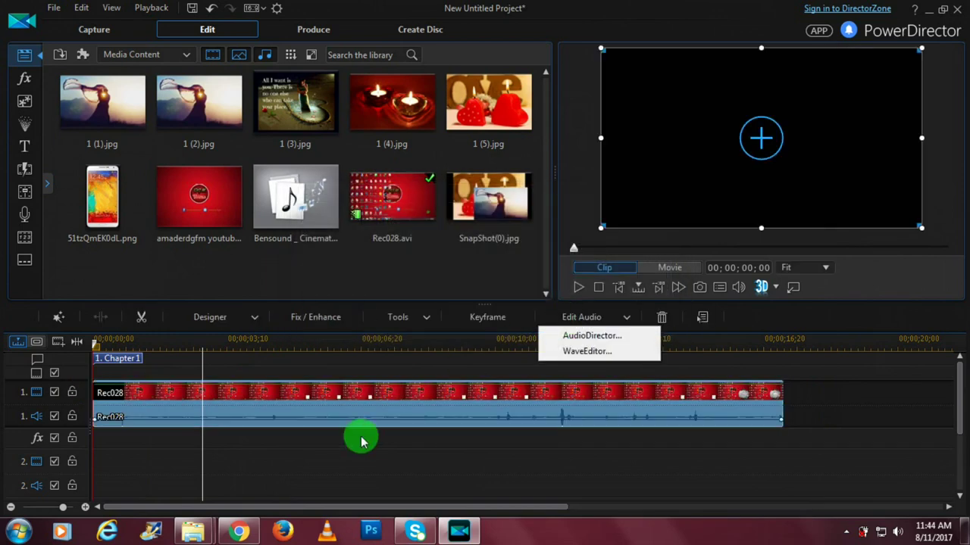
left_click(380, 401)
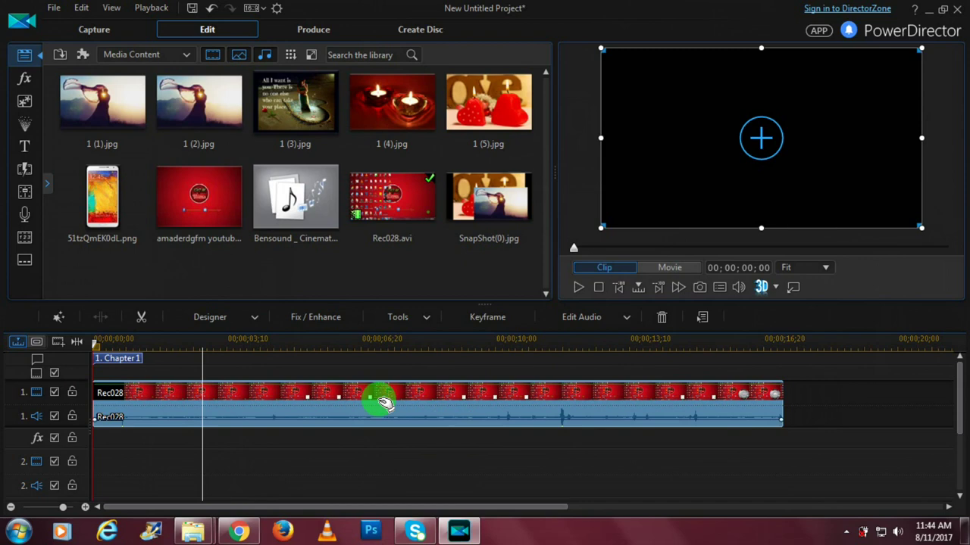
Step: Shift the Rec028 clip along the first track so it starts at 00;00;03;06
left_click_drag(502, 340, 375, 349)
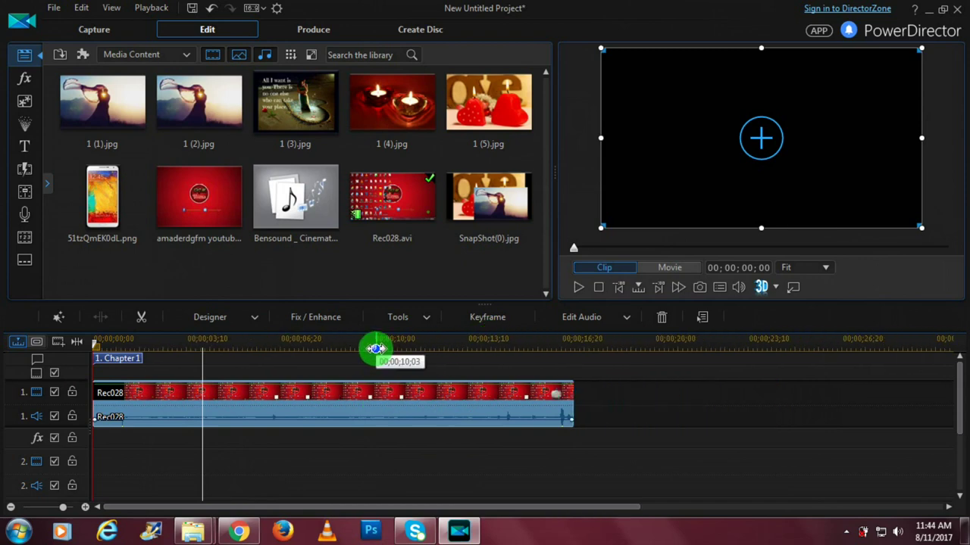
left_click_drag(390, 396, 482, 394)
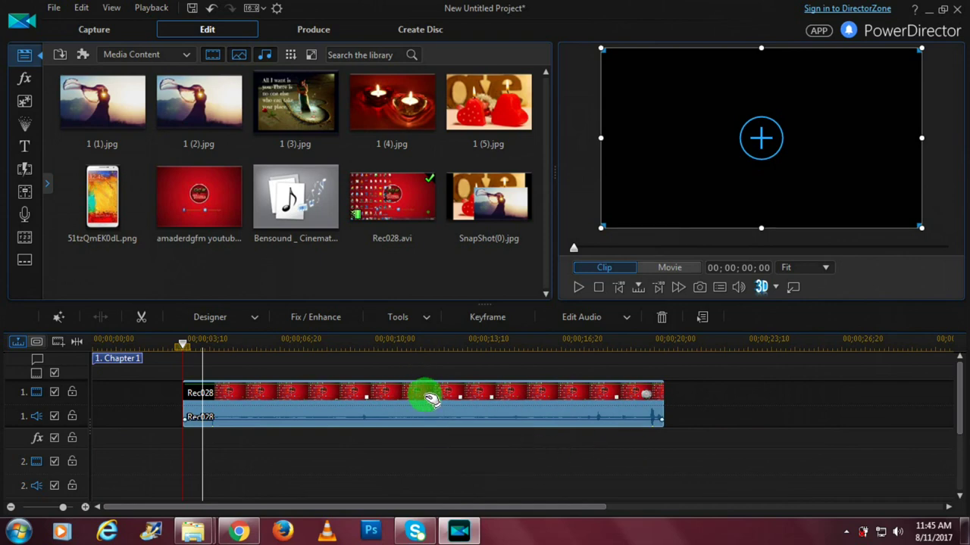
Step: Lock the first video track and add volume points to Rec028's audio, lowering one to -∞ dB and setting another at -5.0 dB
left_click(71, 393)
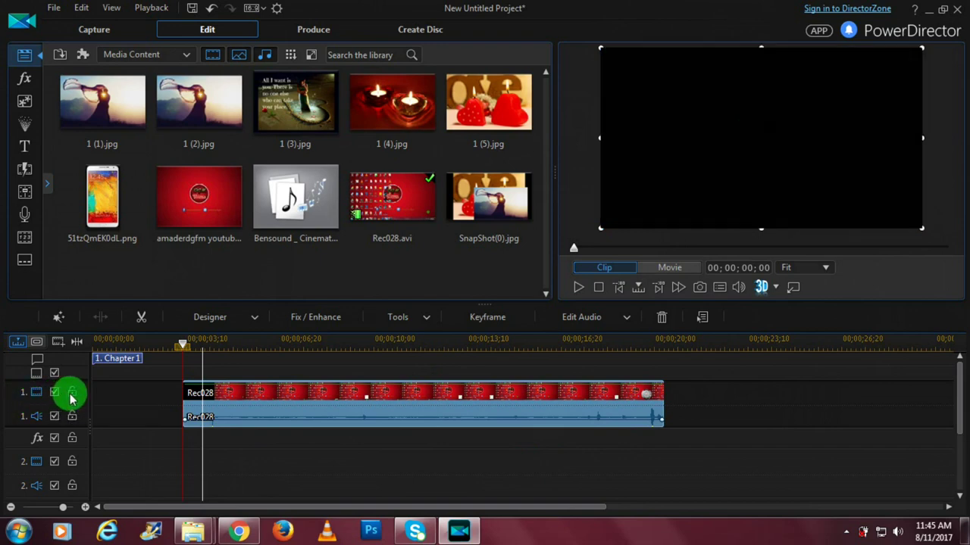
left_click_drag(234, 418, 472, 459)
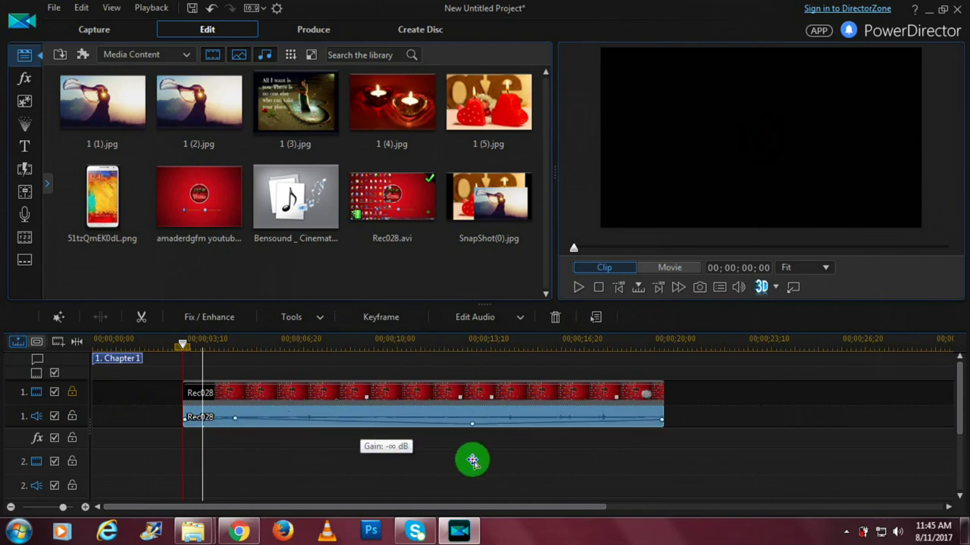
left_click(429, 422)
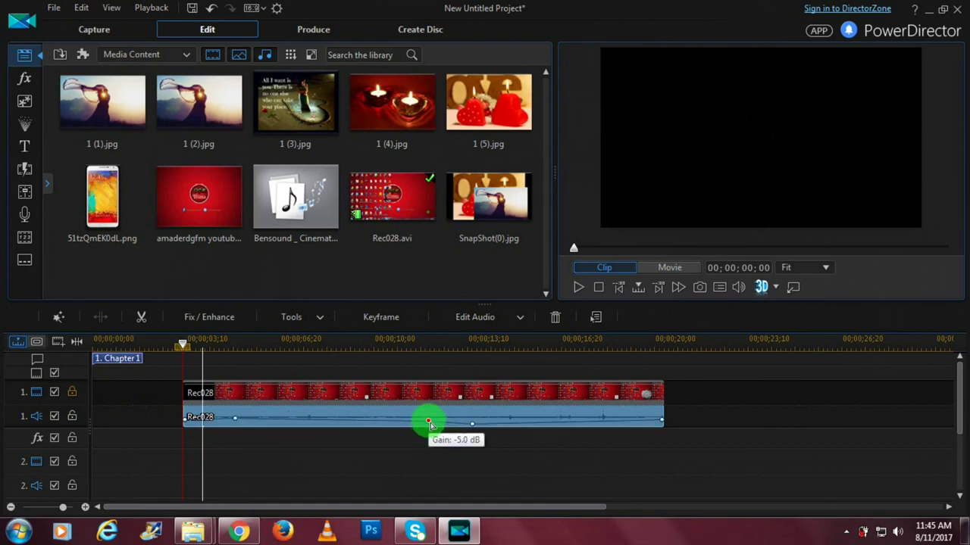
Step: Delete Rec028's audio while its video track is locked, and undo the deletion
key("Delete")
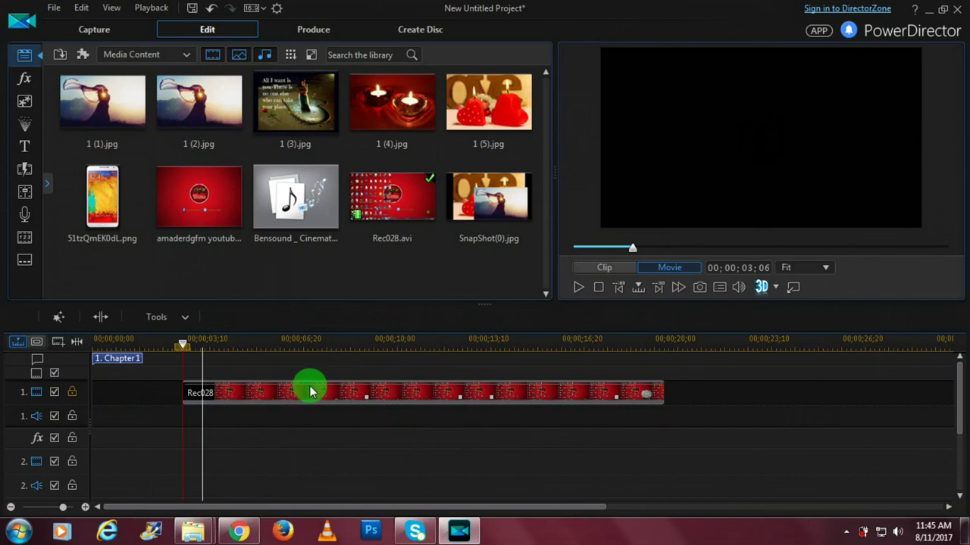
key("ctrl+z")
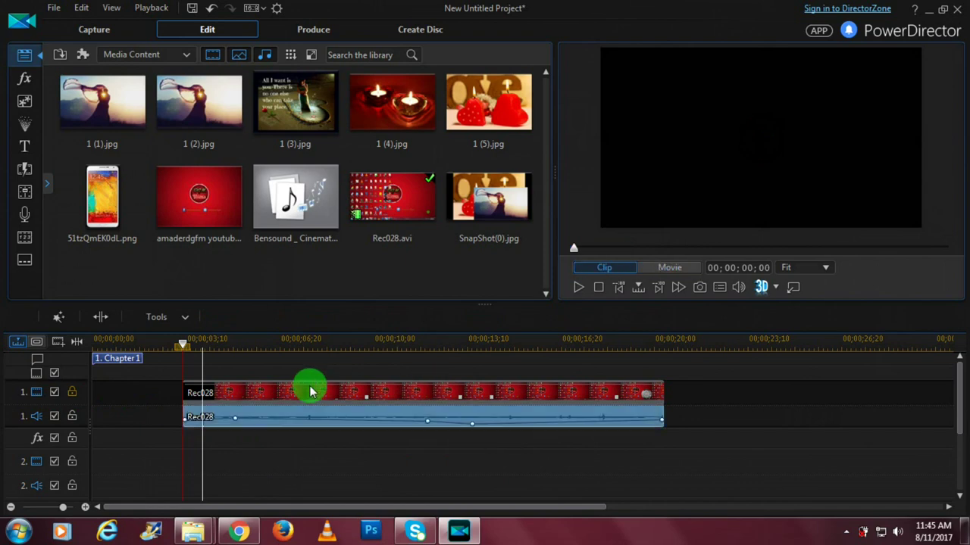
Step: Unlock the first video track and move the Rec028 clip back to the start of the timeline
left_click(72, 392)
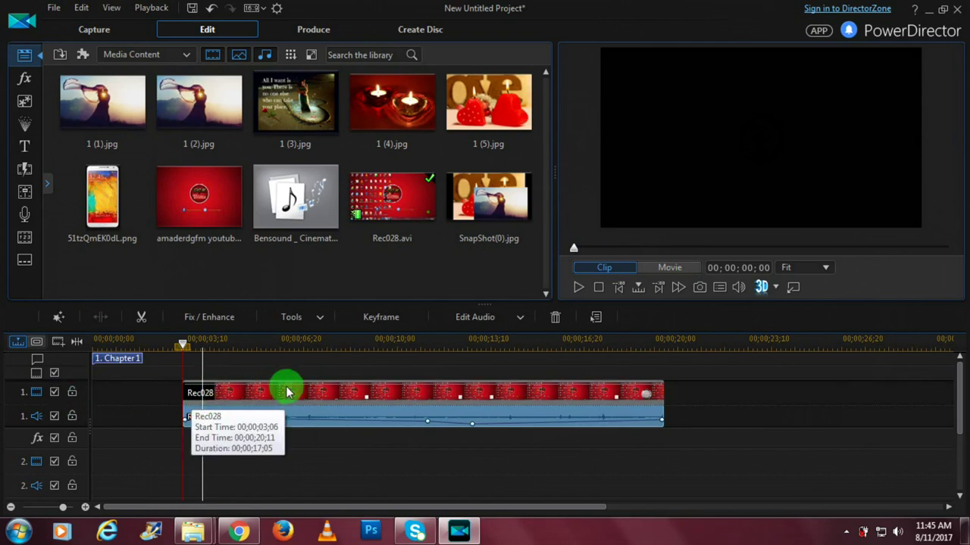
left_click_drag(286, 389, 179, 389)
left_click(182, 415)
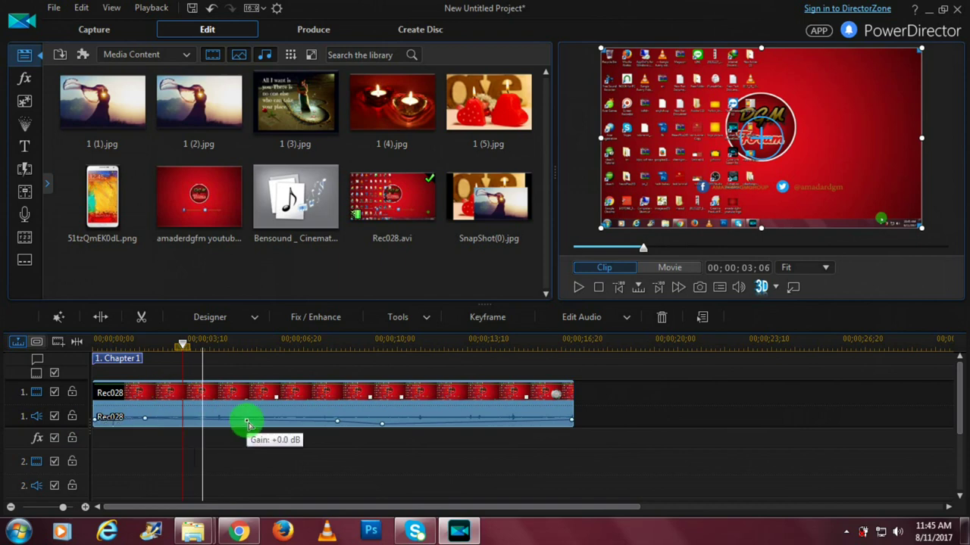
left_click(275, 417)
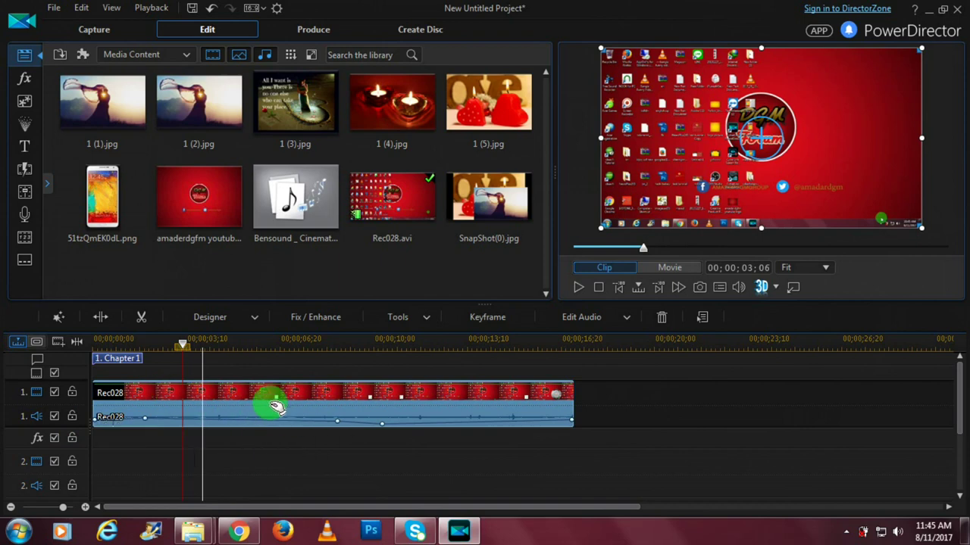
Step: Mute the Rec028 clip and remove it from the timeline
right_click(366, 416)
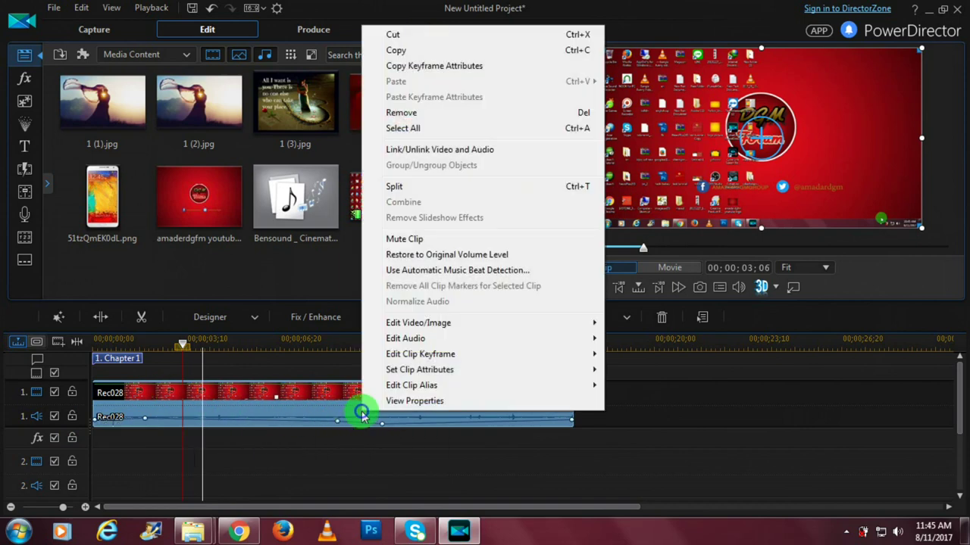
left_click(416, 240)
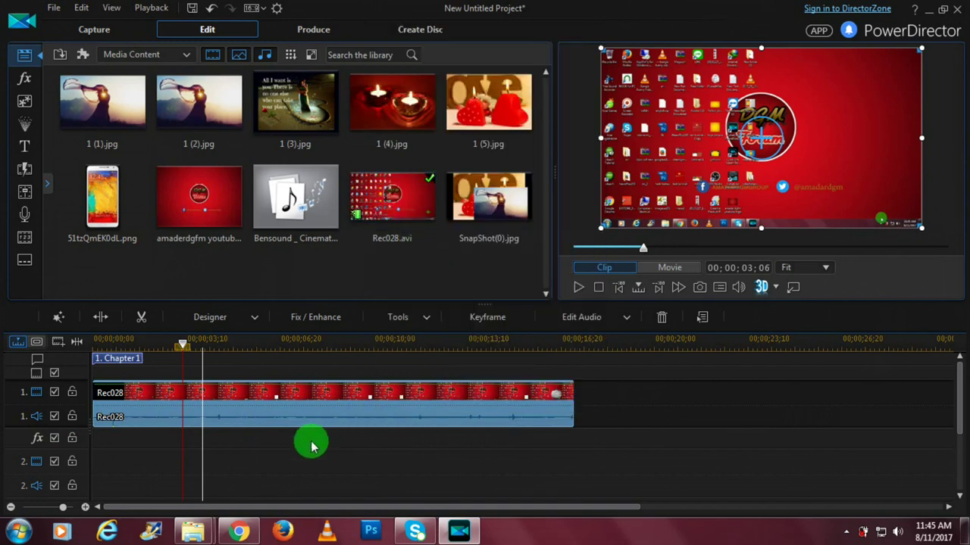
right_click(325, 405)
left_click(372, 103)
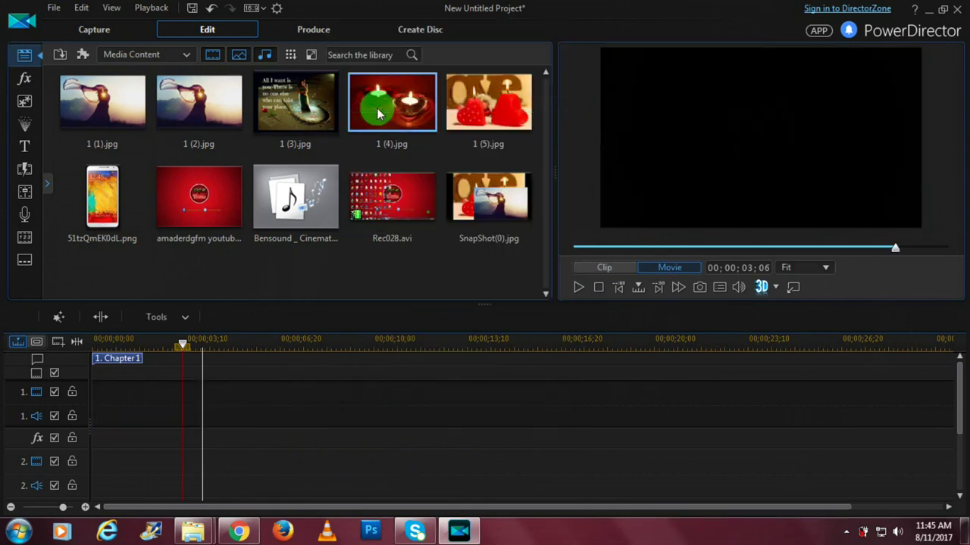
Step: Place 1 (2).jpg and 1 (3).jpg one after the other on the first track
left_click(216, 118)
left_click_drag(300, 107, 95, 411)
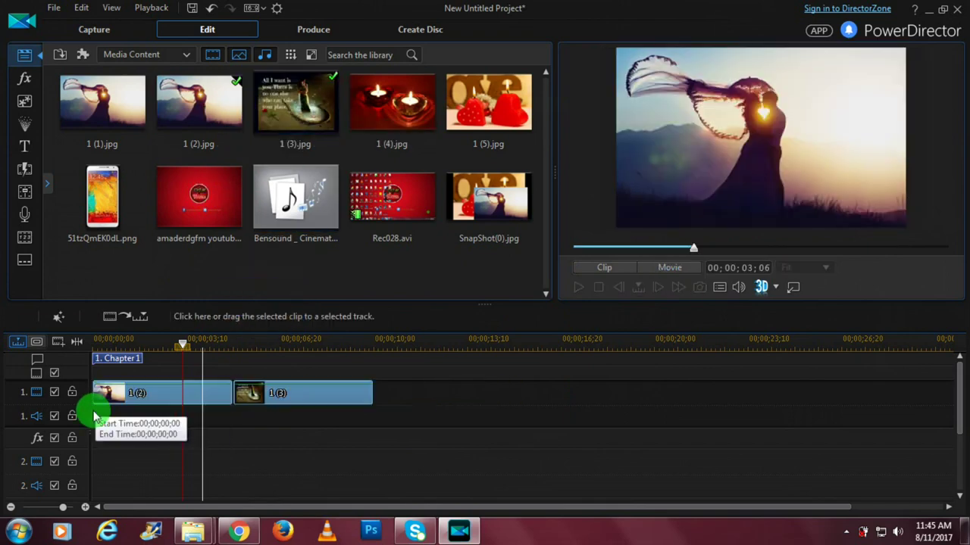
Step: Look at the Magic tools and the Slideshow Creator styles for the 1 (2) and 1 (3) images, without creating a slideshow
left_click(58, 318)
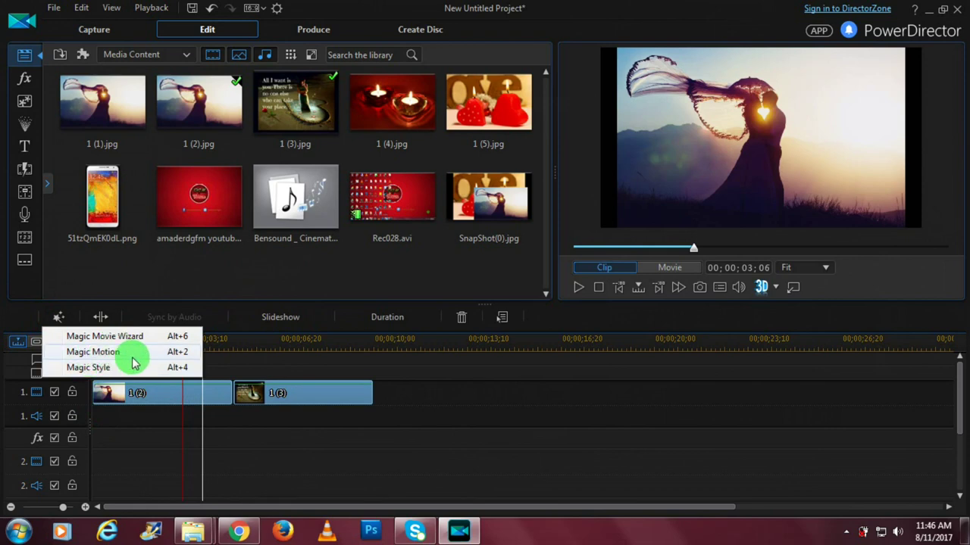
left_click(279, 445)
left_click(274, 394)
left_click(174, 390, "ctrl")
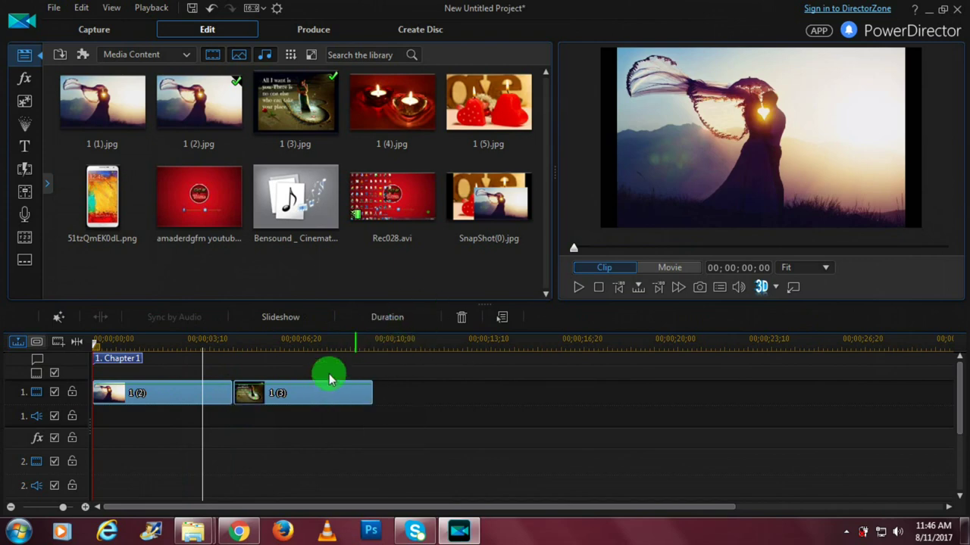
left_click(296, 321)
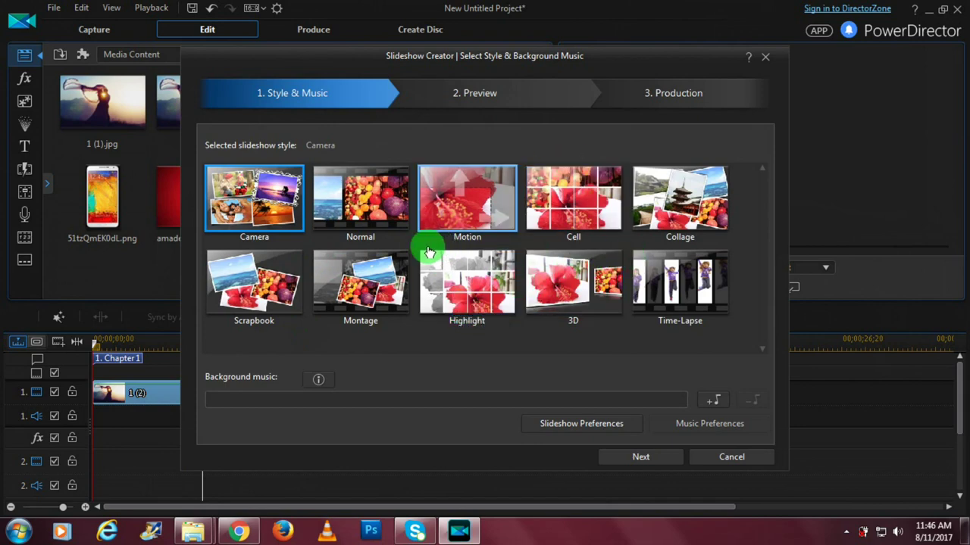
left_click(763, 62)
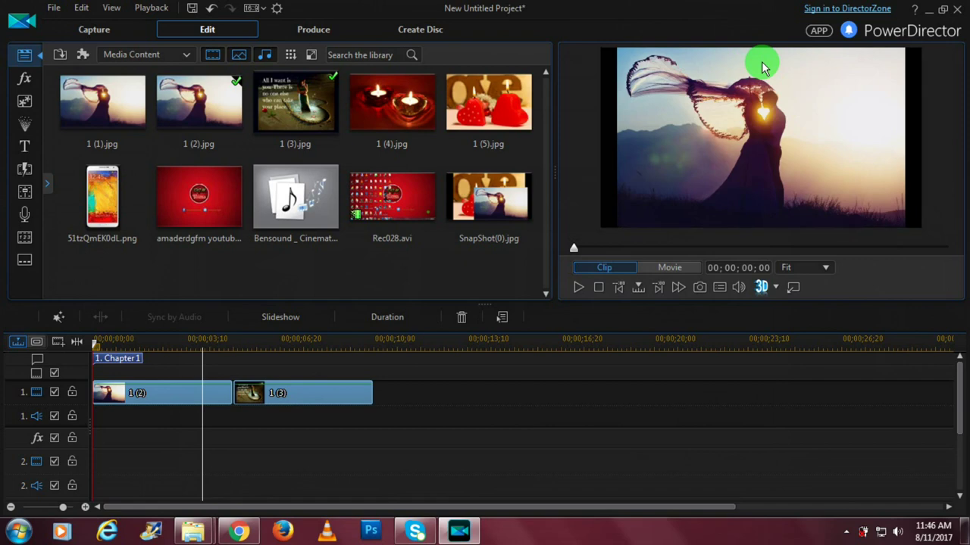
Step: Remove the 1 (2) and 1 (3) images from the first track
right_click(352, 400)
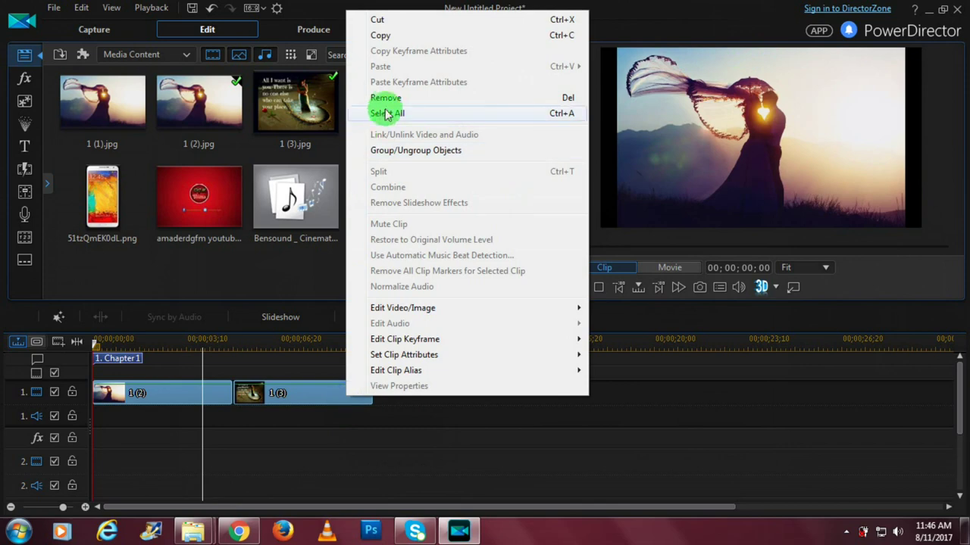
left_click(386, 101)
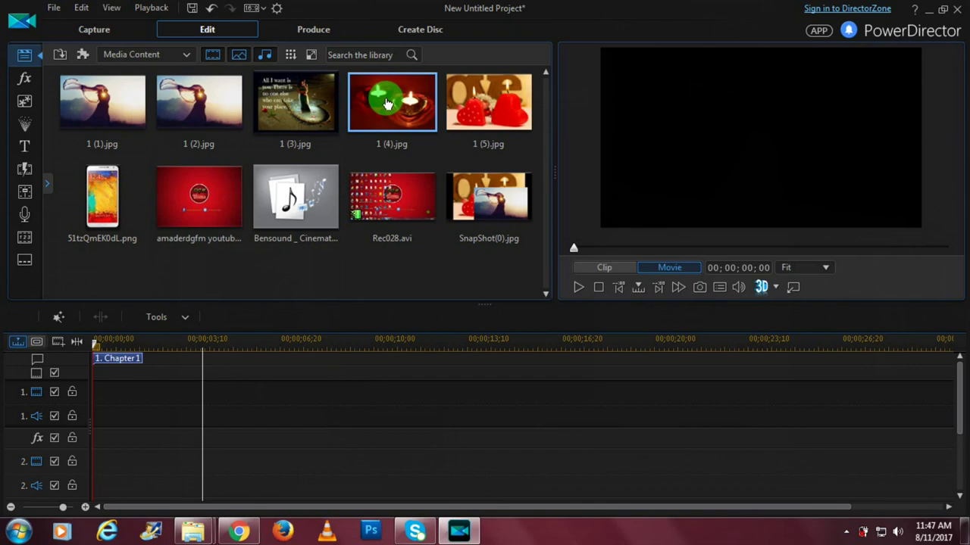
left_click_drag(388, 104, 690, 198)
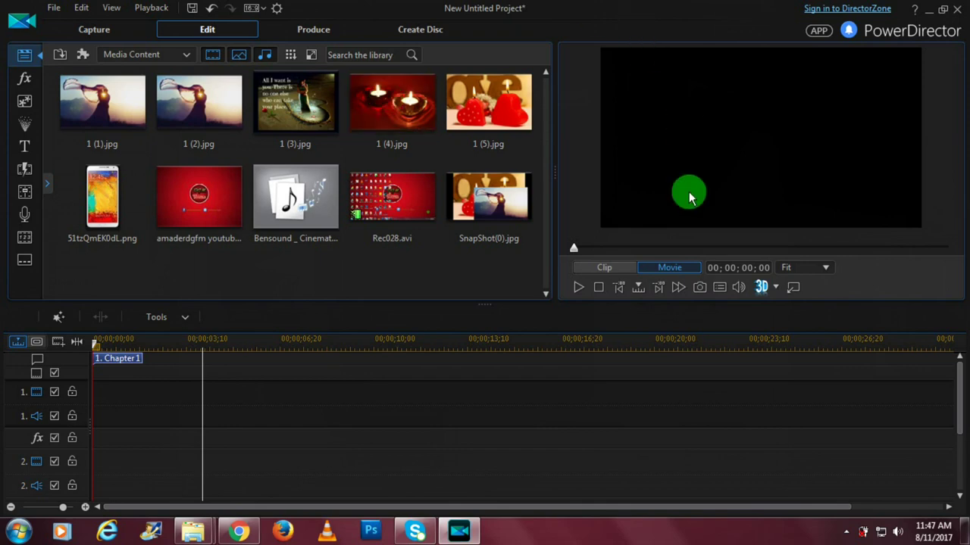